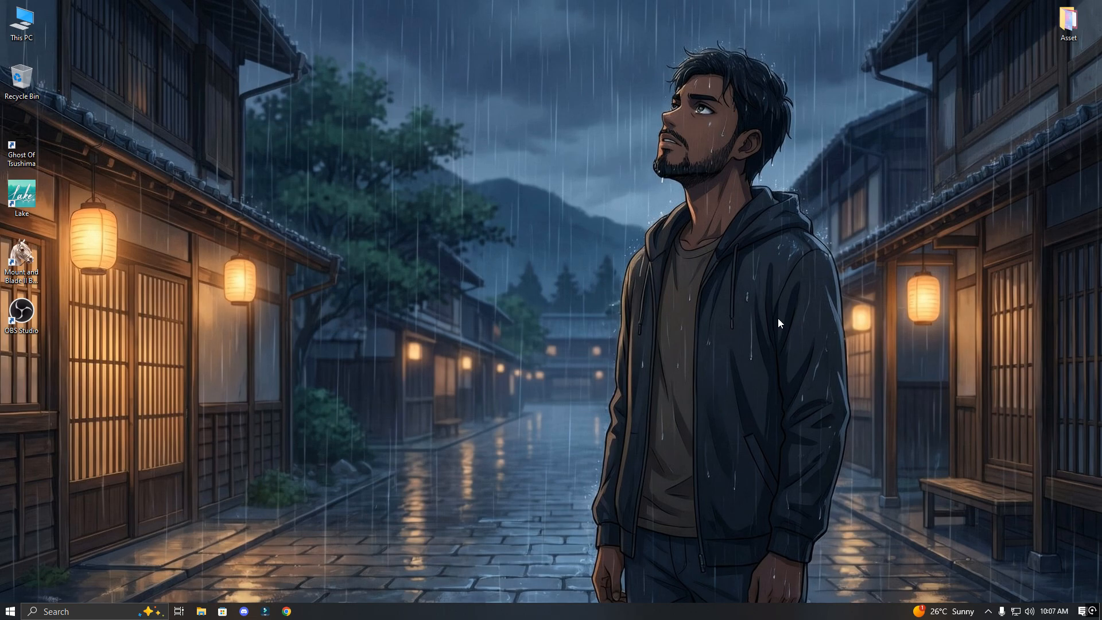
- Launch OBS Studio, shrink its window to uncover the desktop, and open the Asset folder
double_click(18, 321)
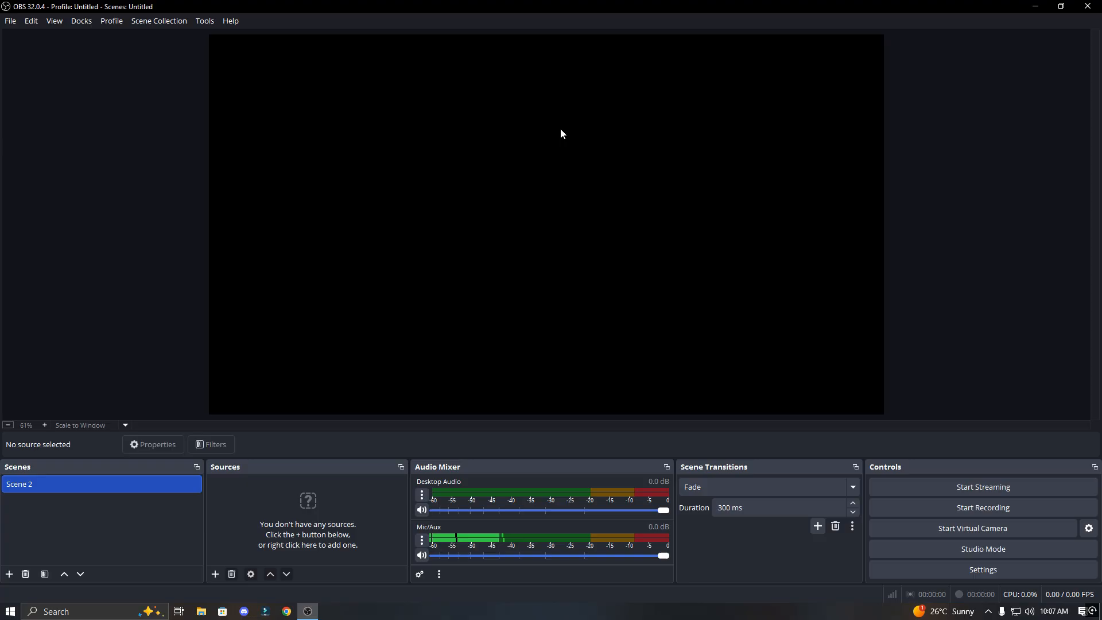
double_click(840, 7)
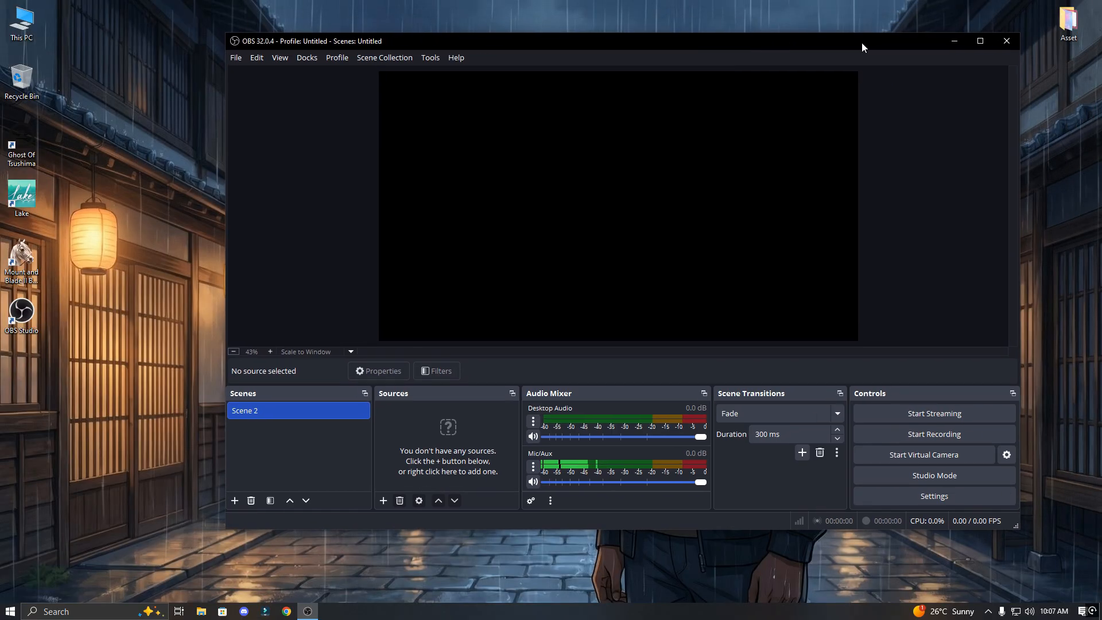
double_click(1067, 22)
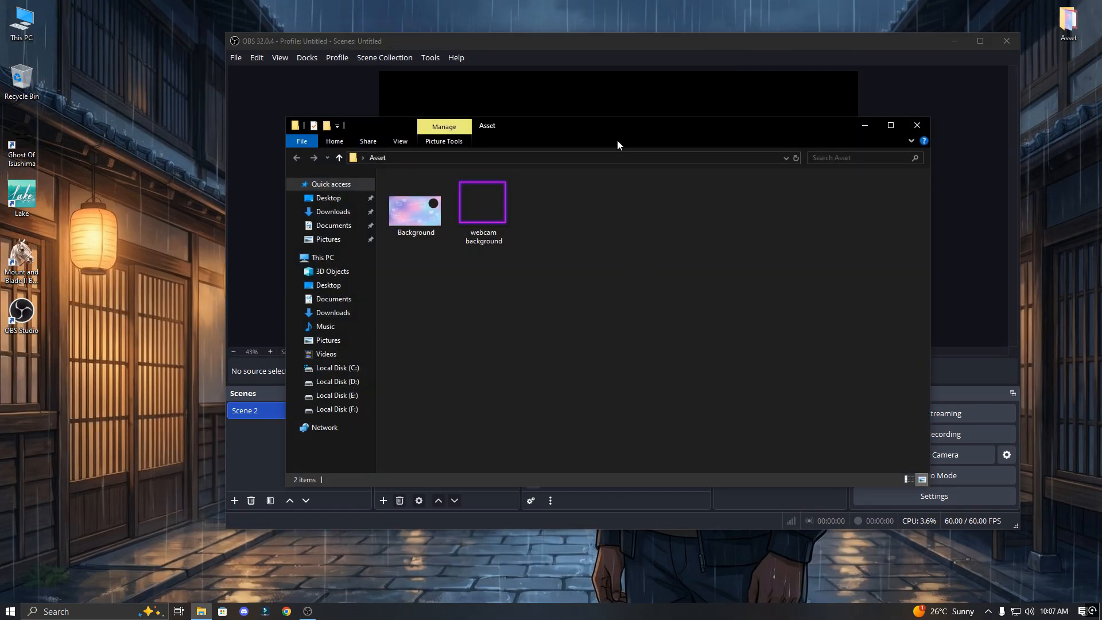
- Add the Background and webcam background images from the Asset folder as sources, close the folder, and maximize OBS
left_click_drag(617, 145, 631, 273)
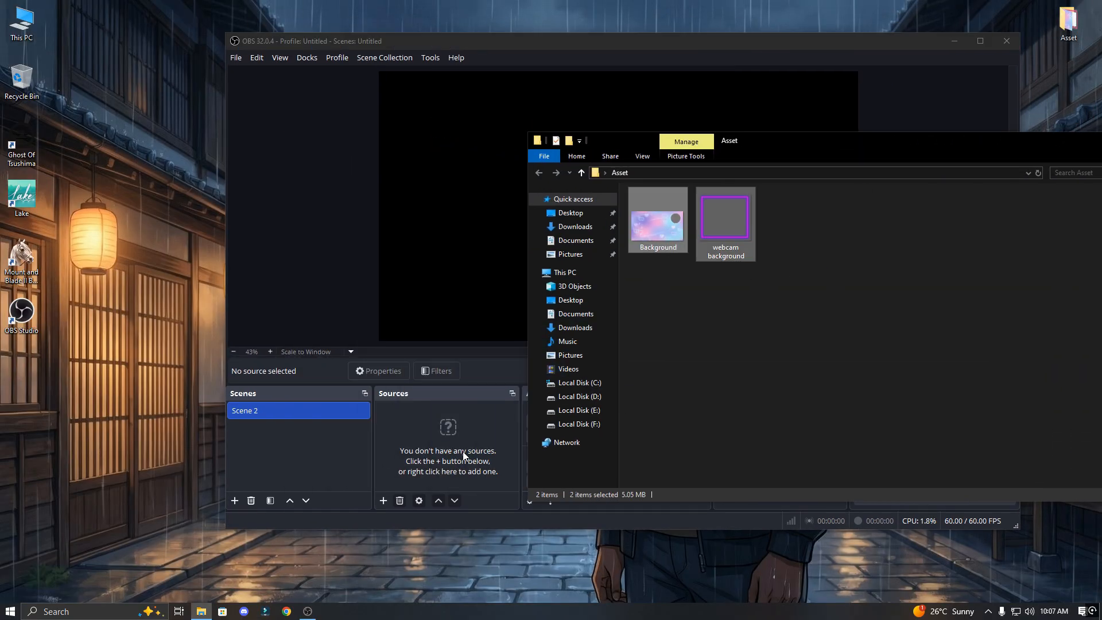
left_click_drag(462, 451, 463, 453)
left_click_drag(930, 148, 642, 143)
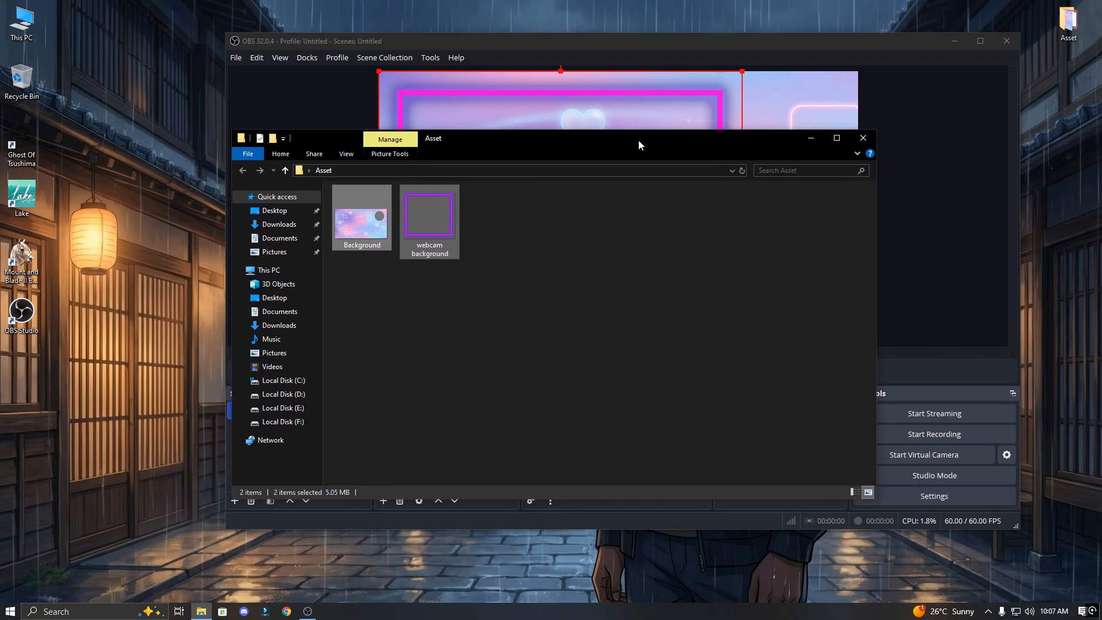
left_click(865, 140)
left_click(980, 41)
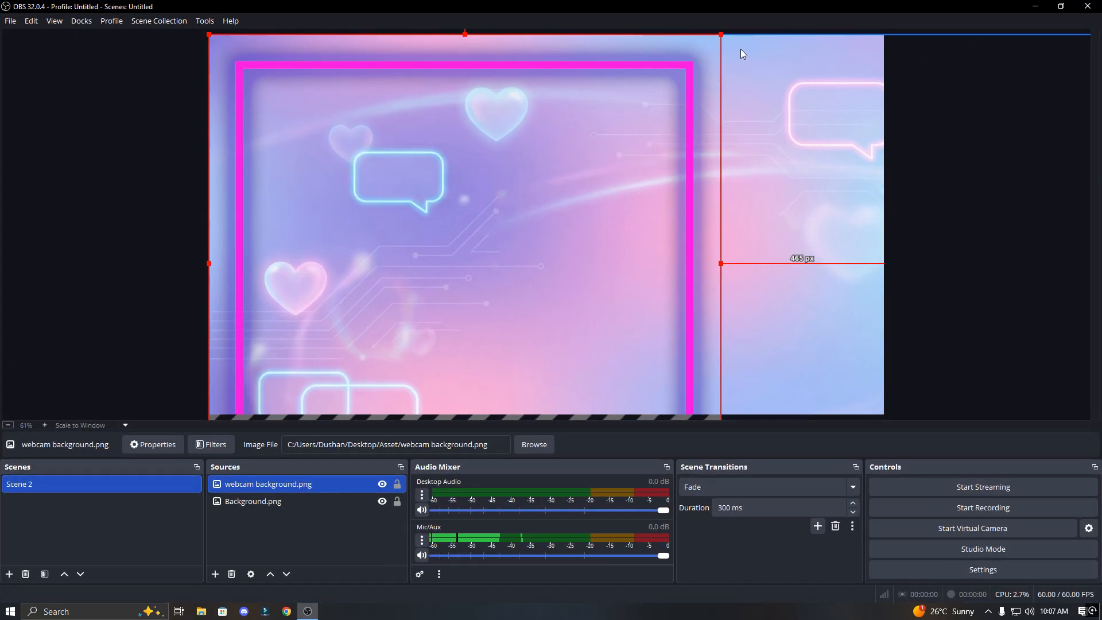
- Shrink the webcam background frame and place it in the canvas's left half, about 116 px from the left and 133 px from the top
left_click_drag(720, 34, 455, 270)
left_click_drag(358, 280, 406, 93)
left_click_drag(500, 305, 554, 354)
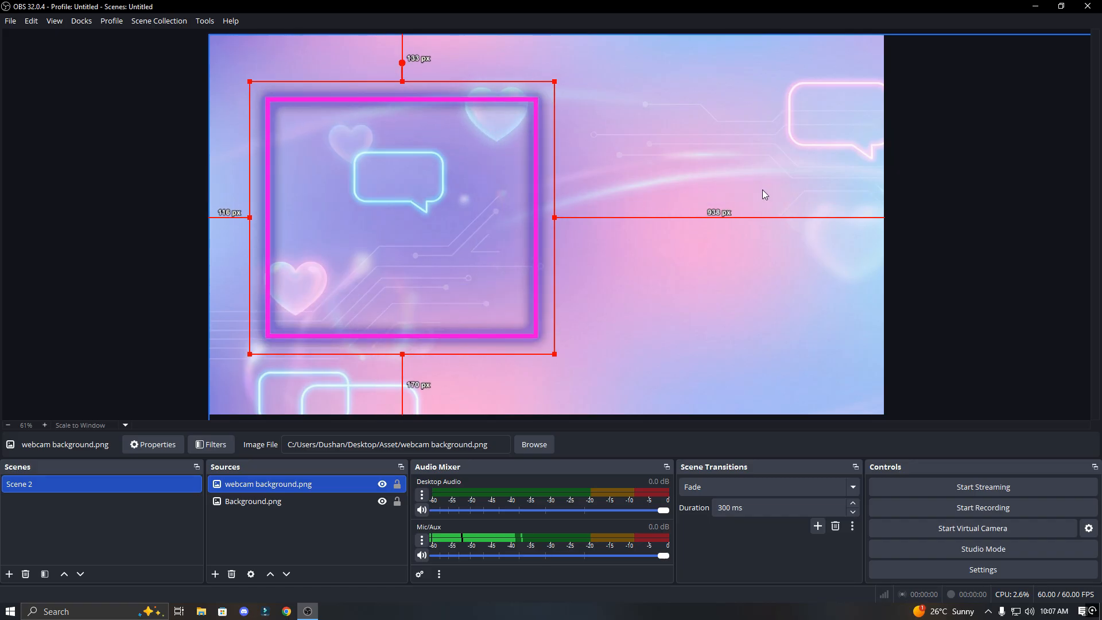
- Scale down and reposition the Background image so that it fills the canvas, then deselect it
left_click(747, 316)
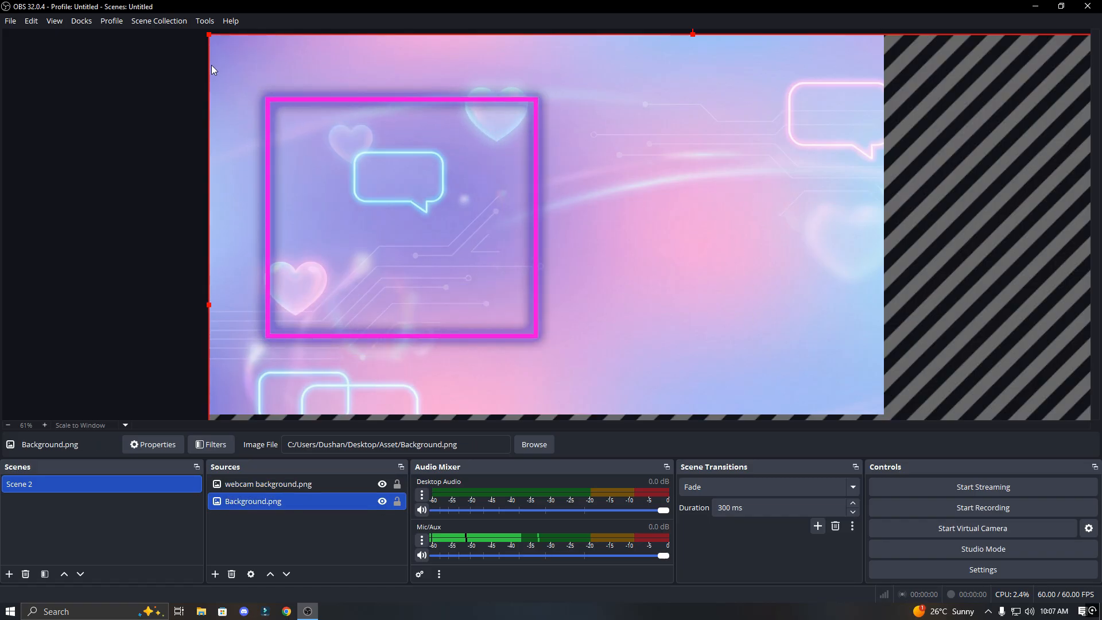
mouse_move(208, 35)
left_mouse_down()
mouse_move(484, 189)
mouse_move(209, 35)
left_mouse_up()
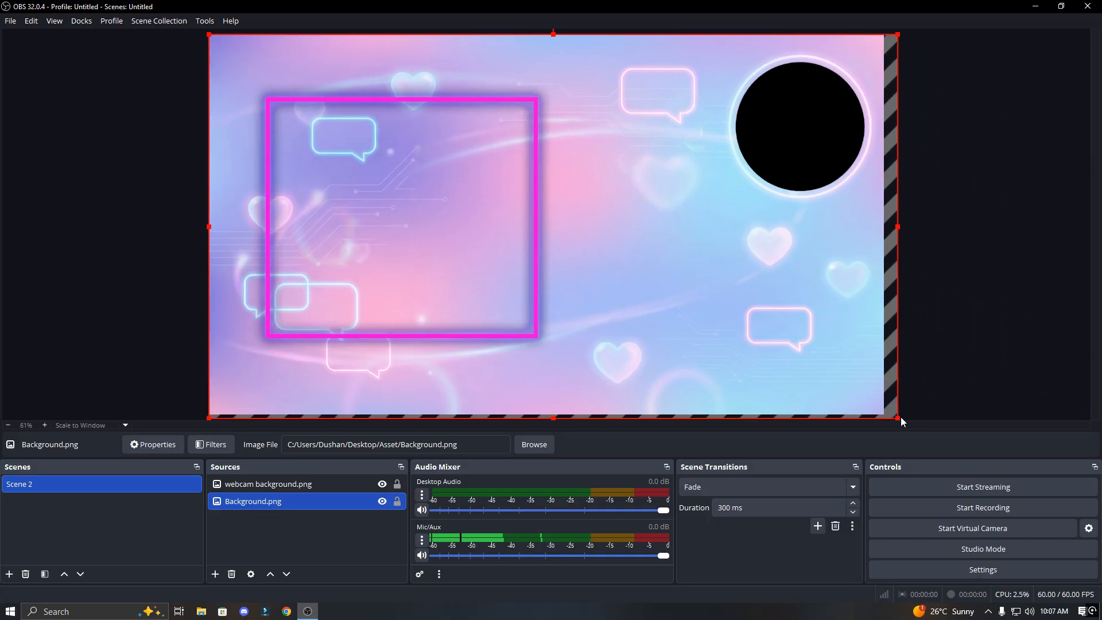
left_click_drag(898, 418, 889, 414)
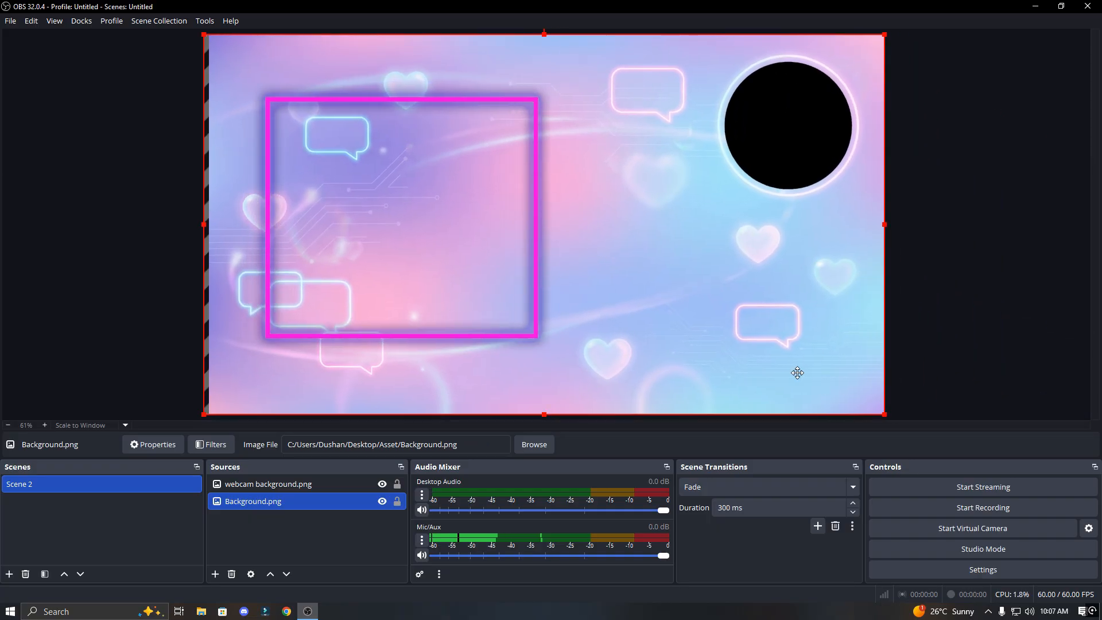
left_click(127, 275)
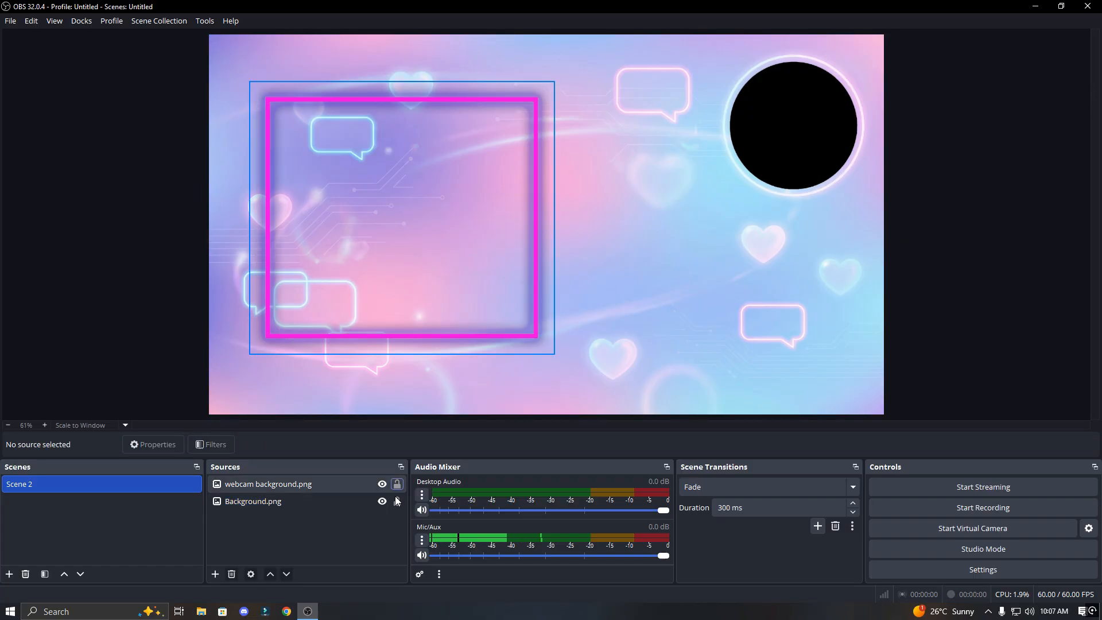
- Switch to Chrome, go to umingle.com, and open its video chat page
left_click(287, 612)
type("umi")
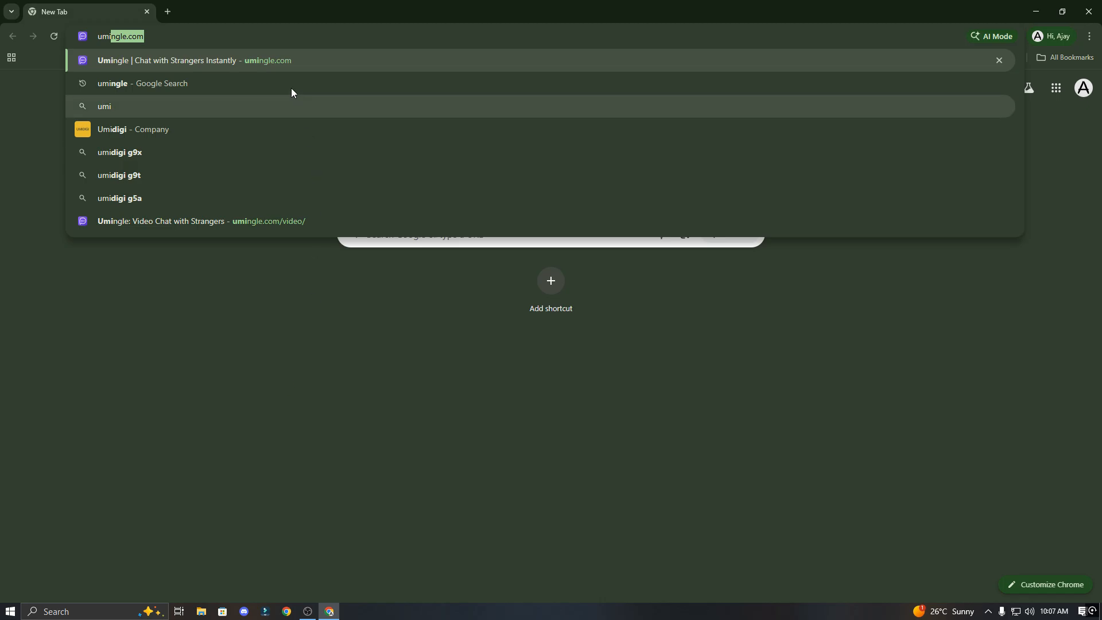
left_click(259, 62)
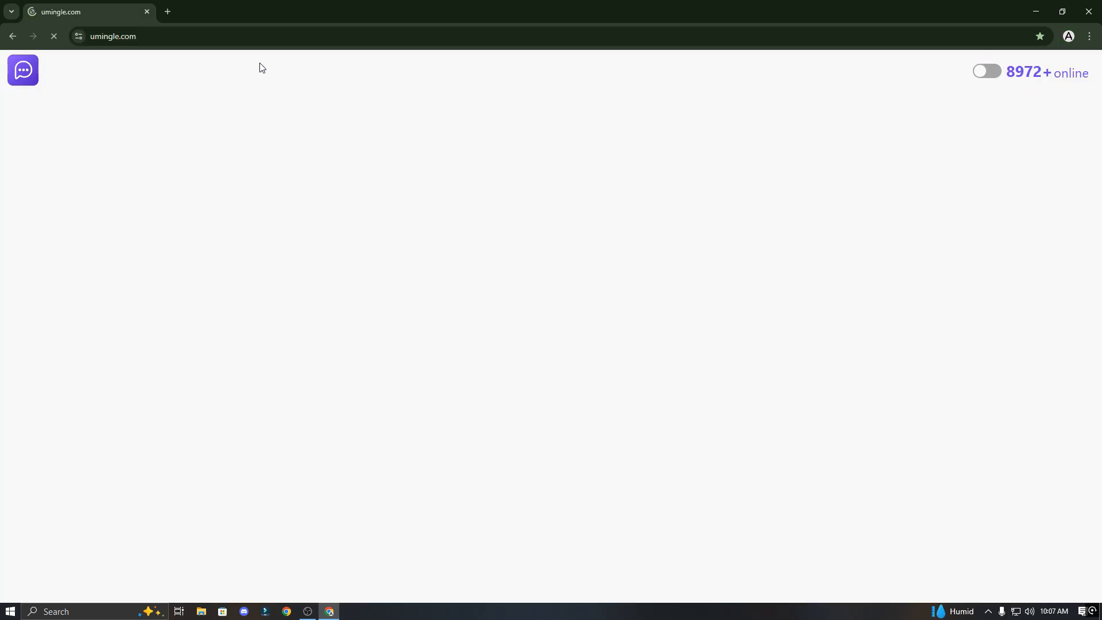
left_click(641, 304)
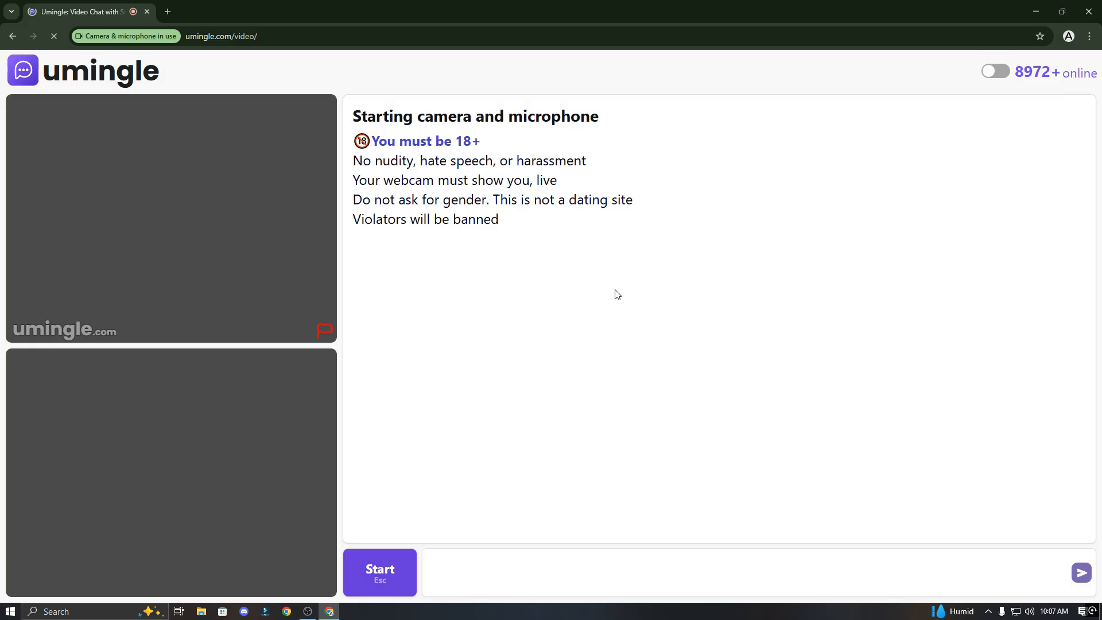
- Switch back to OBS and add a Window Capture source named "stranger" that captures the Umingle Chrome window
left_click(308, 611)
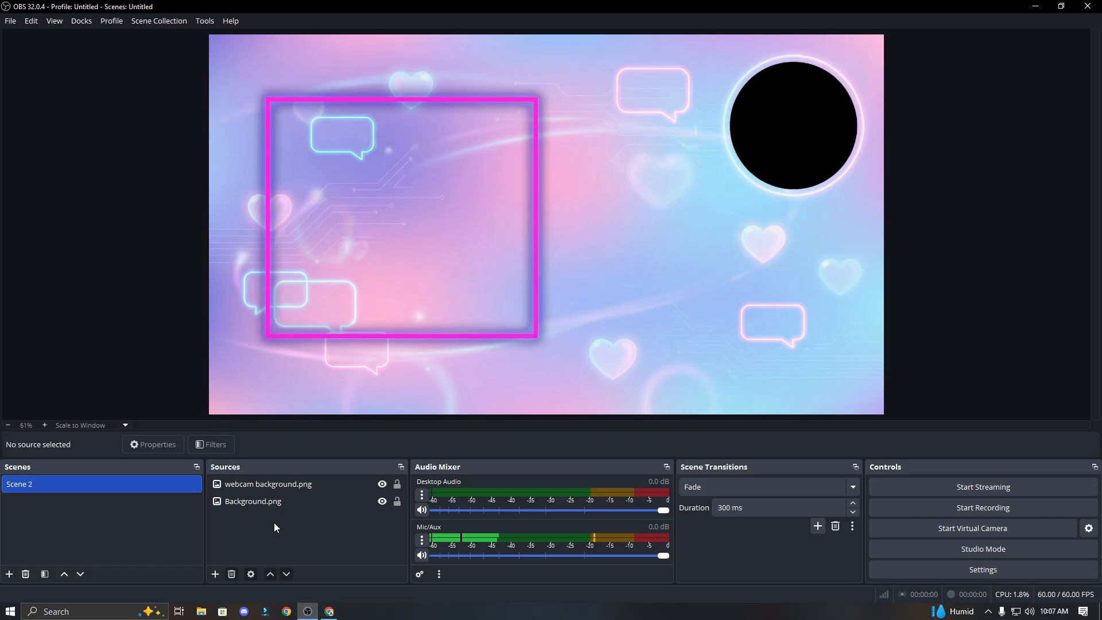
left_click(215, 574)
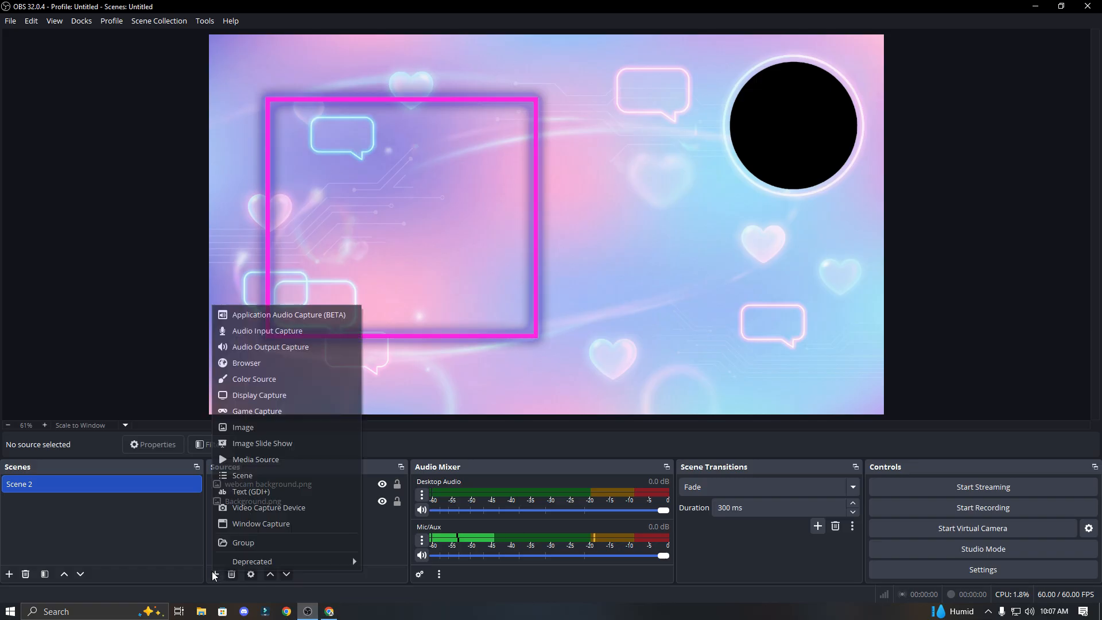
left_click(260, 524)
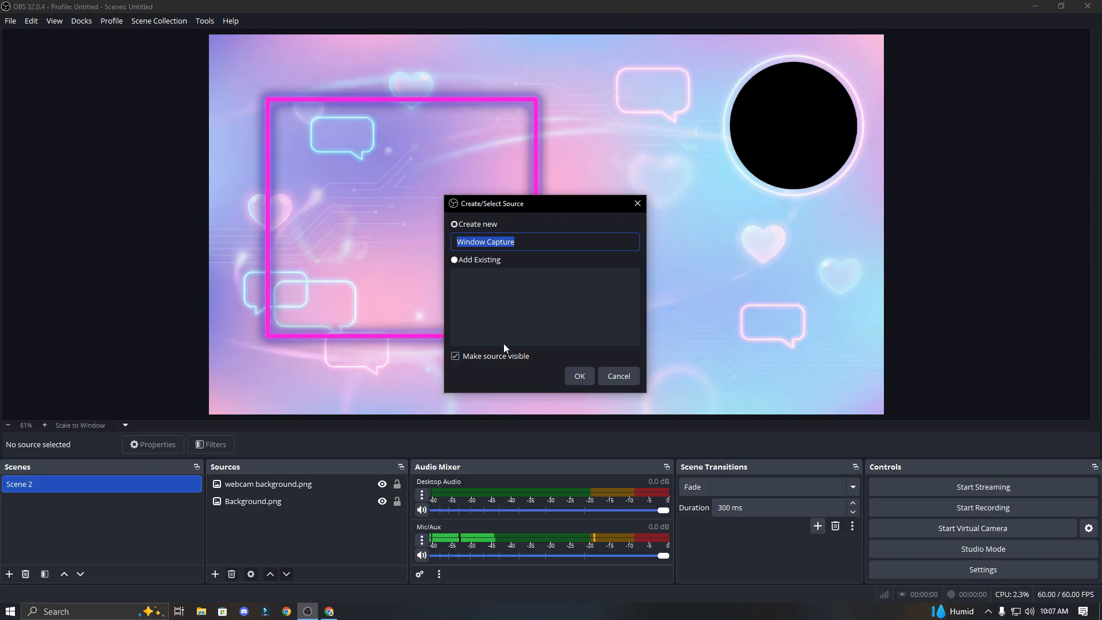
type("stranger")
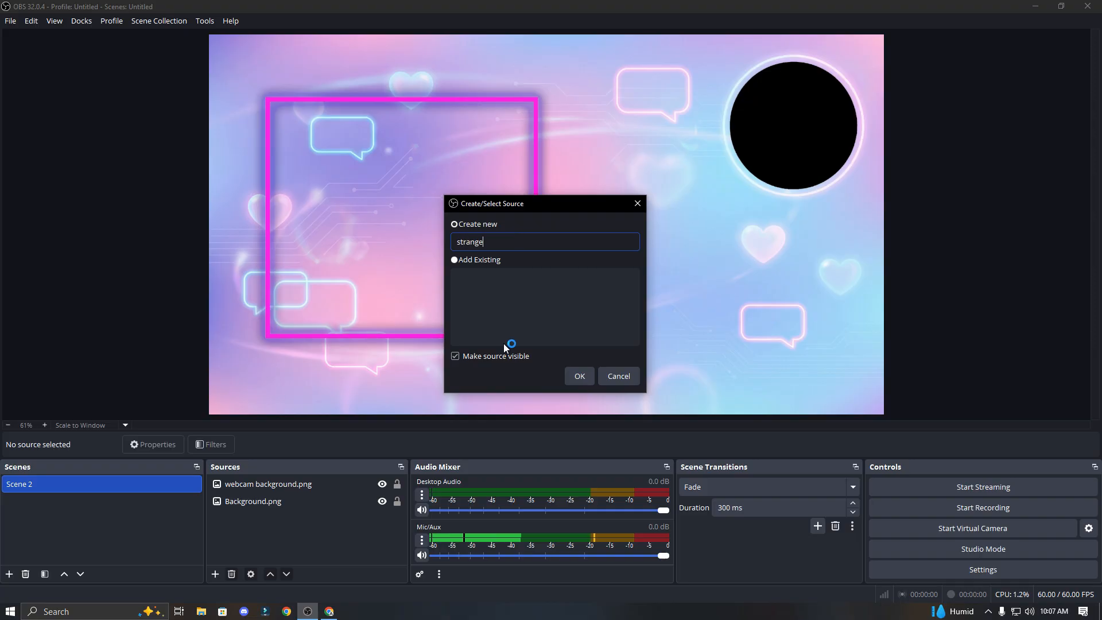
key("Return")
left_click(505, 307)
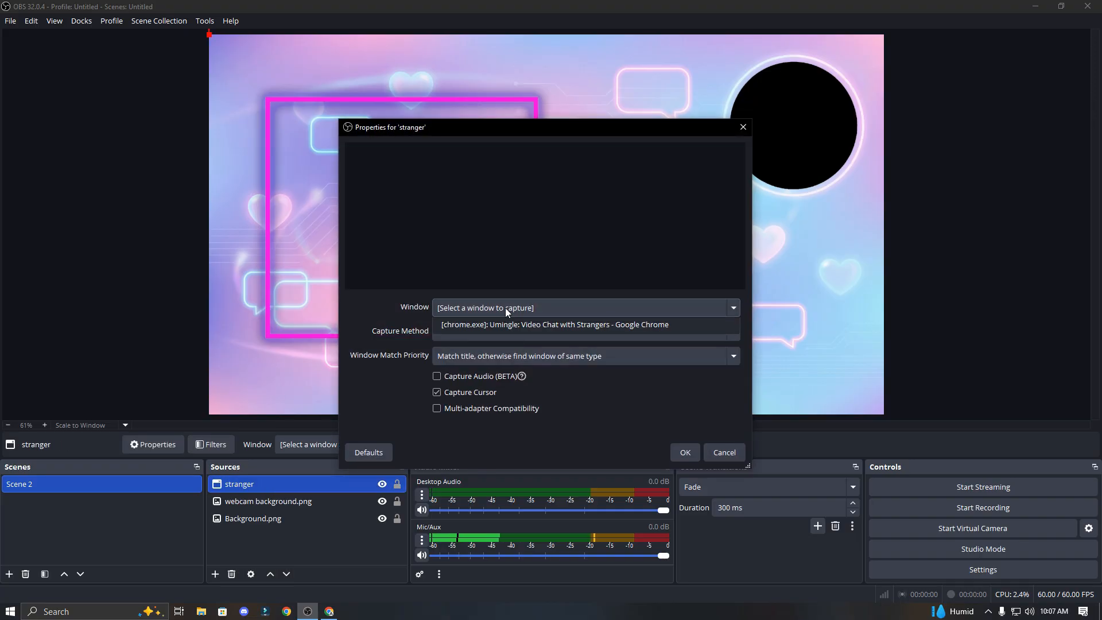
left_click(470, 342)
left_click(685, 452)
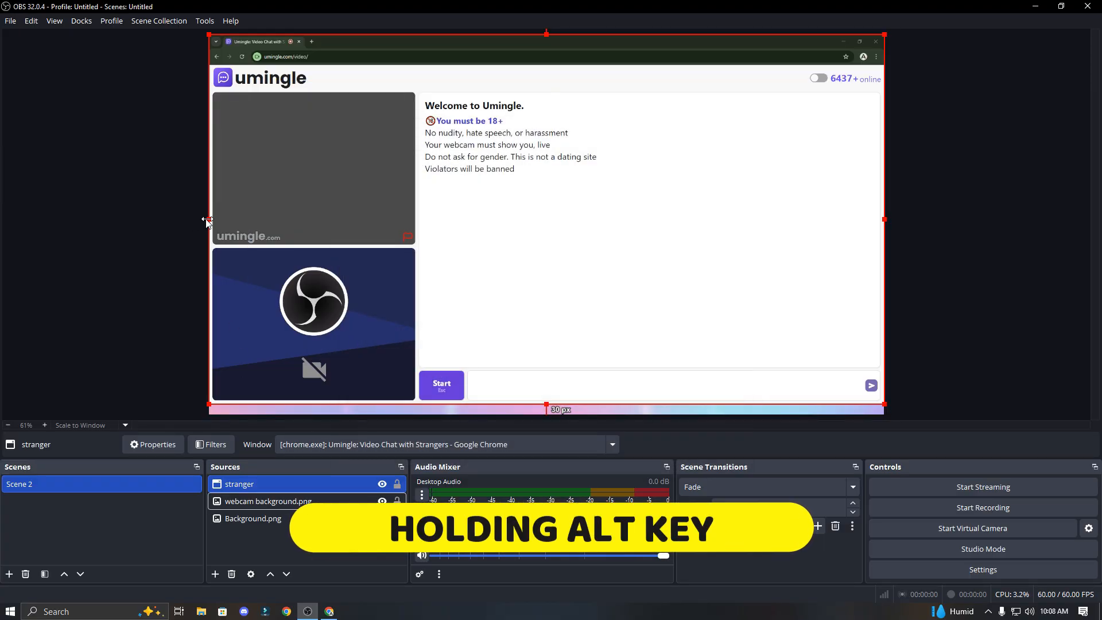
- Crop the stranger capture on all four sides to only the upper video box of the Umingle page
left_click_drag(209, 219, 213, 220)
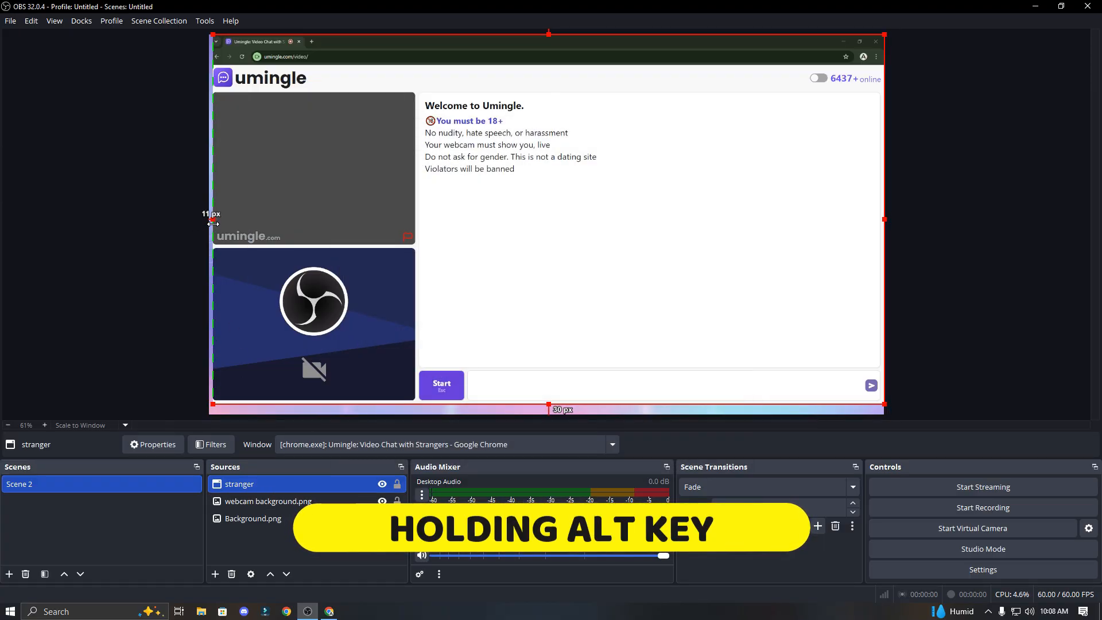
left_click_drag(885, 219, 415, 249)
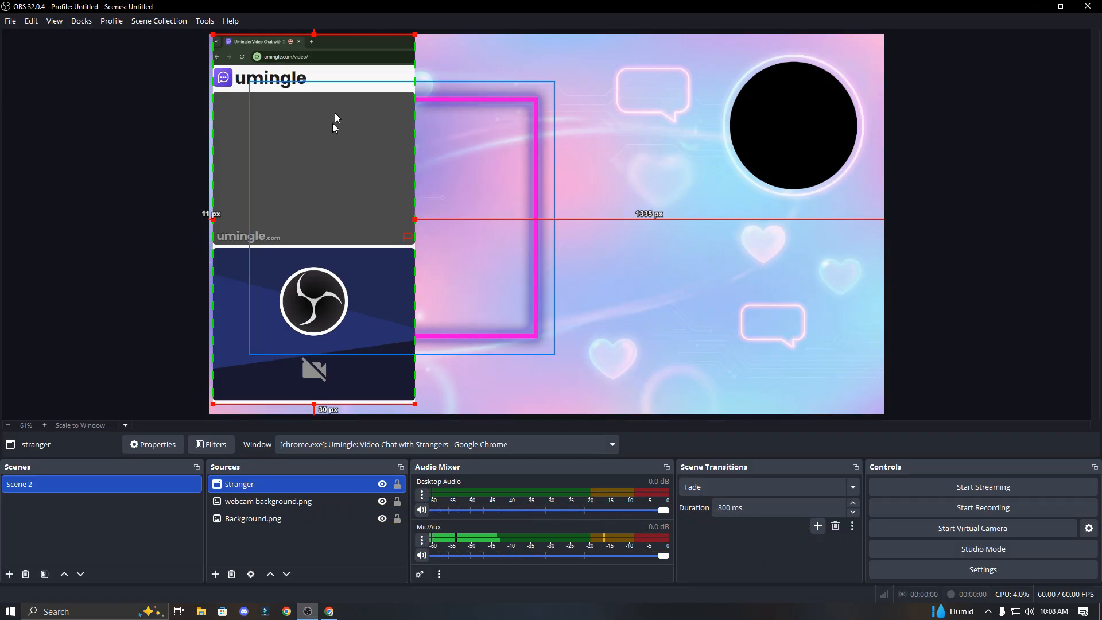
left_click_drag(314, 34, 316, 94)
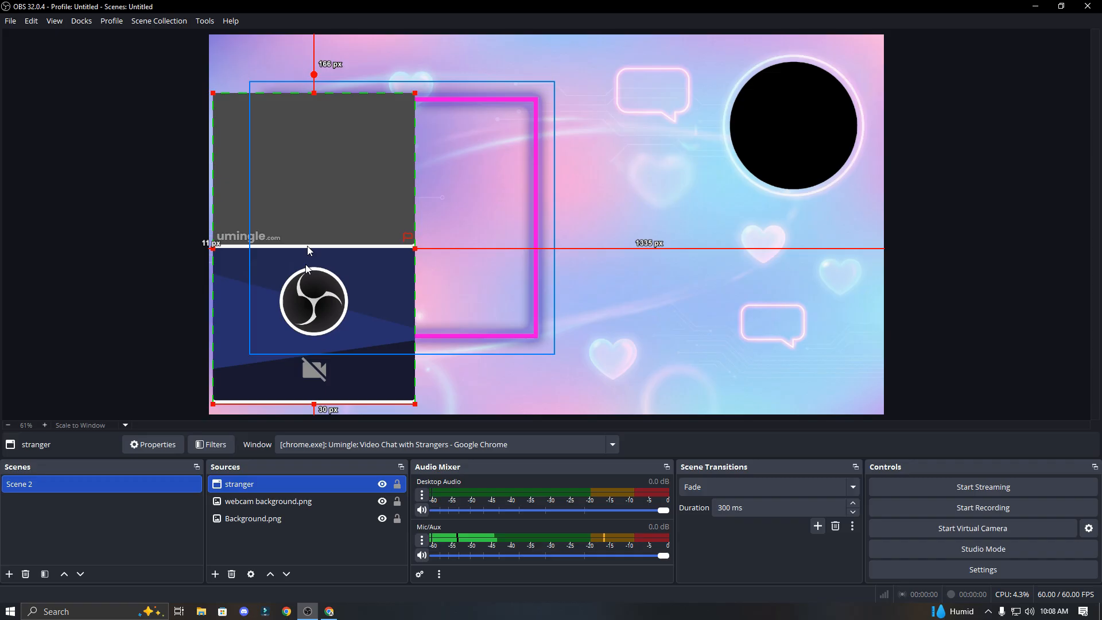
left_click_drag(313, 403, 324, 247)
left_click(50, 227)
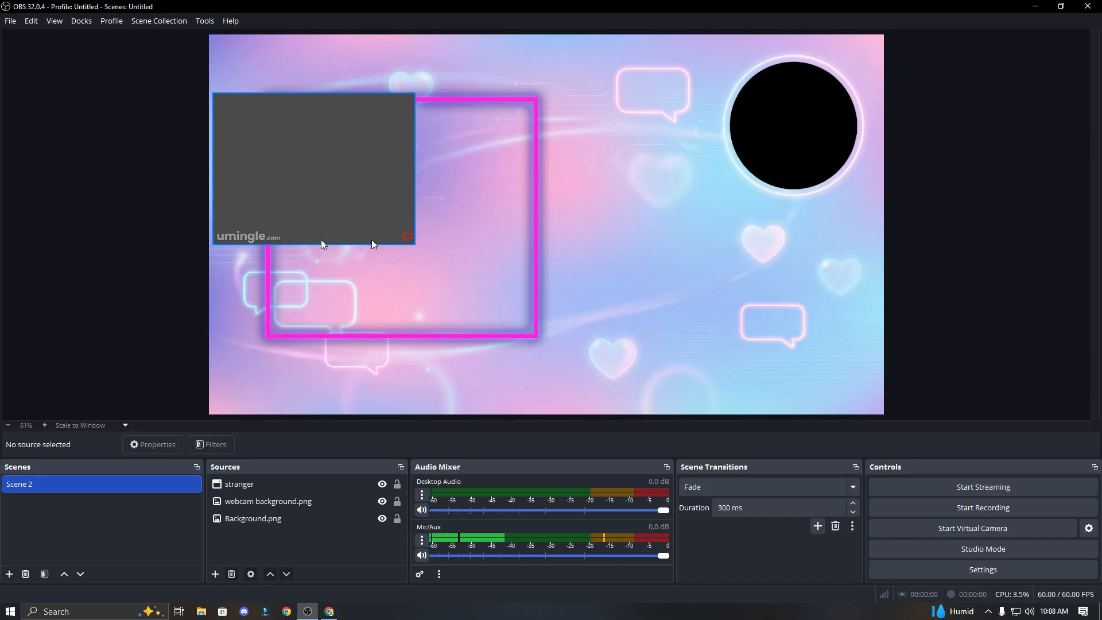
- Enlarge the stranger capture to the pink frame's width, center it in the frame, and order it beneath webcam background.png
left_click(380, 190)
left_click_drag(344, 191, 426, 250)
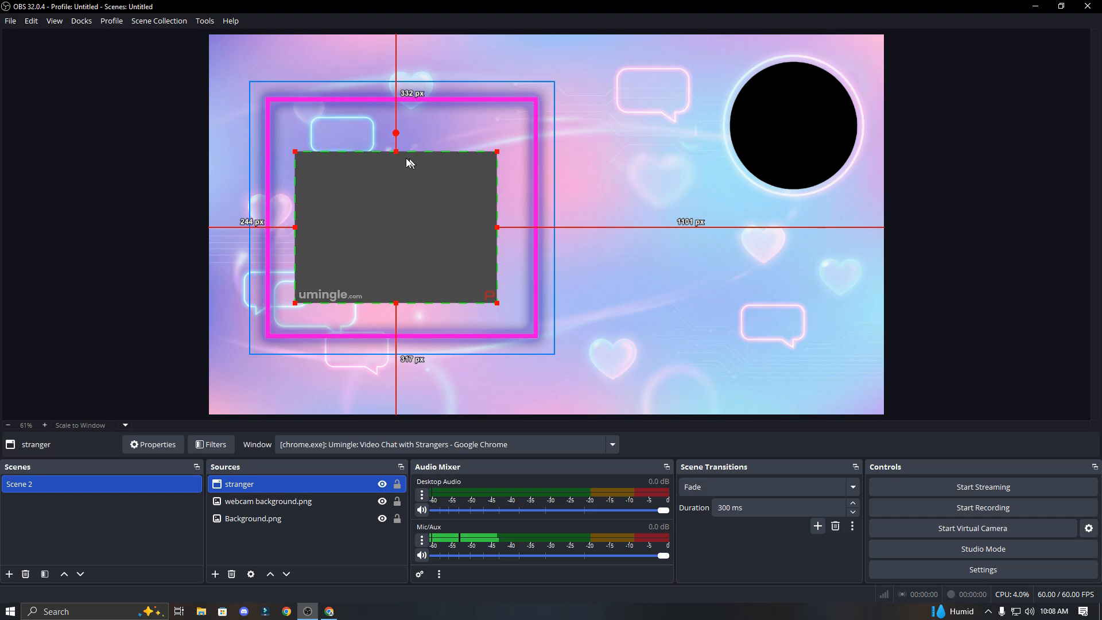
left_click_drag(395, 153, 425, 86)
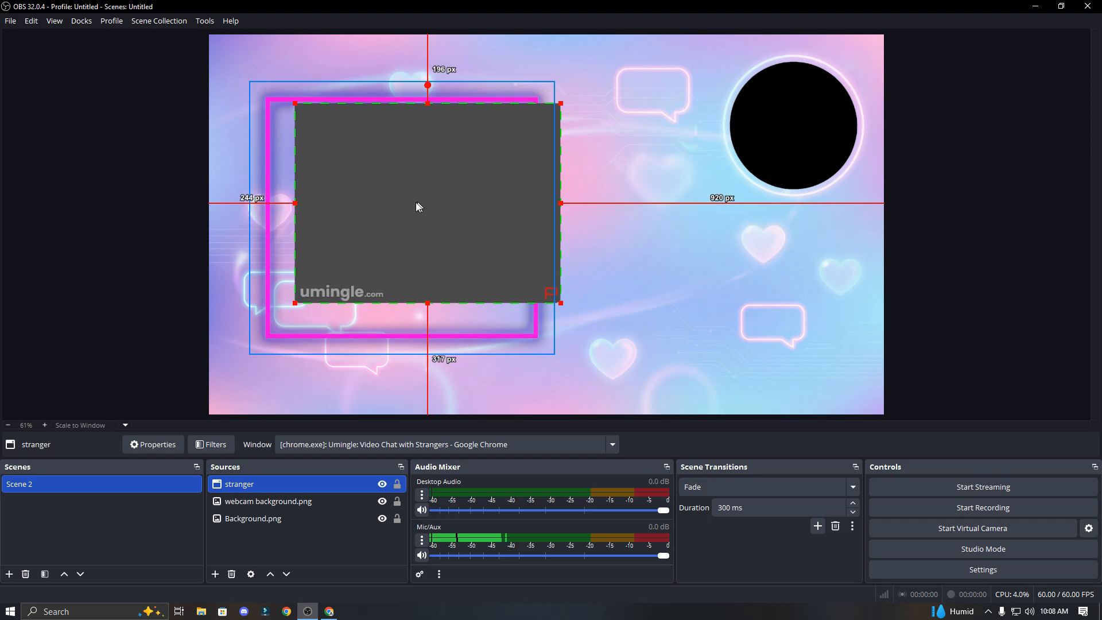
left_click_drag(418, 187, 391, 214)
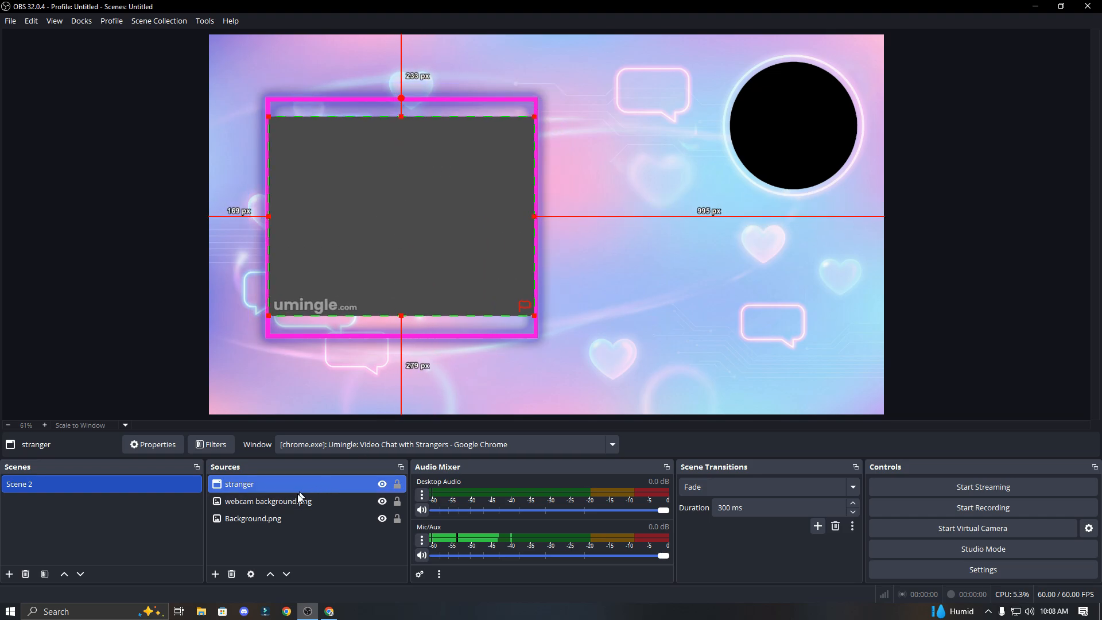
left_click_drag(298, 484, 297, 501)
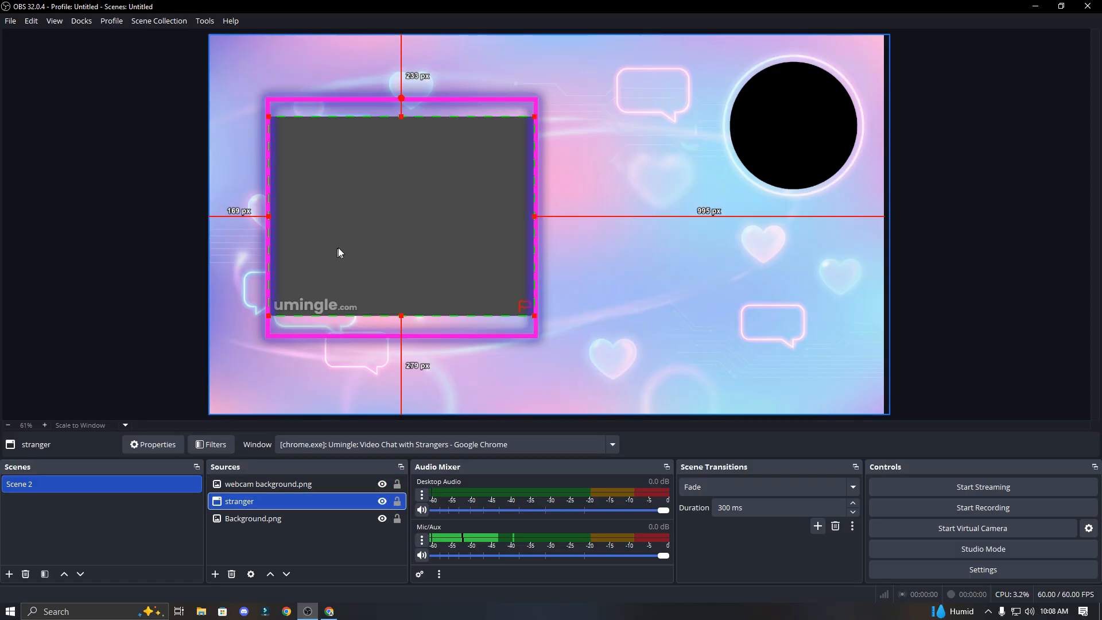
- Squeeze the webcam background frame vertically to match the stranger capture's height, and lock all three sources
left_click(315, 483)
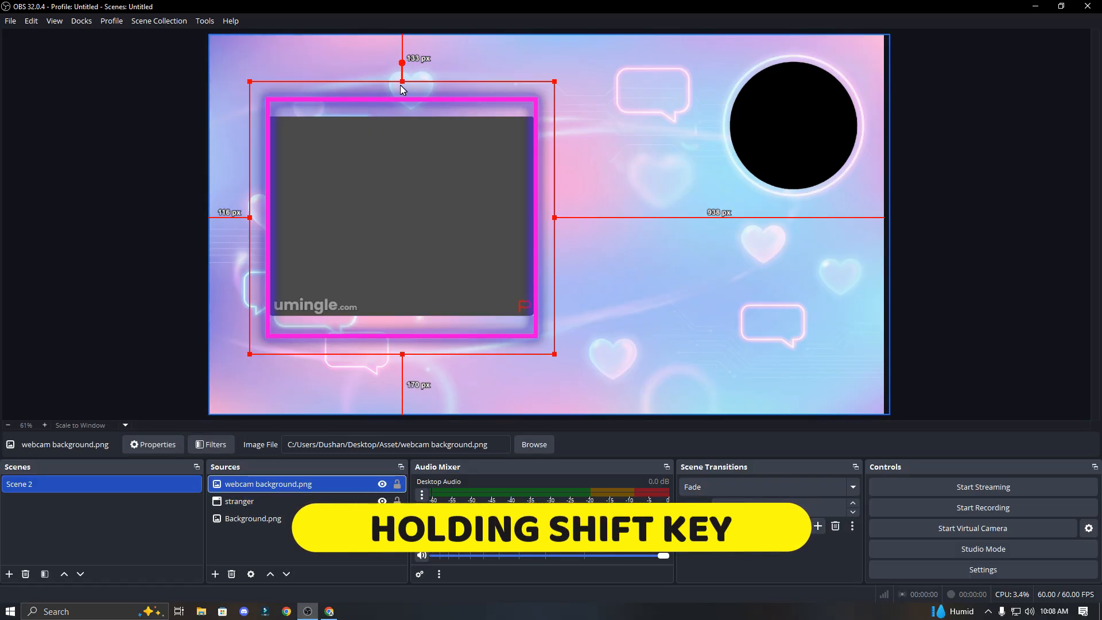
left_click_drag(401, 81, 401, 99)
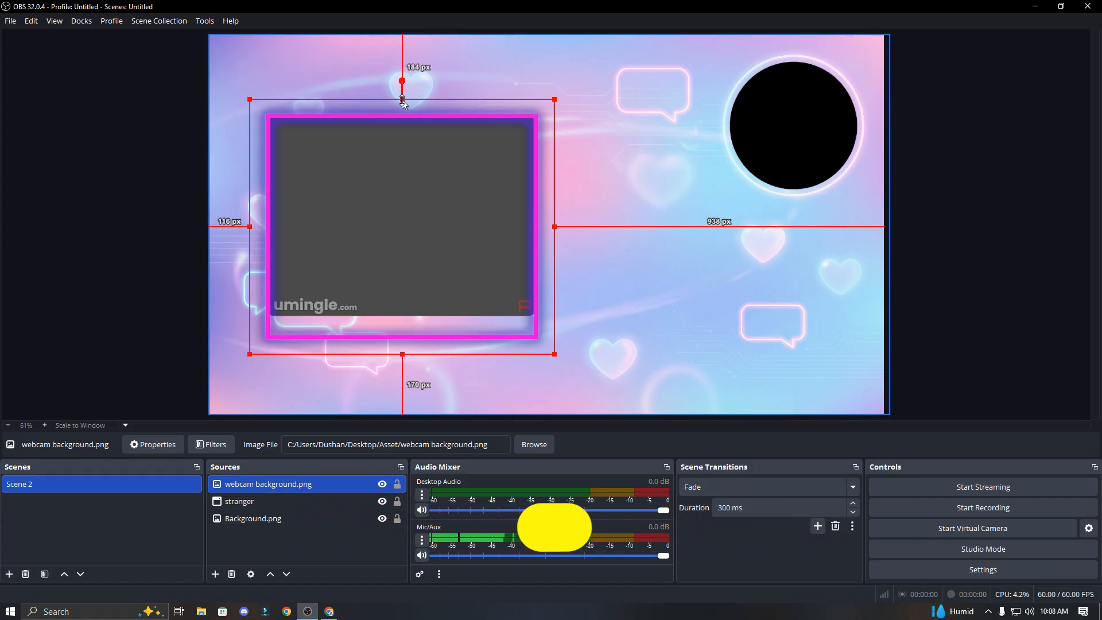
left_click_drag(402, 356, 401, 331)
left_click(328, 564)
- Add a Window Capture source named "my cam" that captures the Umingle Chrome window
left_click(215, 574)
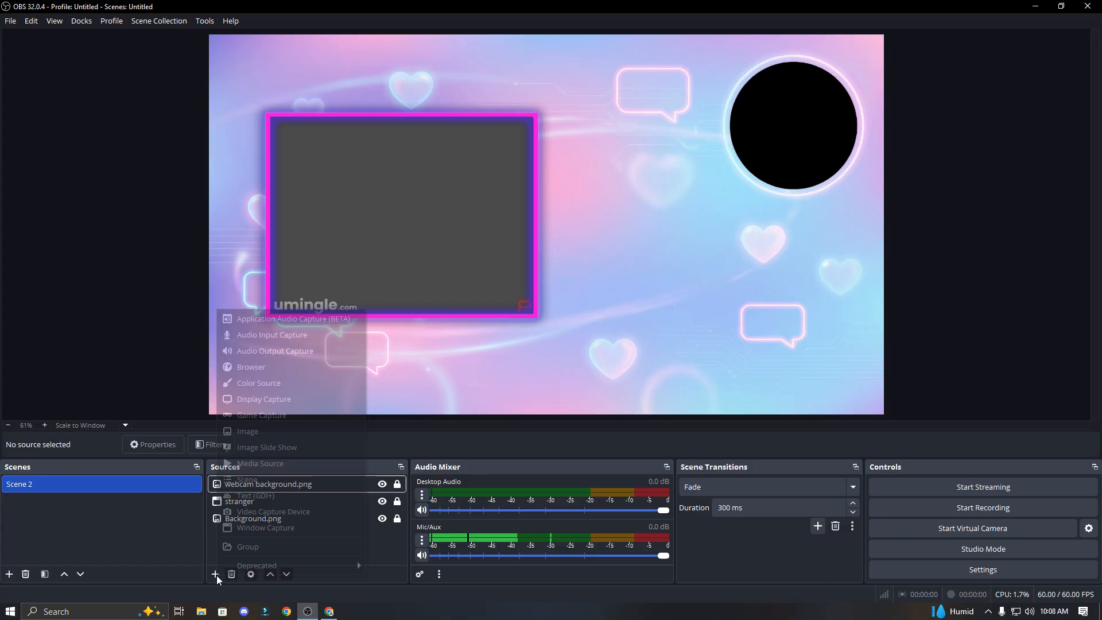
left_click(277, 526)
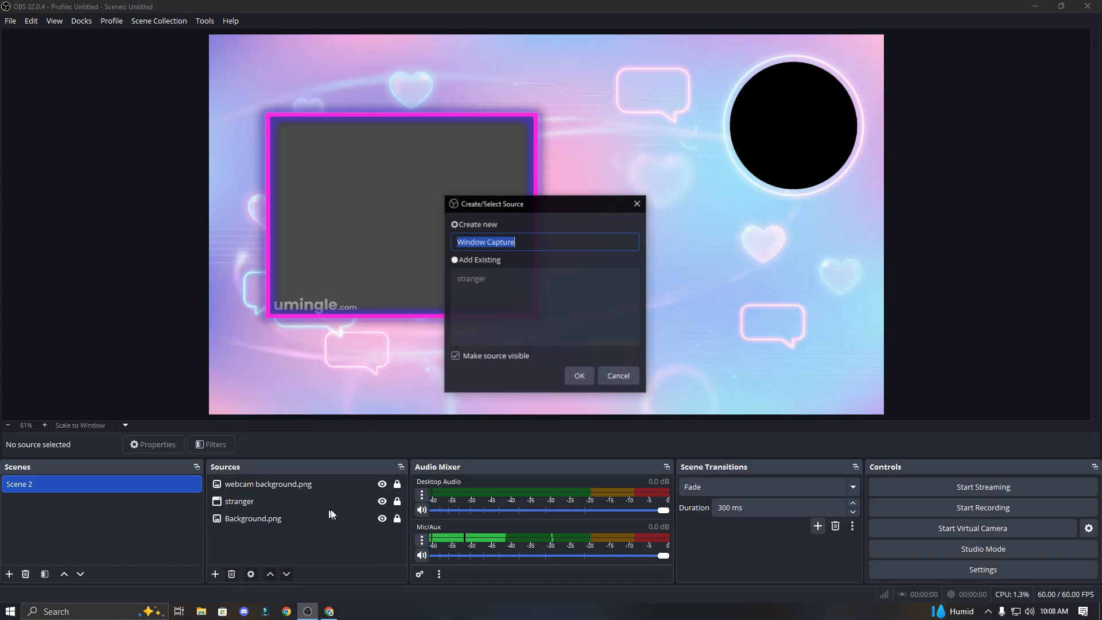
type("my cam")
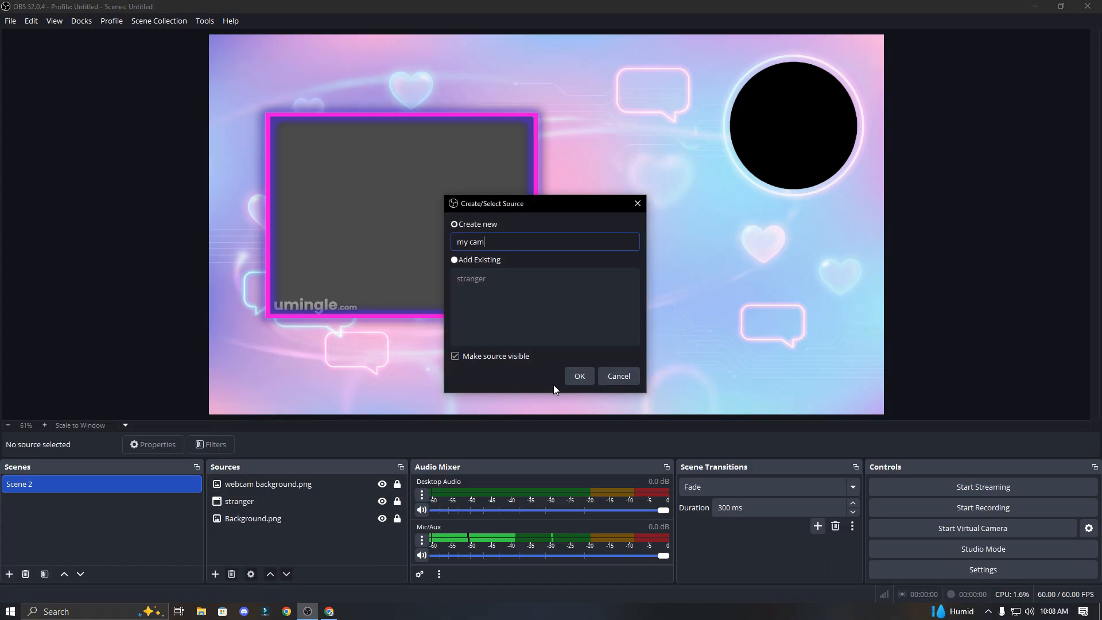
key("Return")
left_click(556, 307)
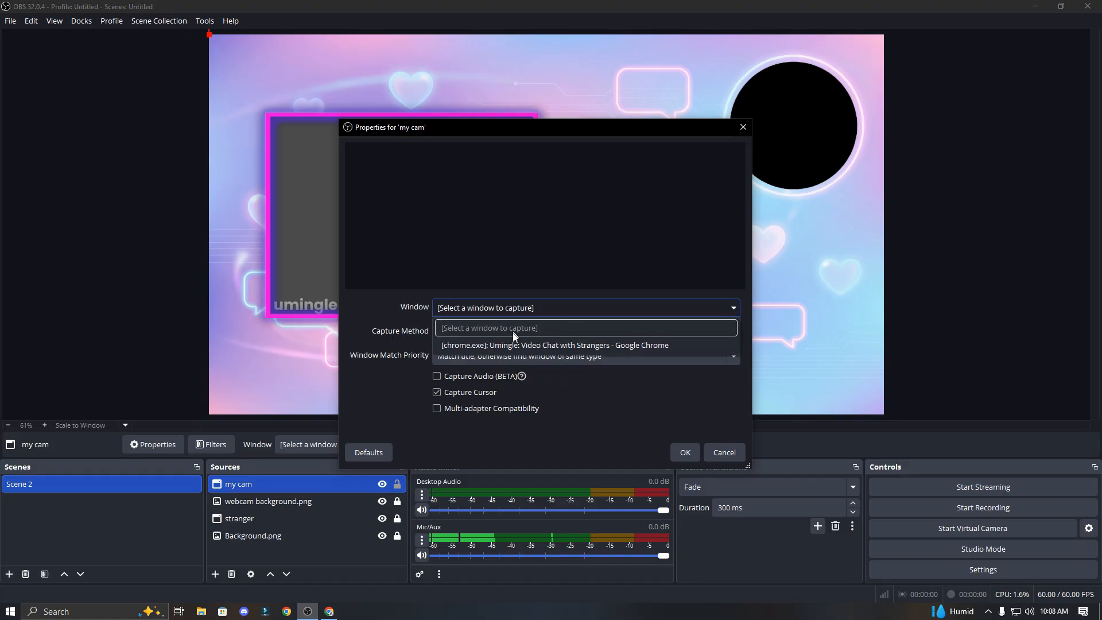
left_click(517, 343)
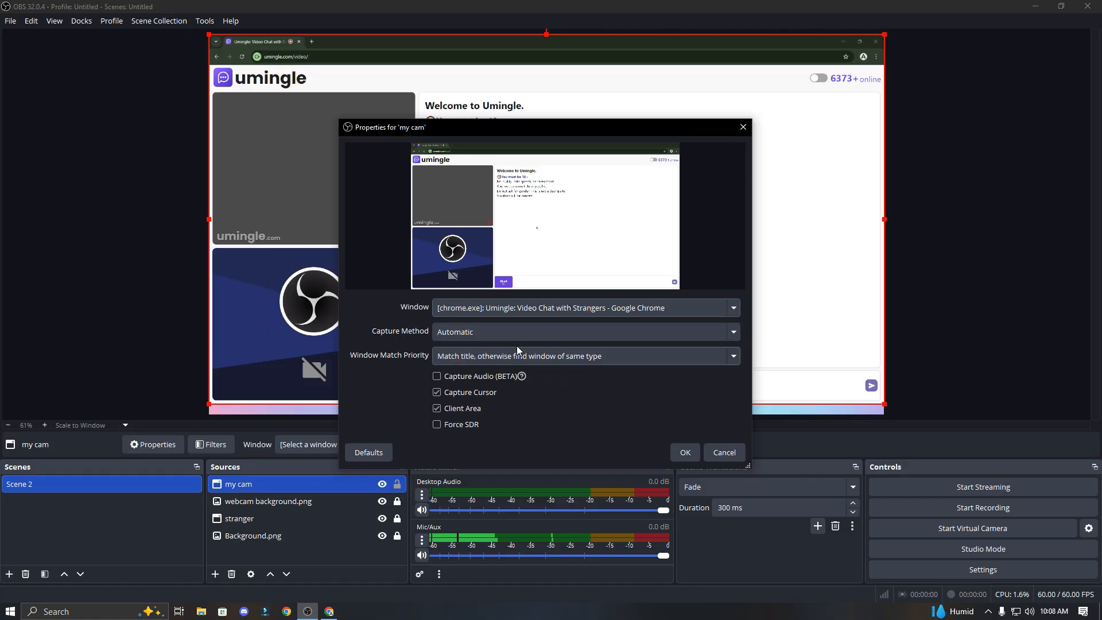
left_click(684, 452)
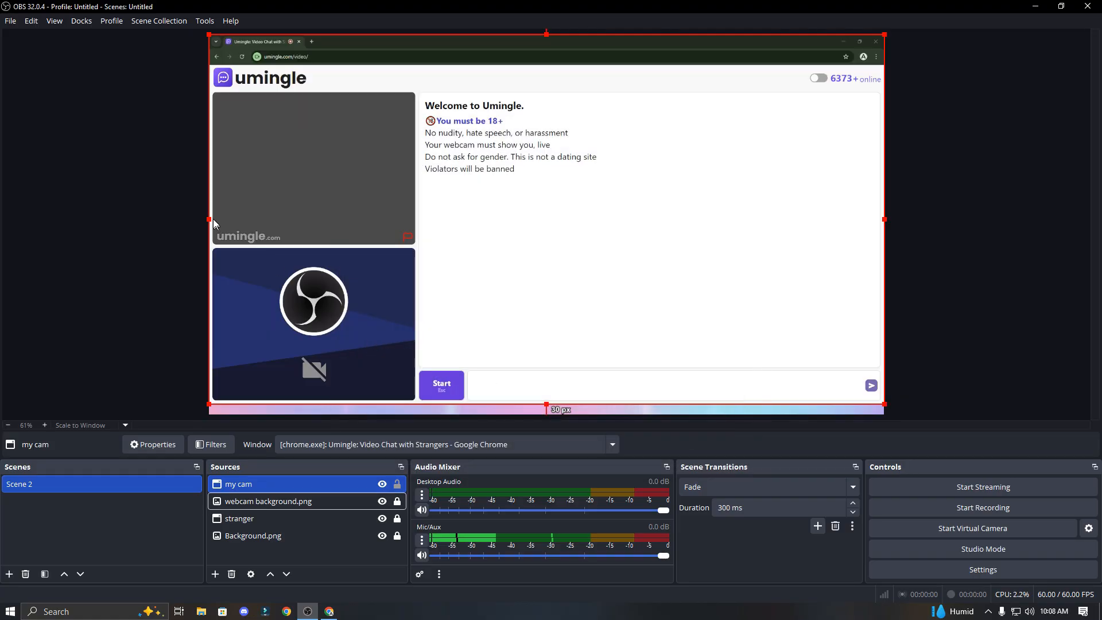
- Crop the my cam capture on all four sides to only the lower video box of the Umingle page
left_click_drag(209, 219, 213, 220)
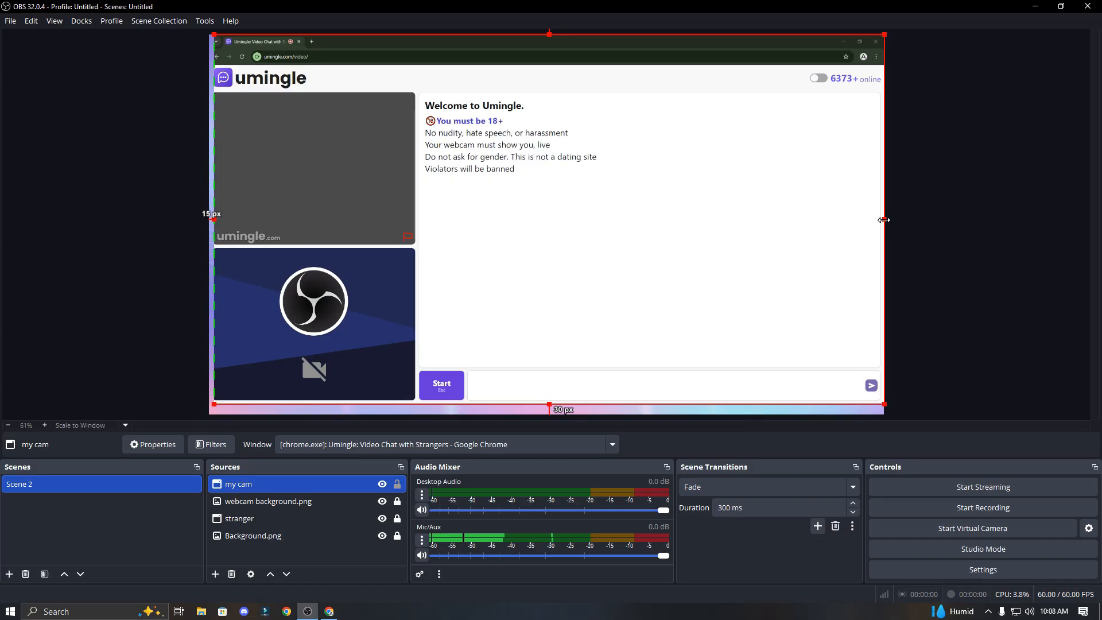
left_click_drag(884, 220, 413, 349)
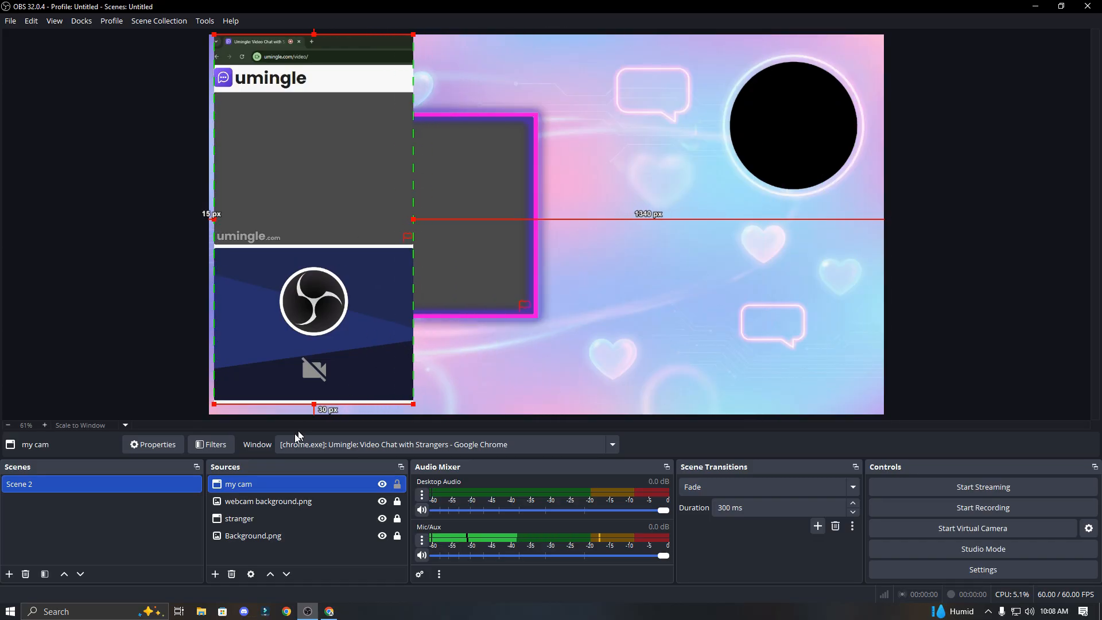
left_click_drag(314, 412, 315, 406)
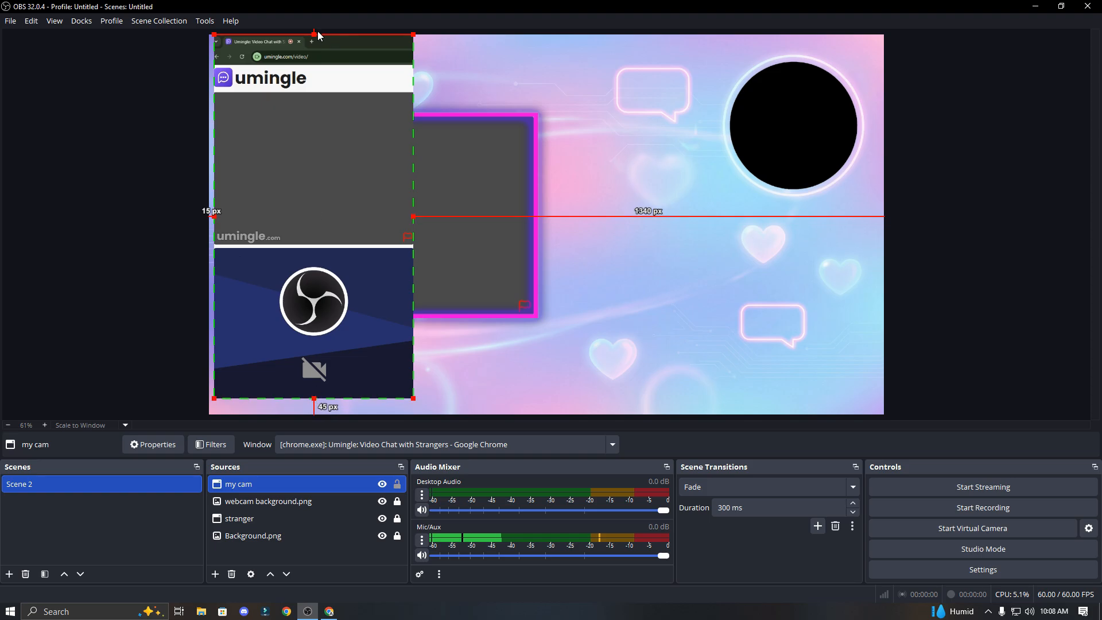
left_click_drag(318, 35, 323, 249)
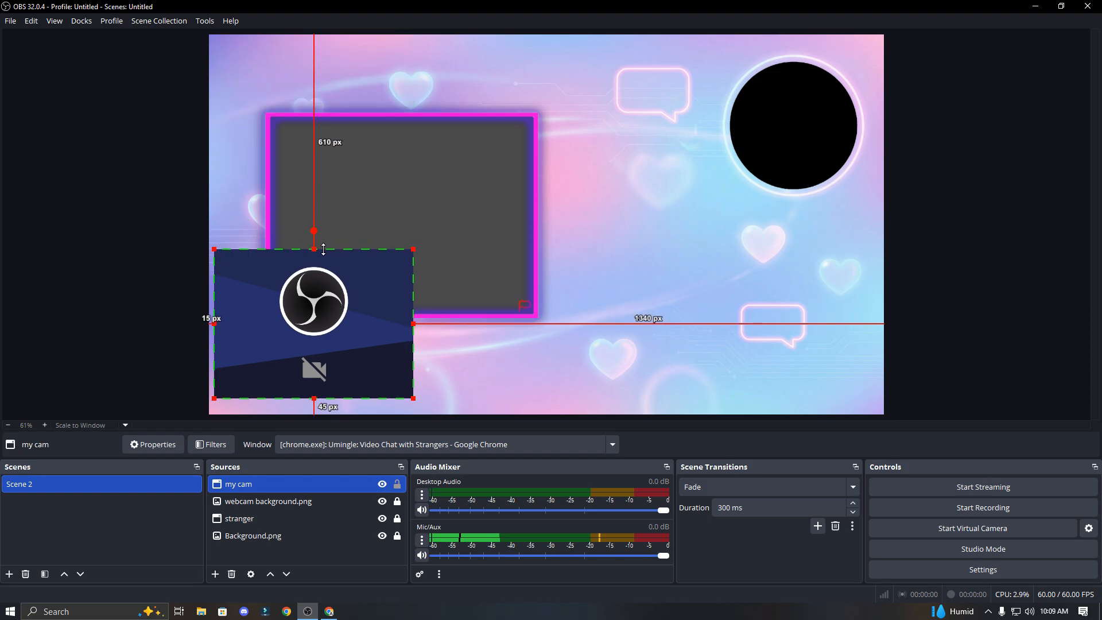
left_click(164, 314)
- Shrink and position the my cam capture to fill the background's circular cutout from beneath Background.png, and lock the source
left_click_drag(310, 336, 780, 144)
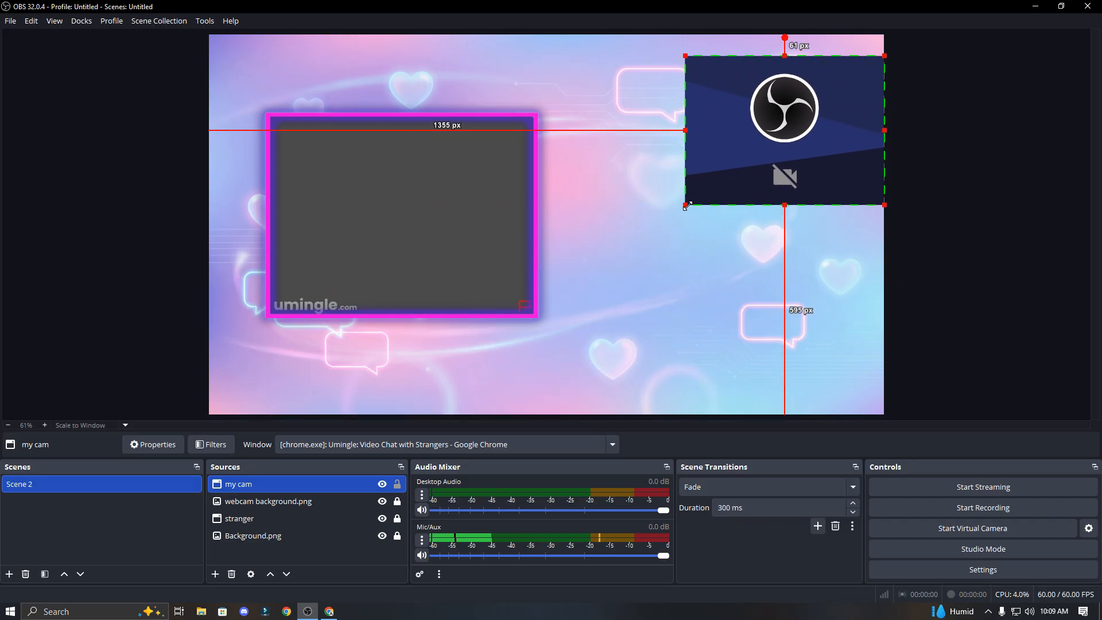
left_click_drag(686, 205, 780, 174)
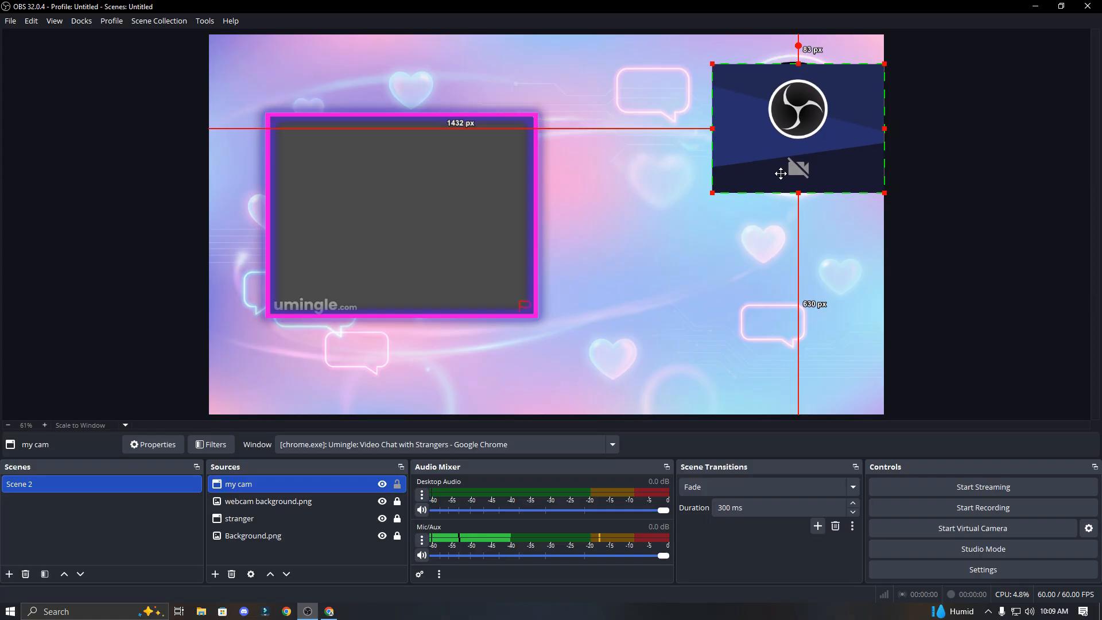
left_click_drag(304, 489, 301, 552)
left_click_drag(802, 108, 794, 111)
left_click(1000, 150)
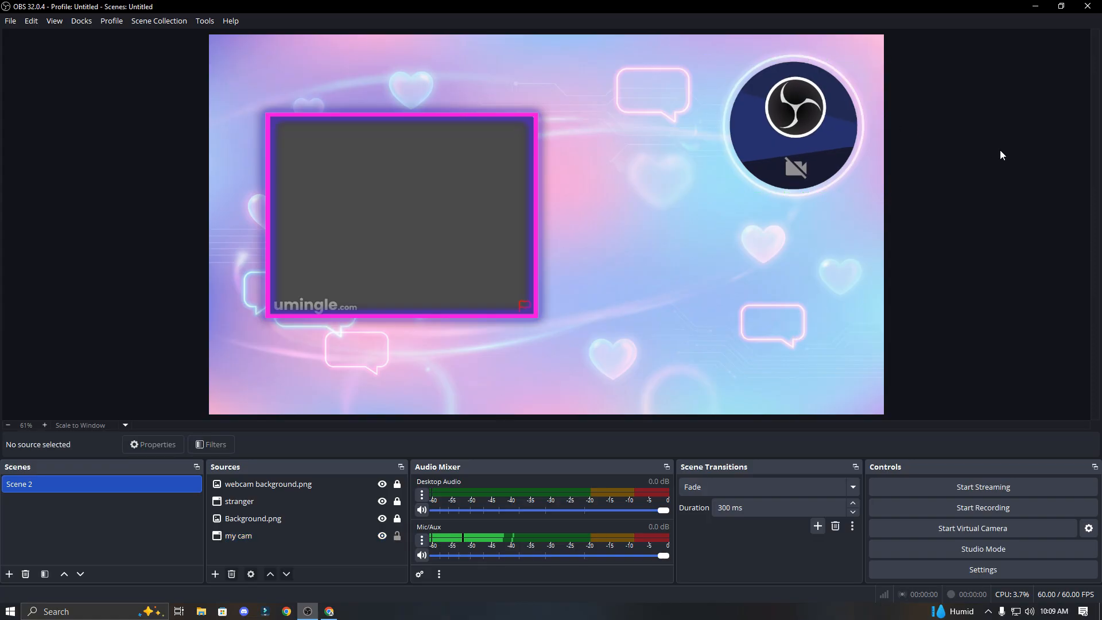
left_click(401, 539)
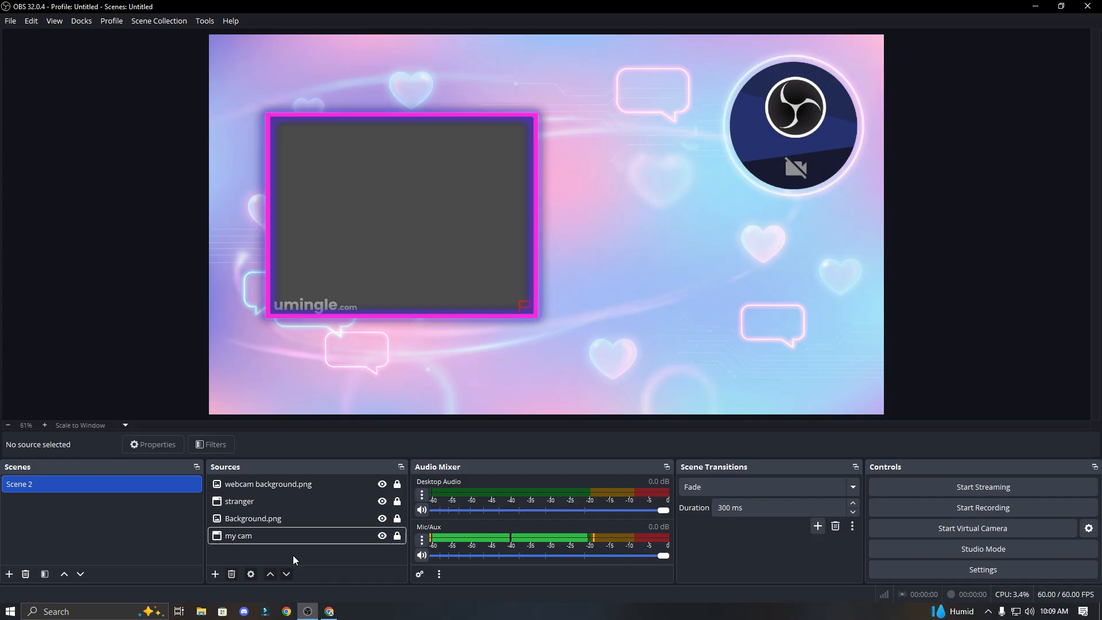
- Add a Text (GDI+) source named "Subscribe to my channel" that displays the text "Subscribe"
left_click(215, 573)
left_click(256, 493)
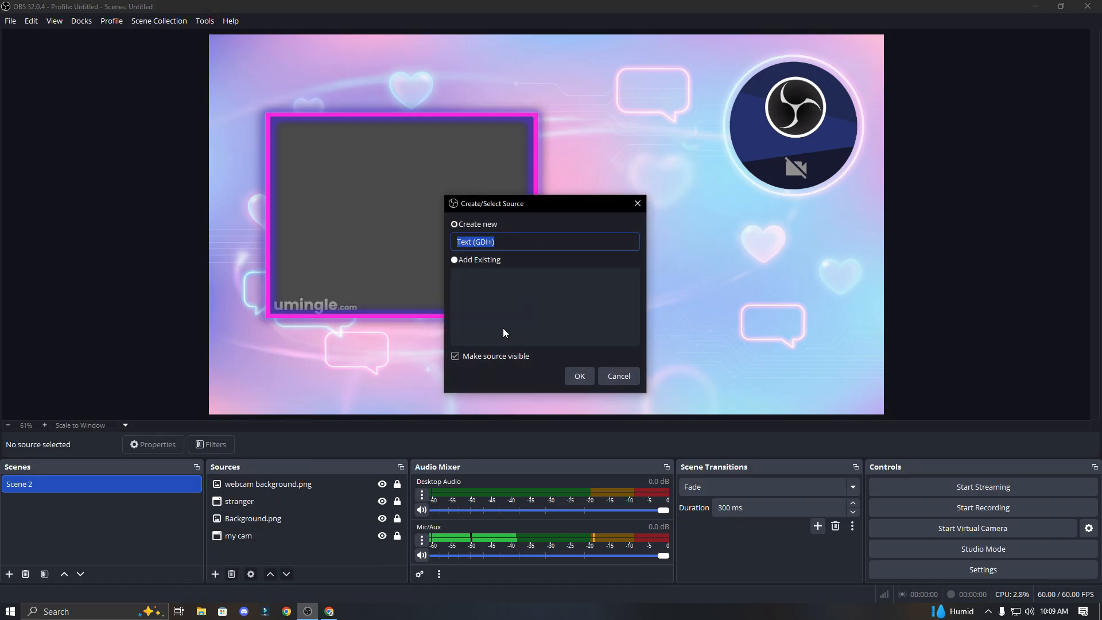
type("Subscribe to my channel")
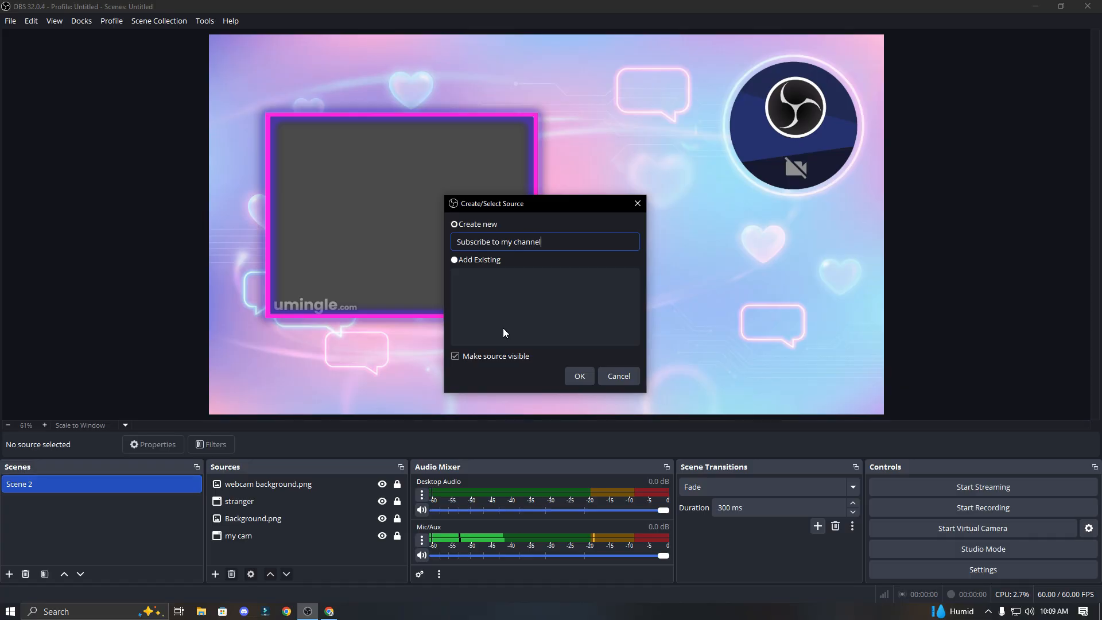
left_click(578, 376)
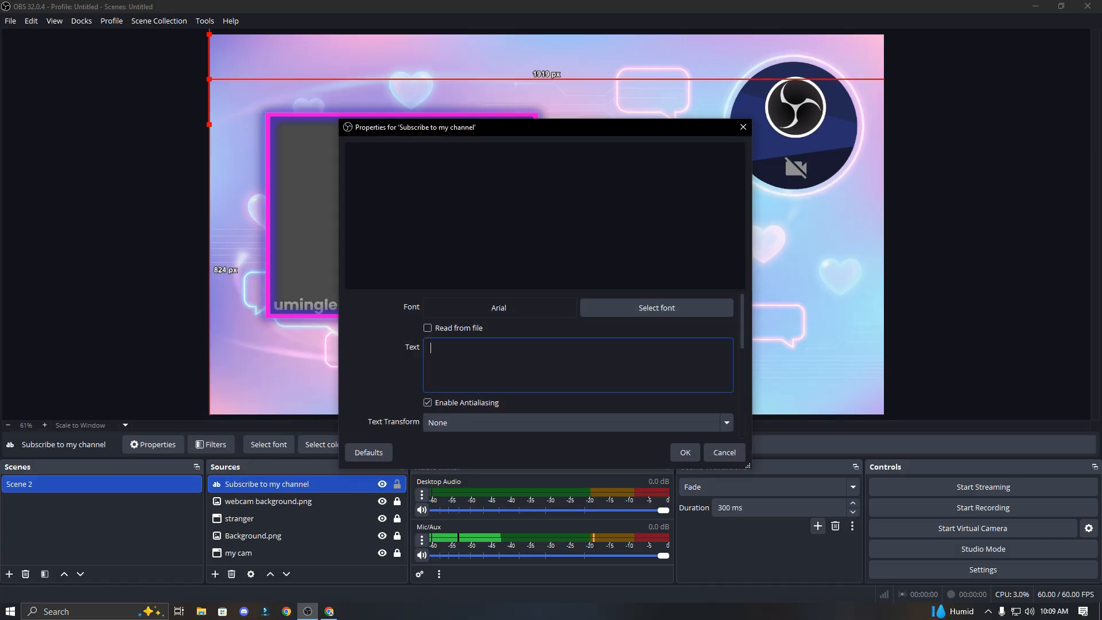
type("Subscribe")
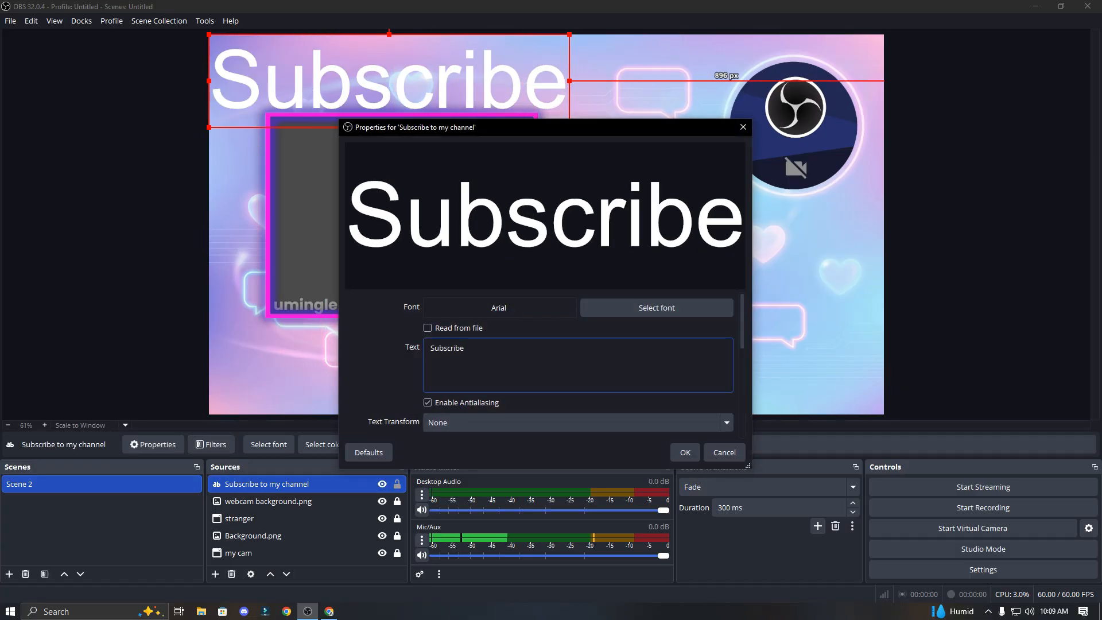
left_click(685, 452)
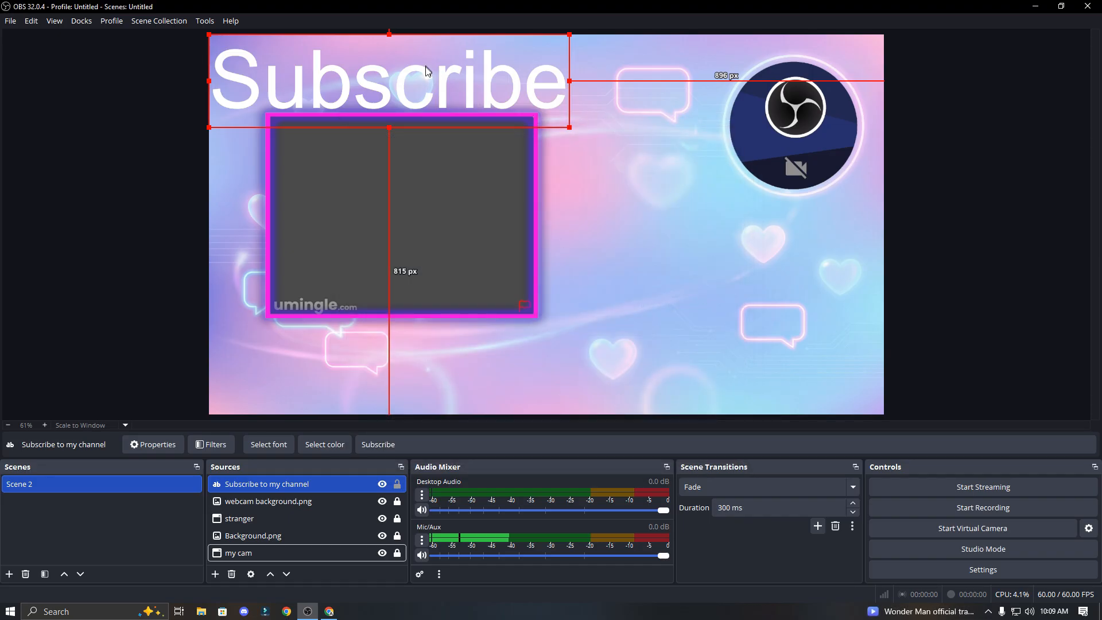
- Shrink the Subscribe text and place it in the scene's lower-right area, below the pink speech bubble
left_click_drag(427, 74, 720, 315)
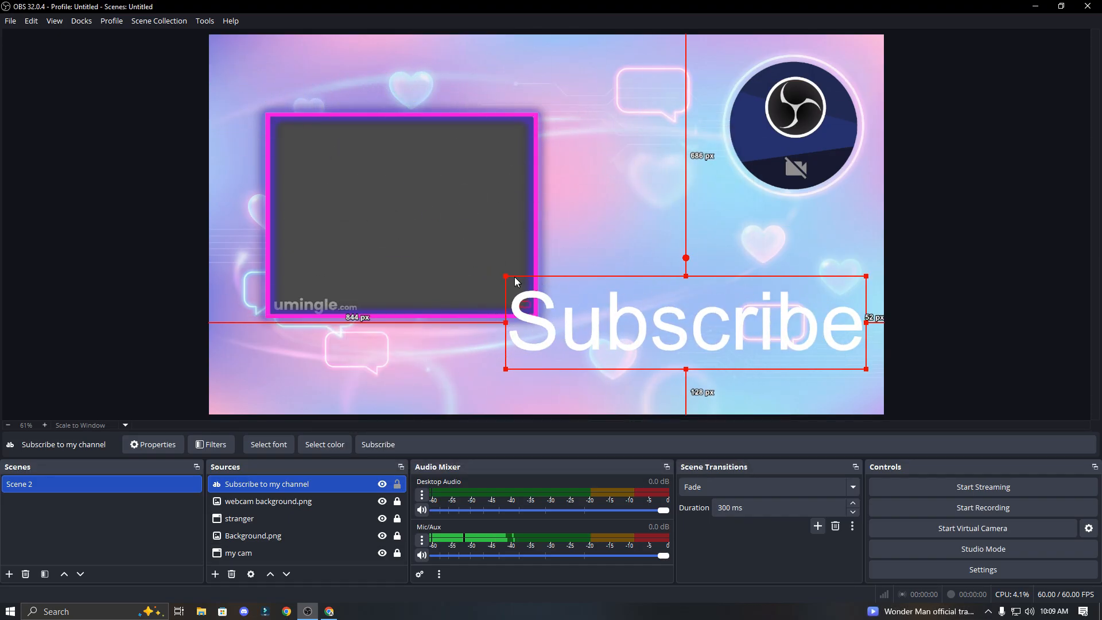
left_click_drag(505, 276, 627, 300)
left_click_drag(710, 347, 706, 383)
left_click(957, 352)
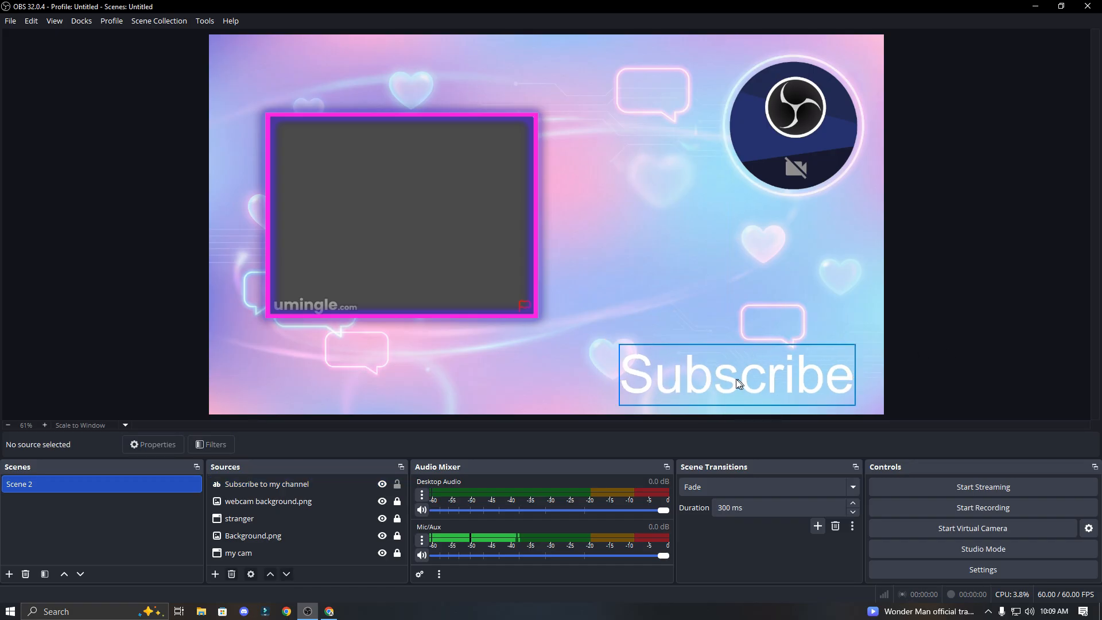
- Switch to the Umingle window in Chrome, start a video chat, and return to OBS
left_click(329, 611)
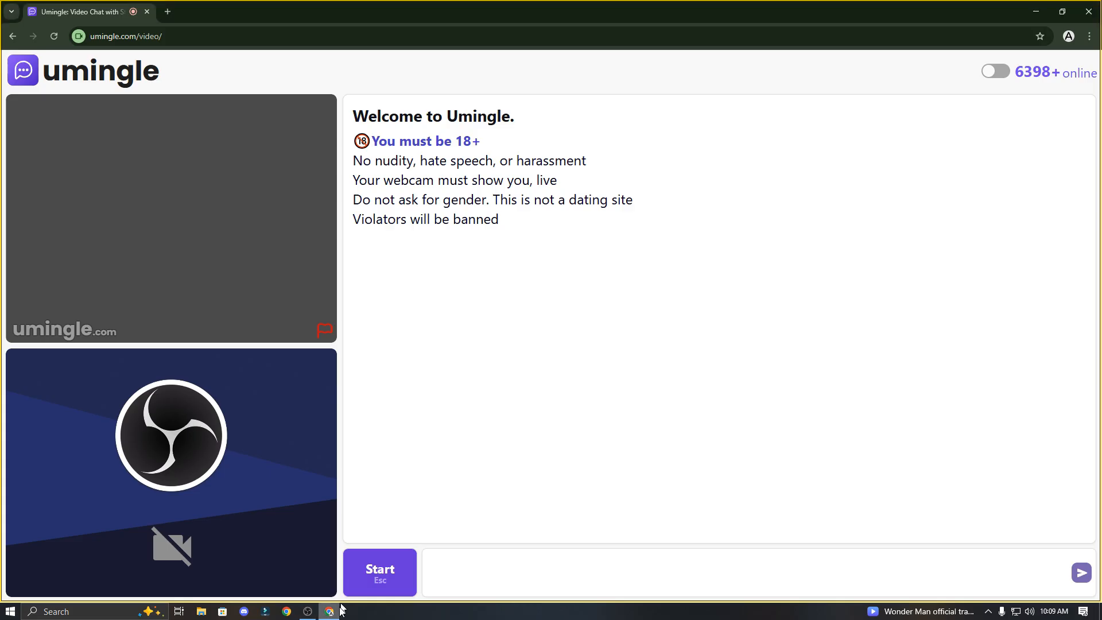
left_click(361, 580)
left_click(307, 611)
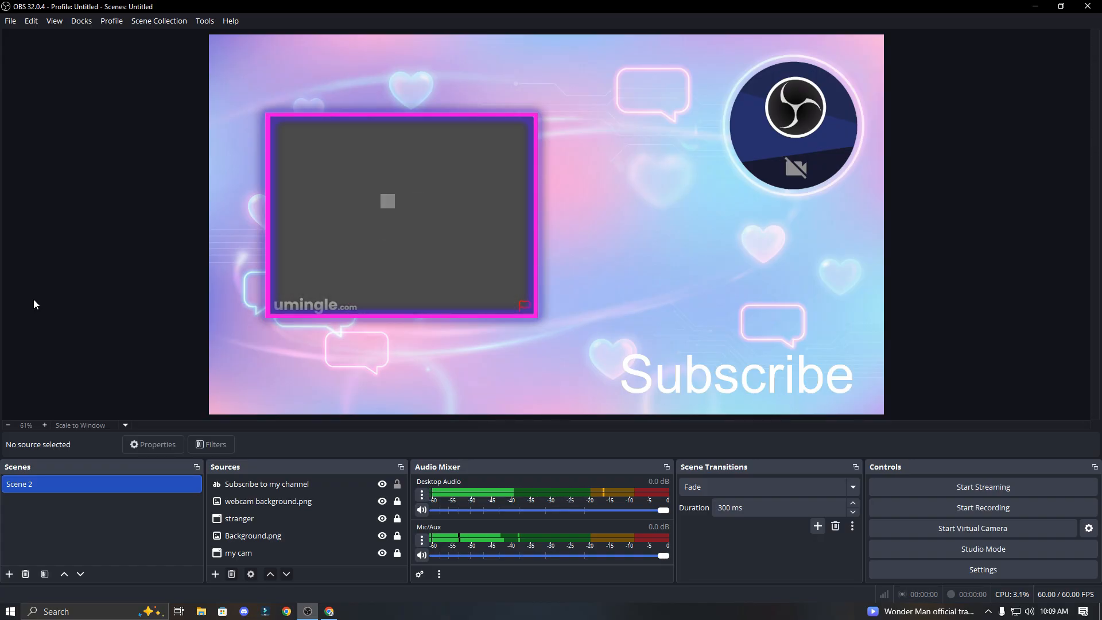
- Minimize the Umingle window to check how the OBS captures react, then restore it and return to OBS
left_click(329, 610)
left_click(1036, 12)
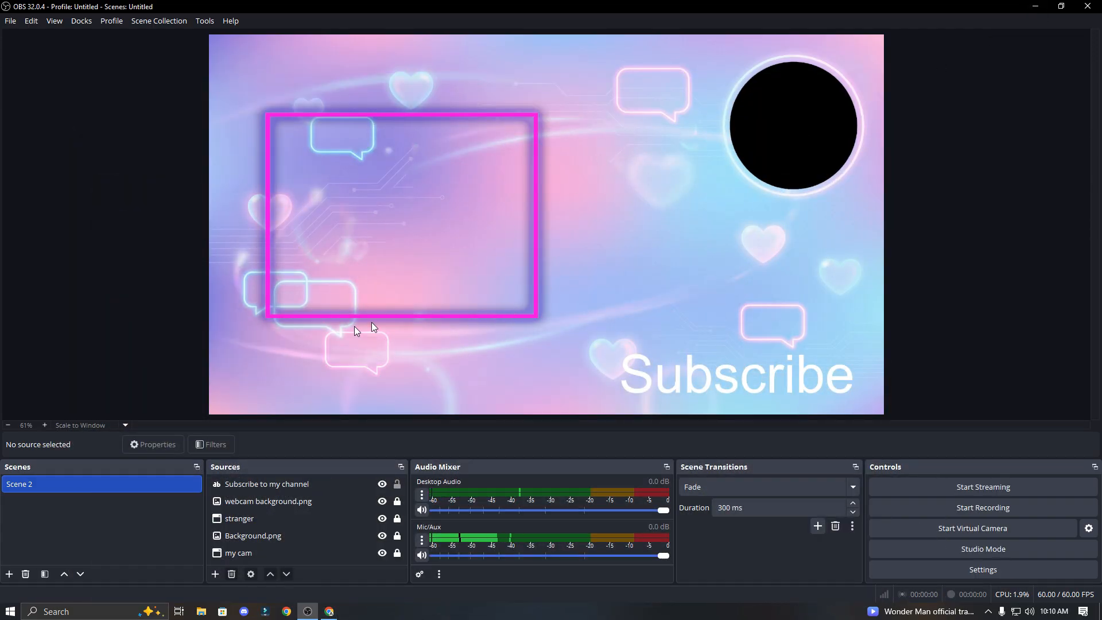
left_click(329, 611)
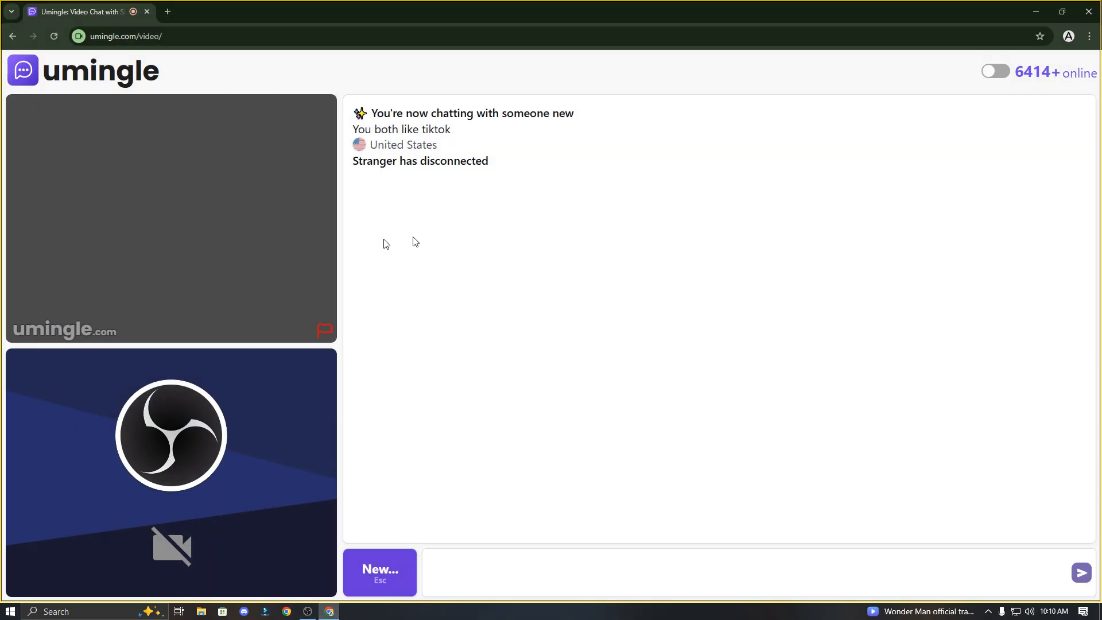
left_click(329, 610)
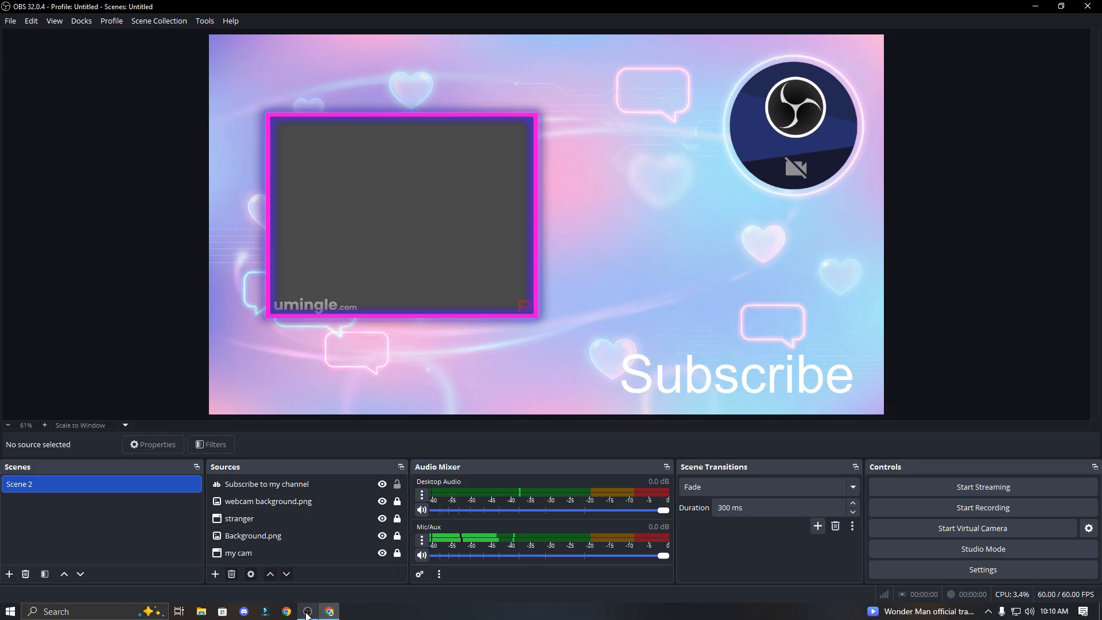
- Open the OBS stream settings and choose YouTube - RTMPS as the streaming service
left_click(982, 568)
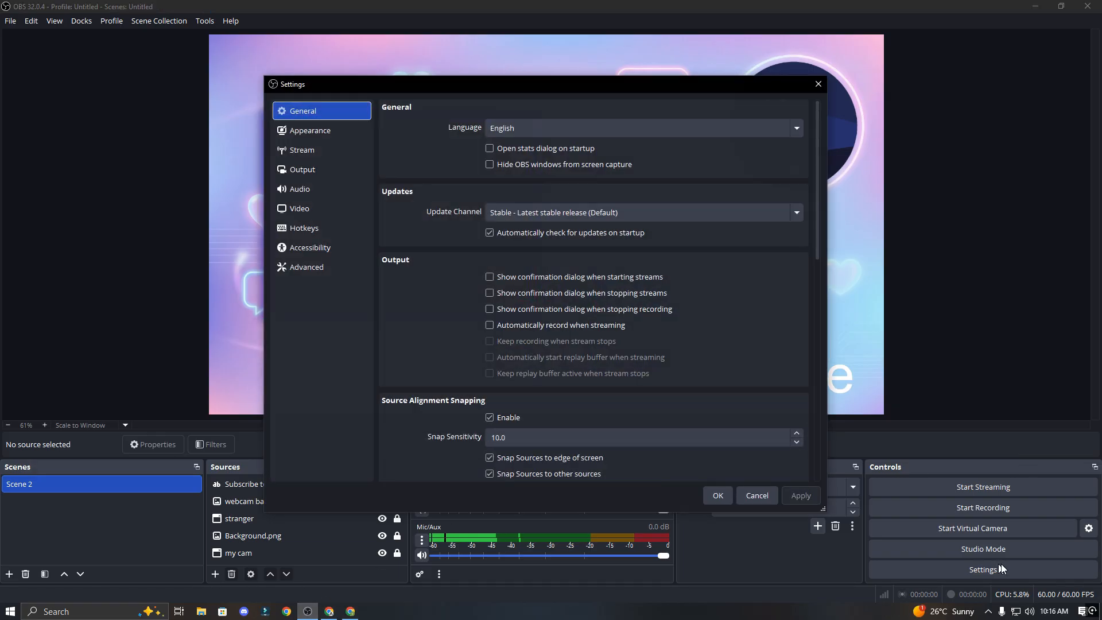
left_click(313, 153)
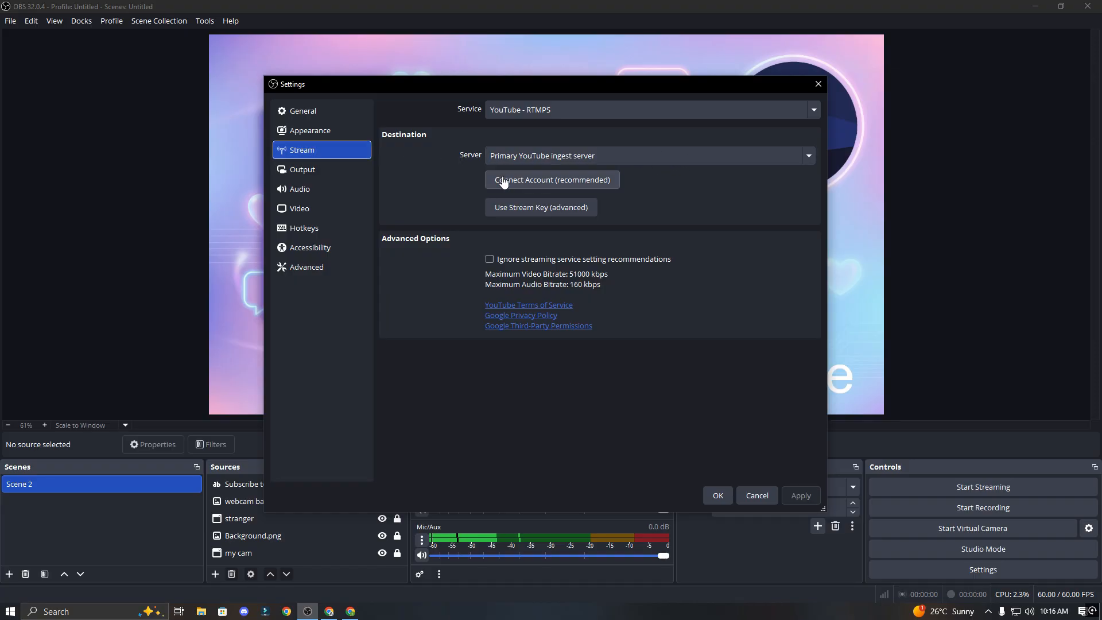
left_click(562, 105)
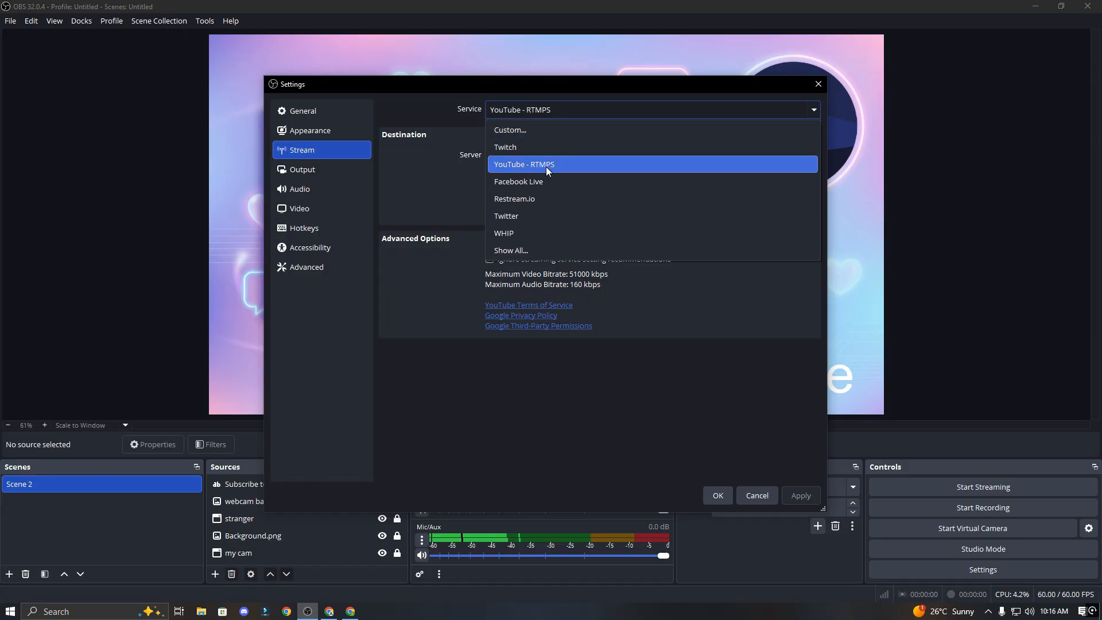
left_click(546, 167)
- Connect the YouTube account by granting OBS Studio access through Google sign-in, close the browser tabs, and apply the stream settings
left_click(593, 184)
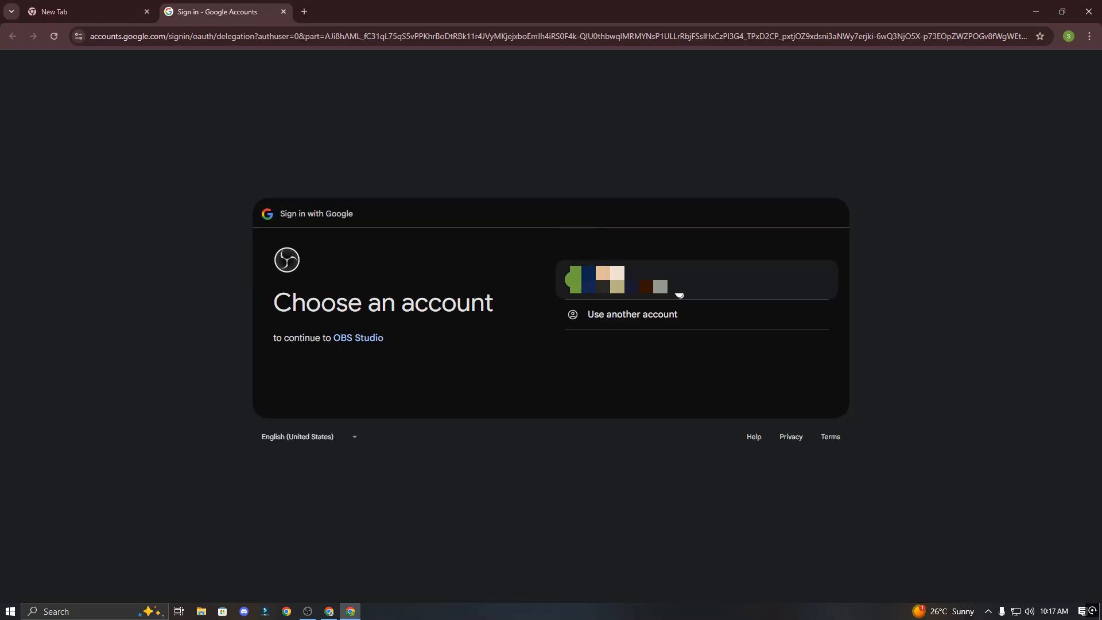
left_click(678, 291)
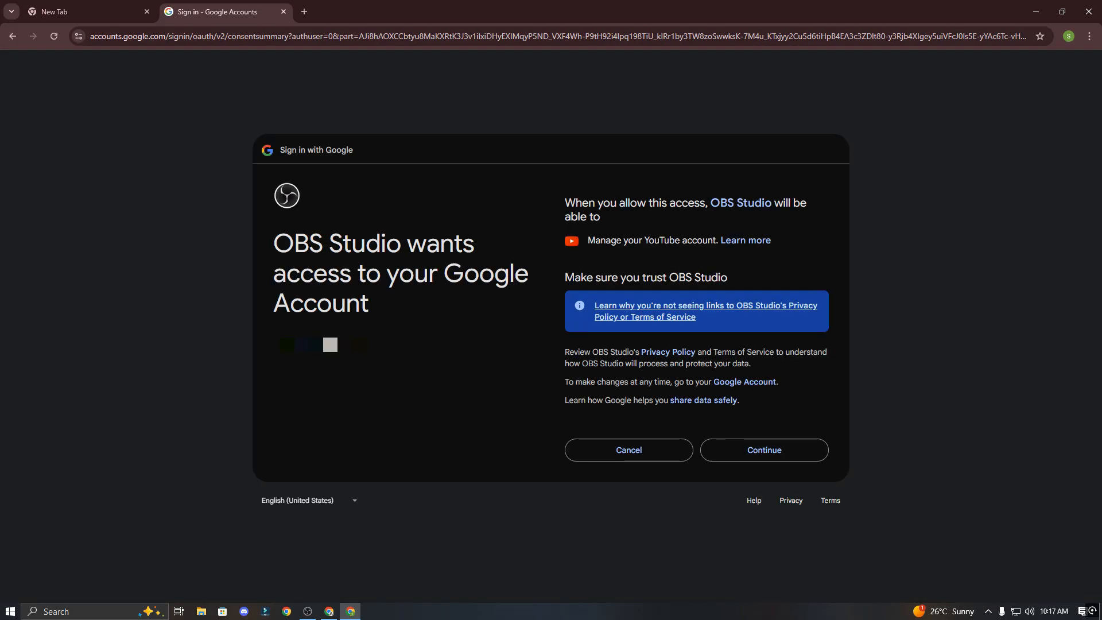
left_click(764, 451)
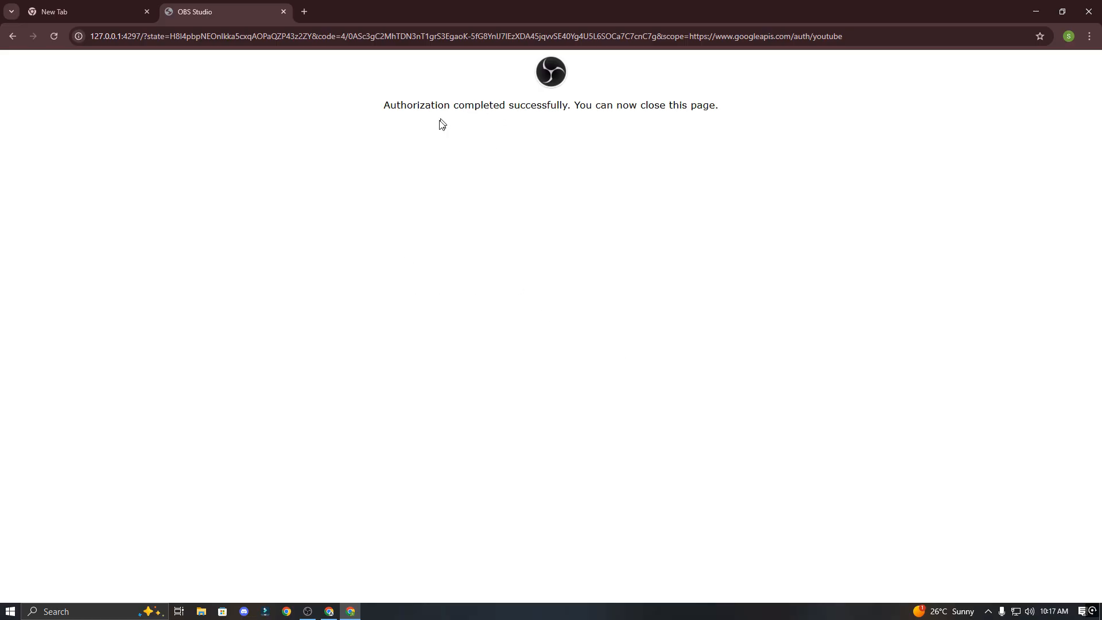
left_click(284, 11)
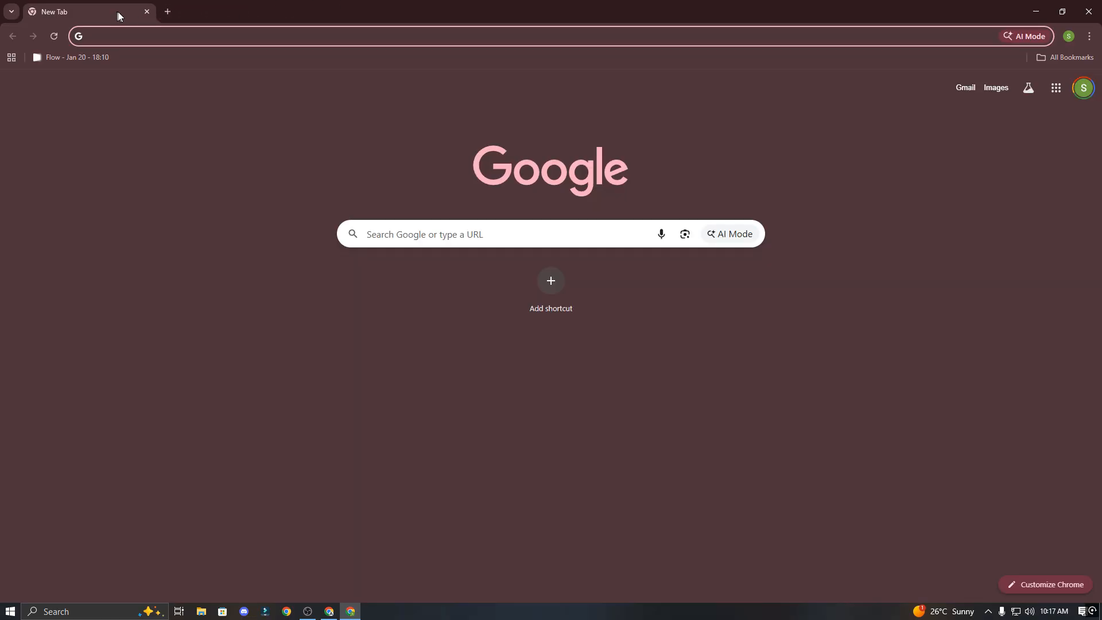
left_click(147, 13)
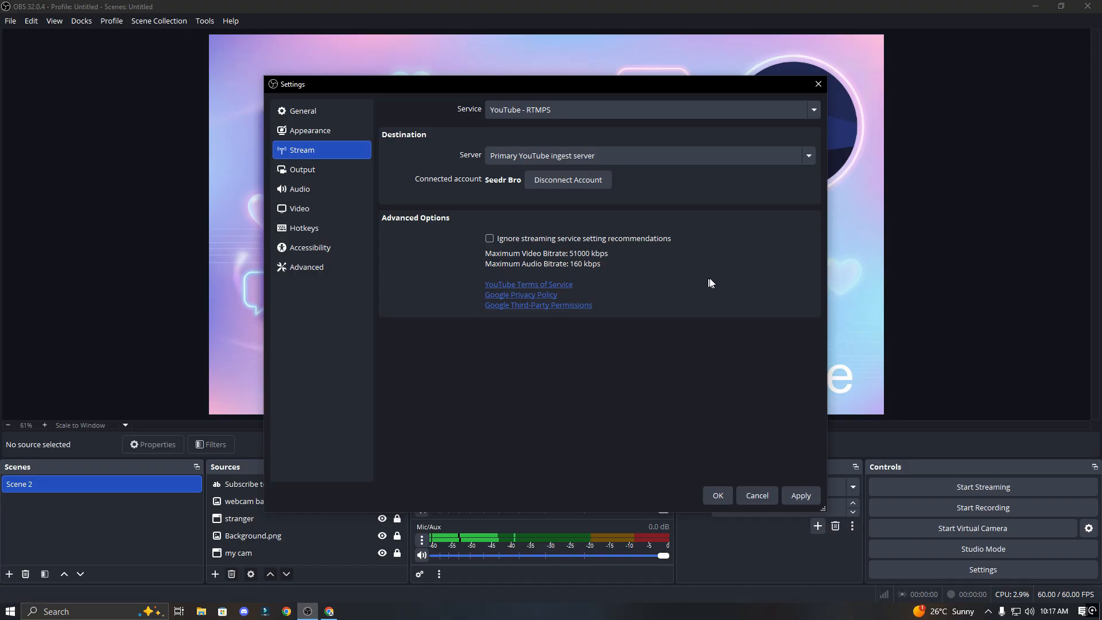
left_click(796, 497)
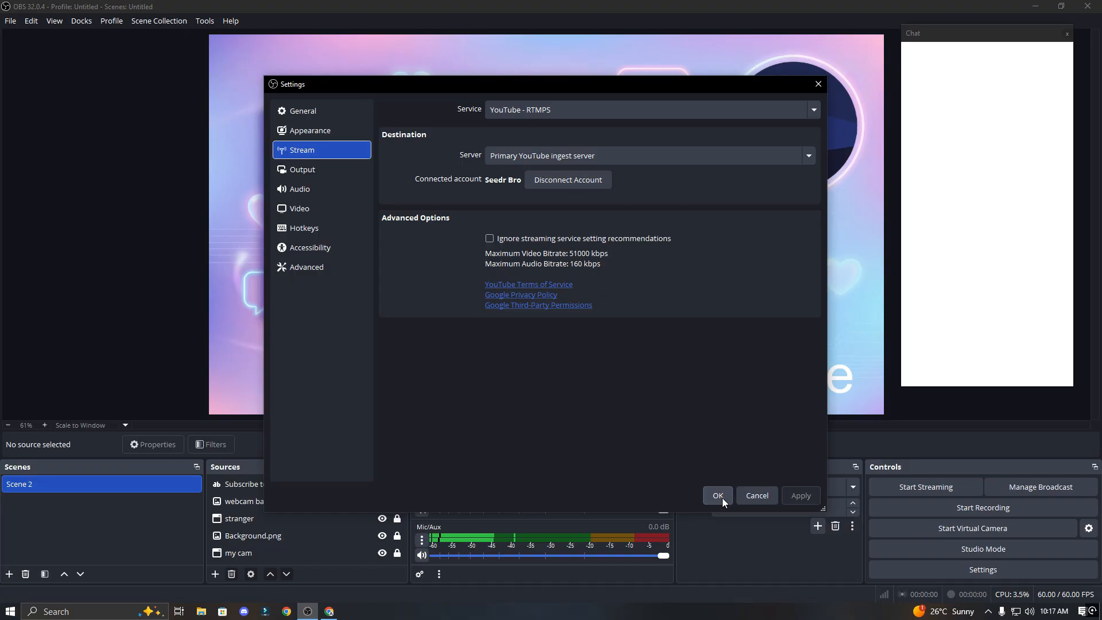
- Close the stream settings and open the YouTube broadcast setup for managing the broadcast
left_click(721, 496)
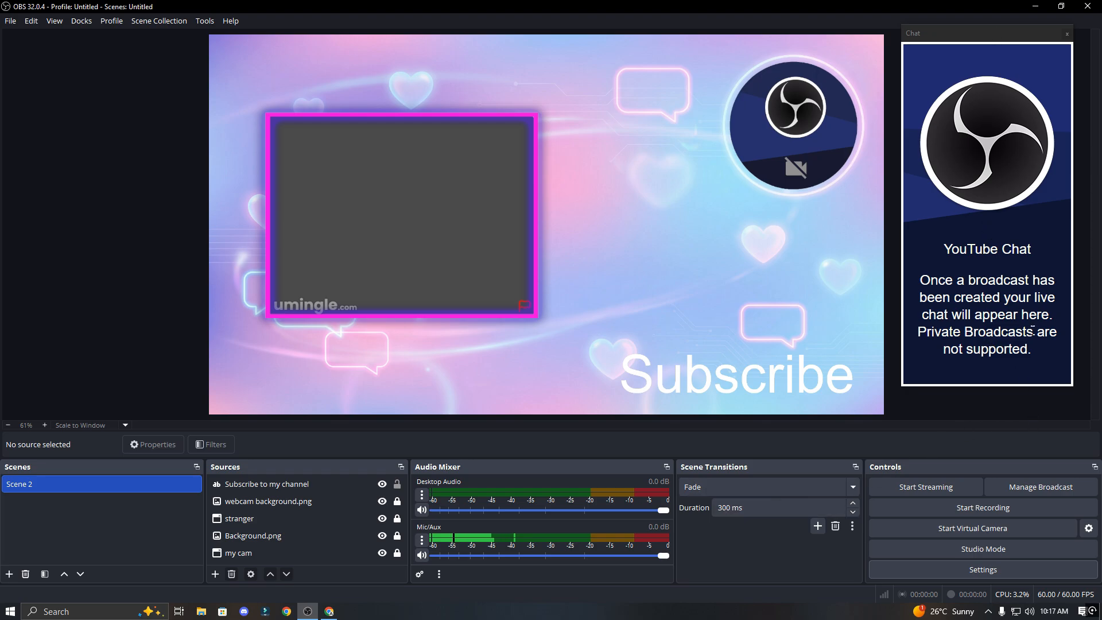
left_click(1026, 491)
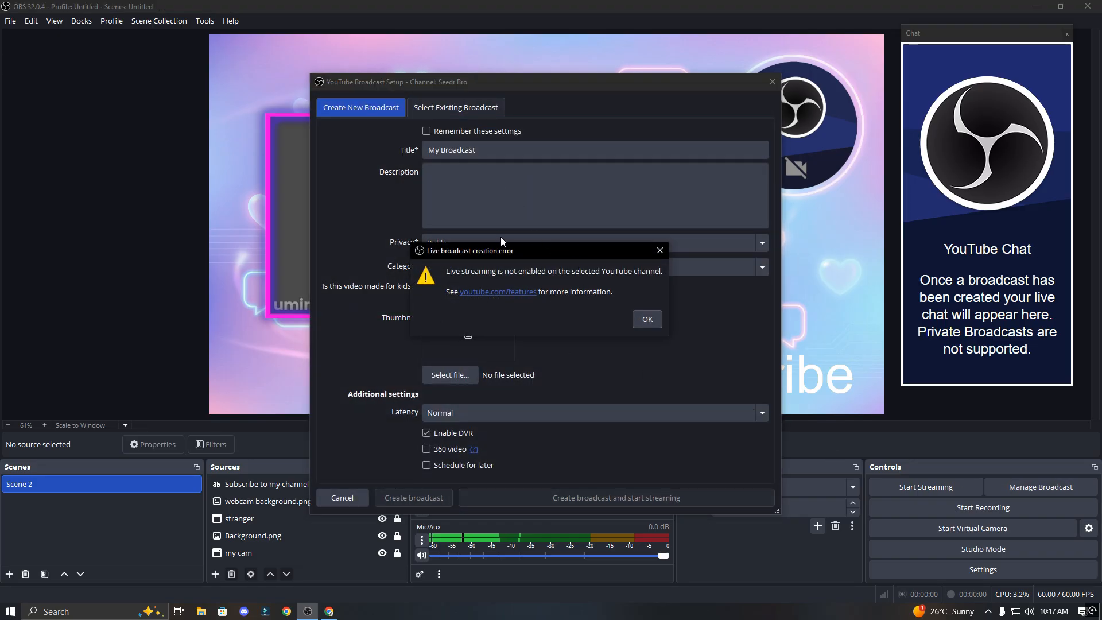
left_click_drag(500, 247, 885, 288)
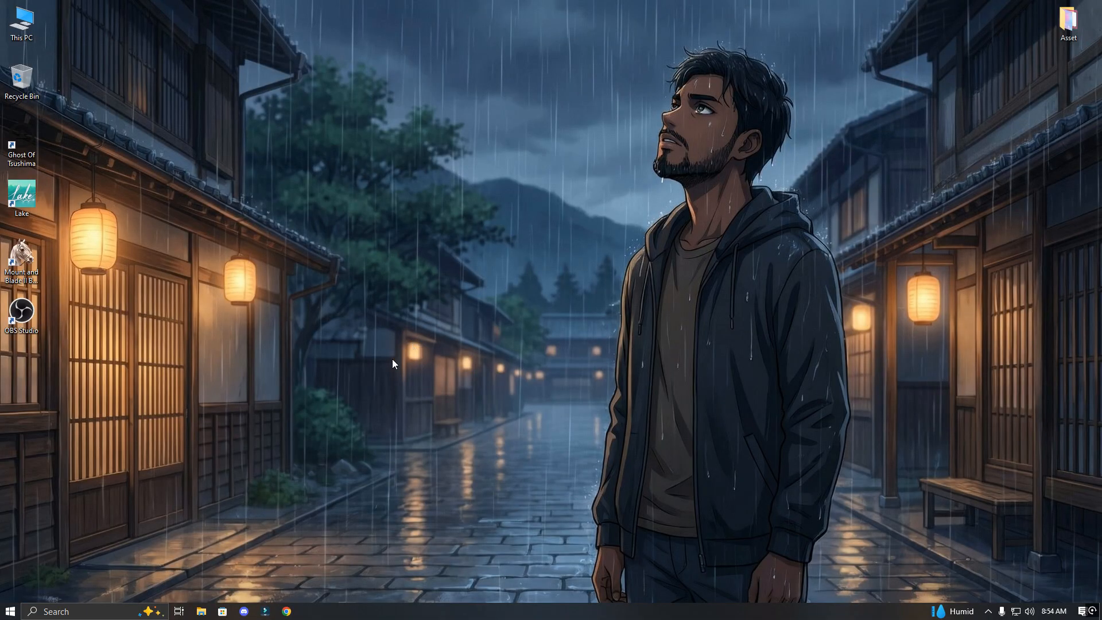
- Open the video chat page of umingle.com in Chrome, minimize the browser, and launch OBS Studio
left_click(289, 610)
type("umingle.com")
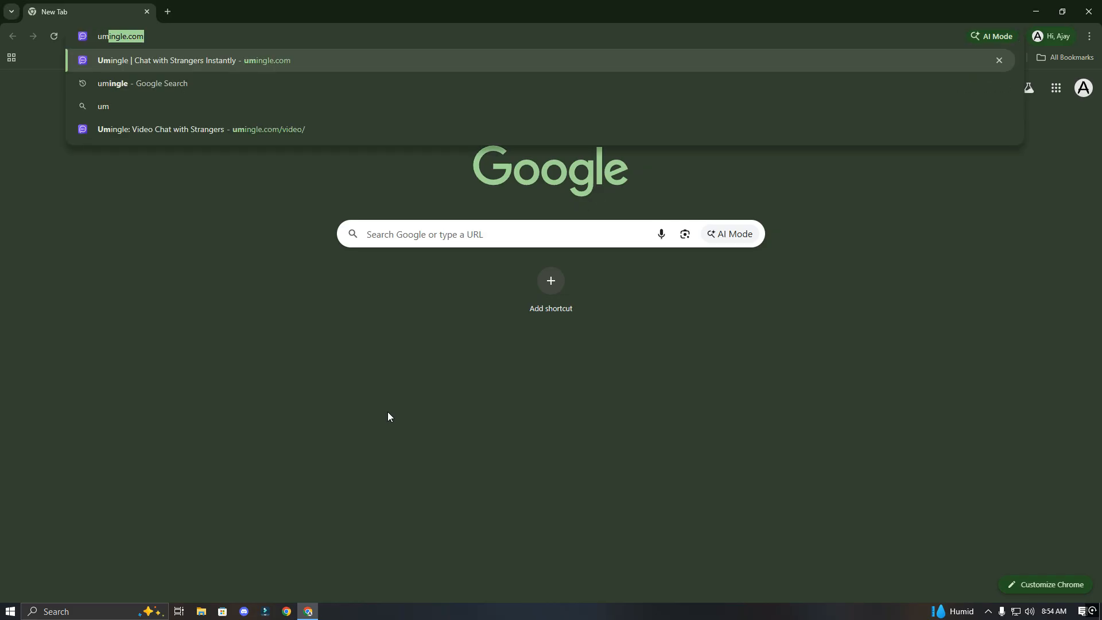
left_click(278, 63)
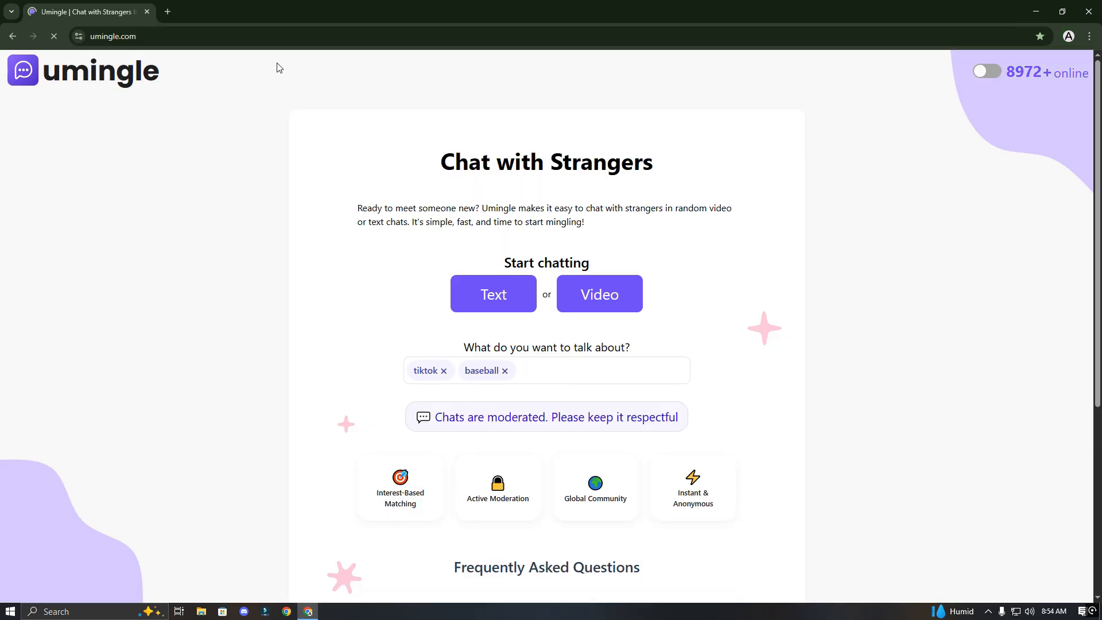
left_click(628, 308)
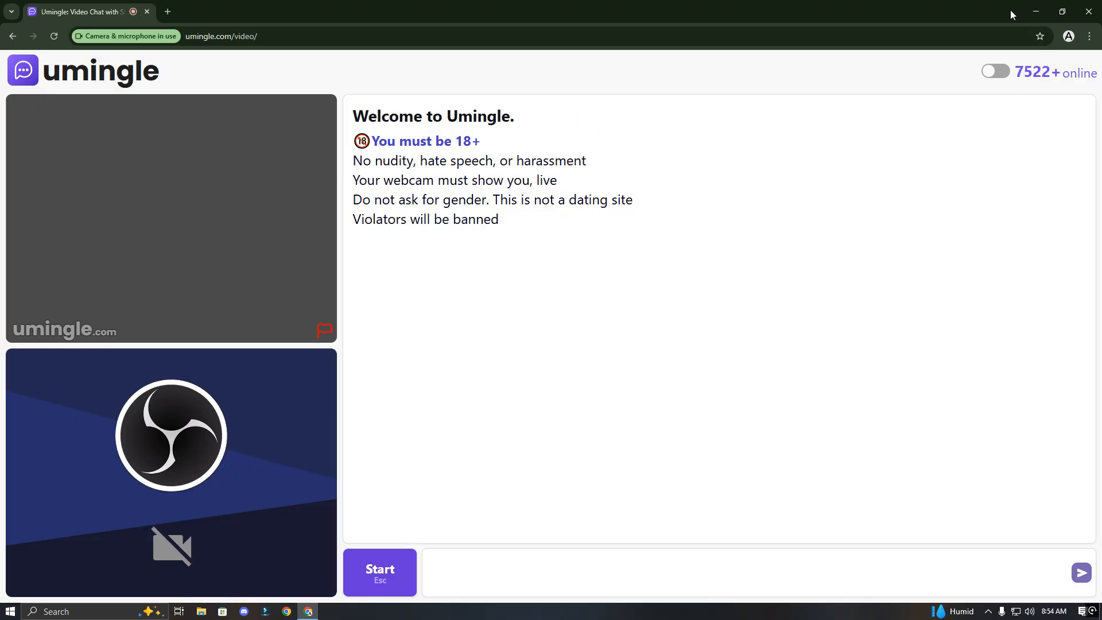
left_click_drag(1010, 15, 1035, 41)
double_click(32, 313)
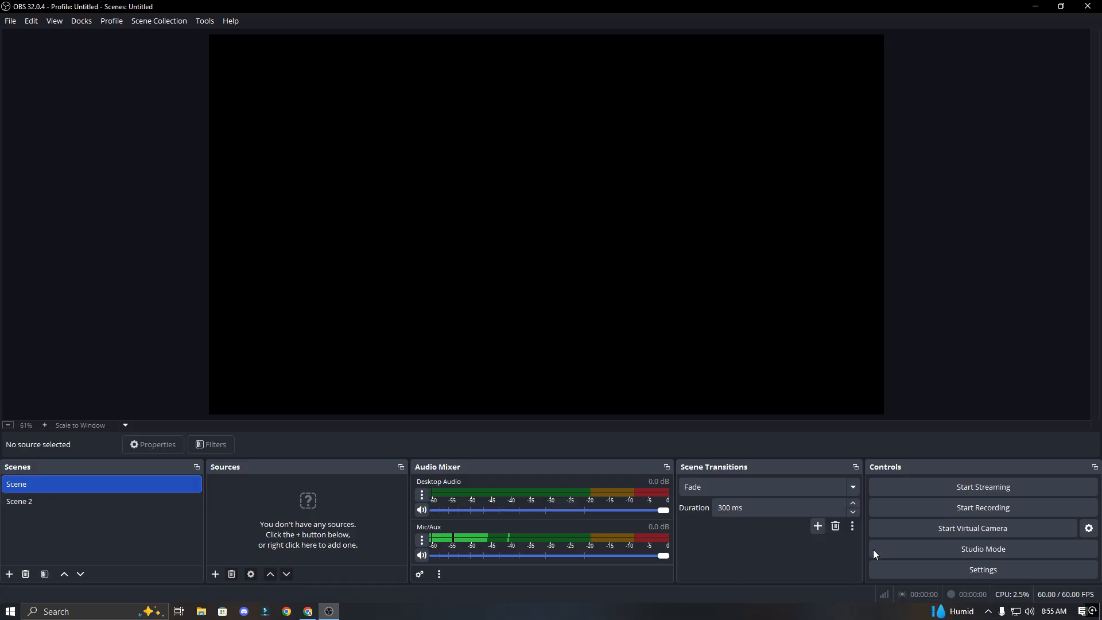
- Set both the base canvas and output resolutions to 1080x1920 in the video settings and apply them
left_click(921, 569)
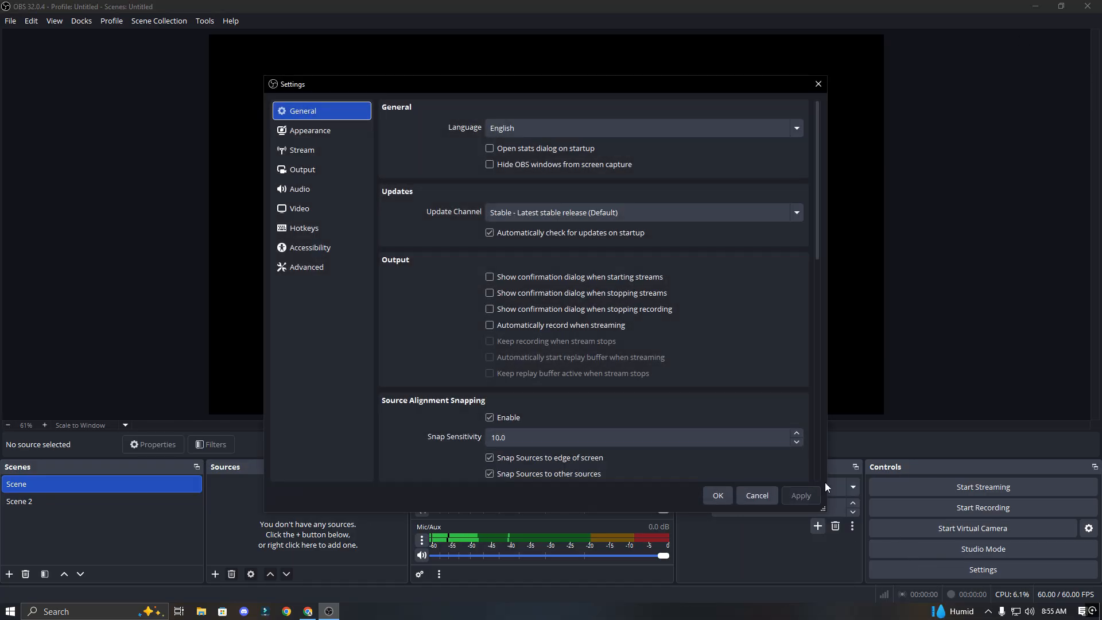
left_click(307, 209)
double_click(579, 132)
type("10")
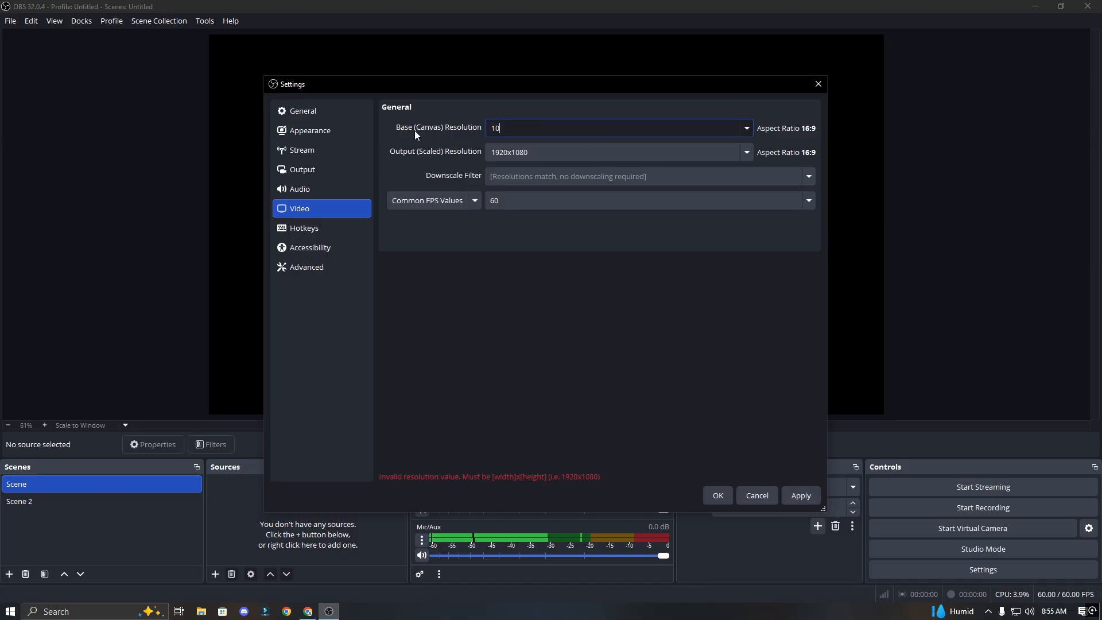
type("80x1920")
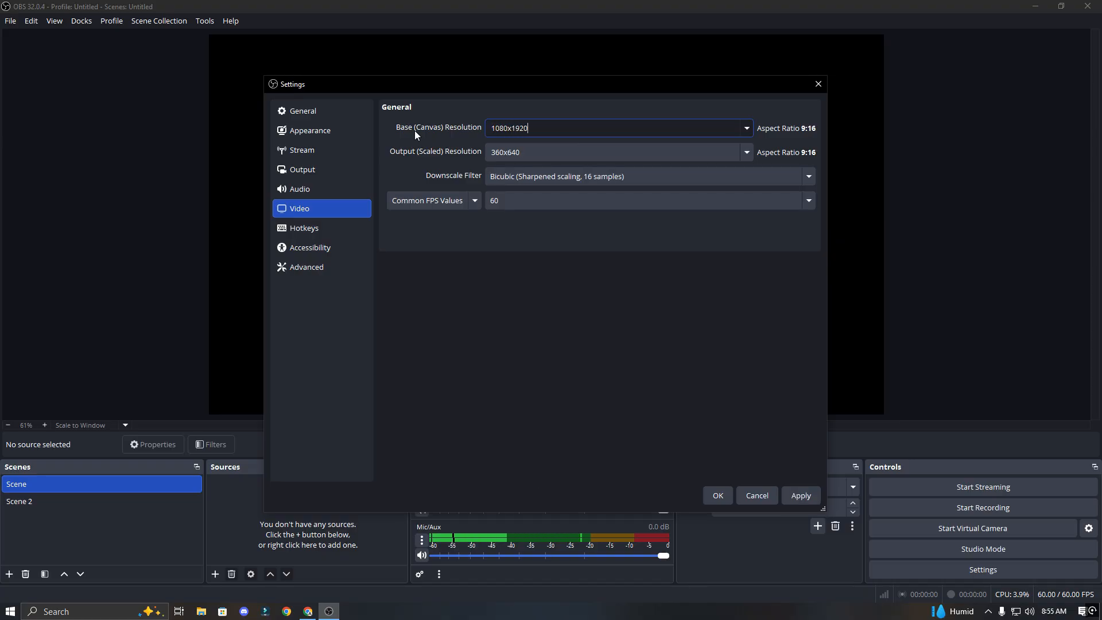
left_click(748, 151)
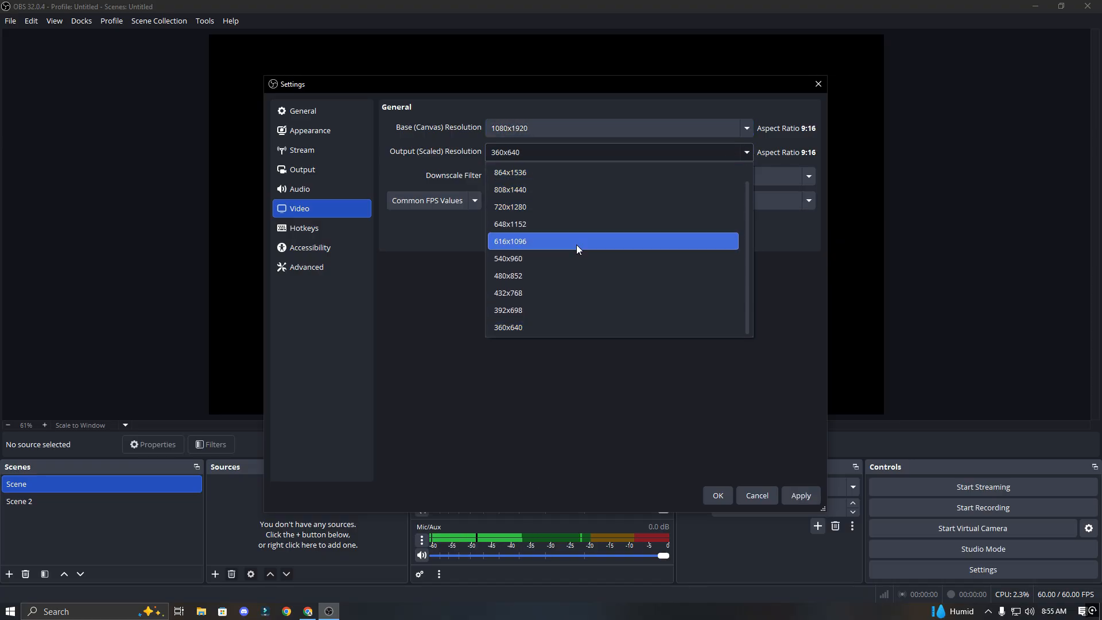
left_click(556, 173)
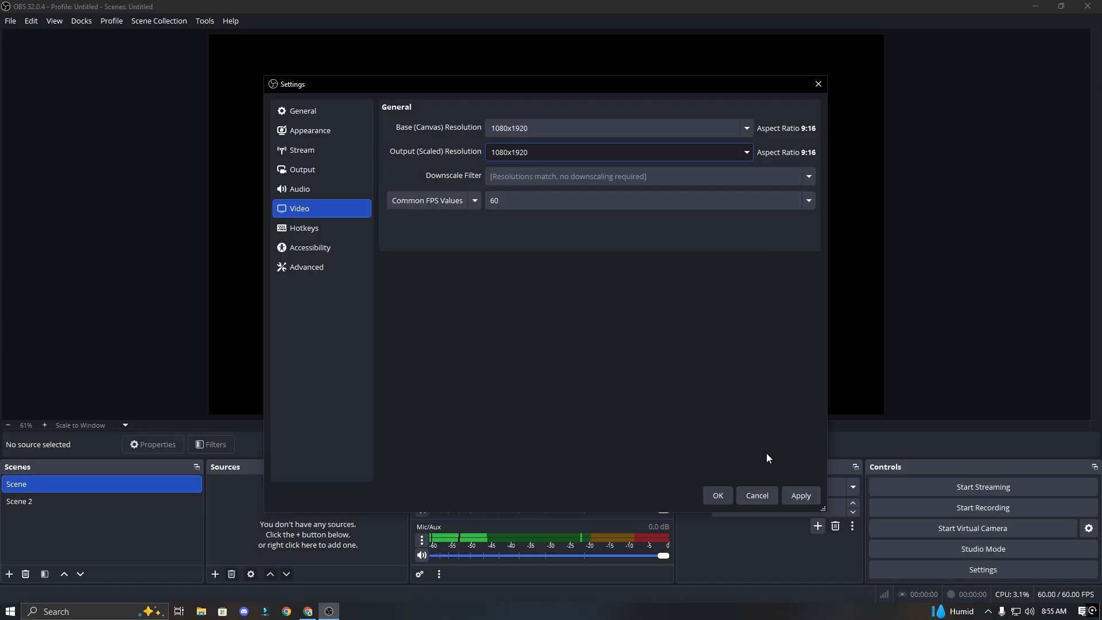
left_click(800, 494)
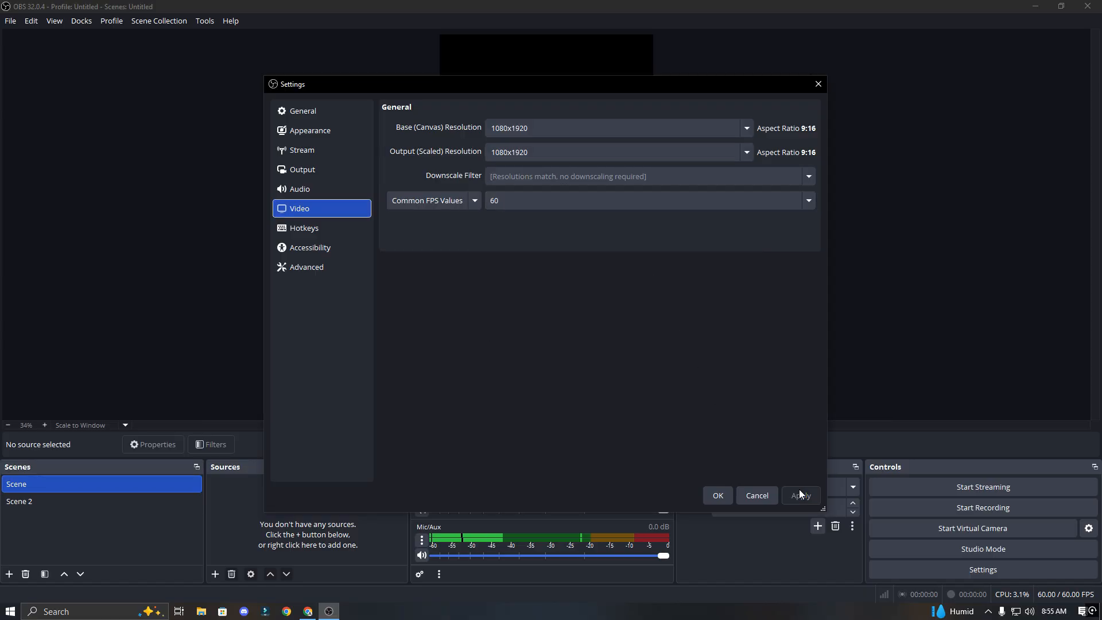
left_click(724, 496)
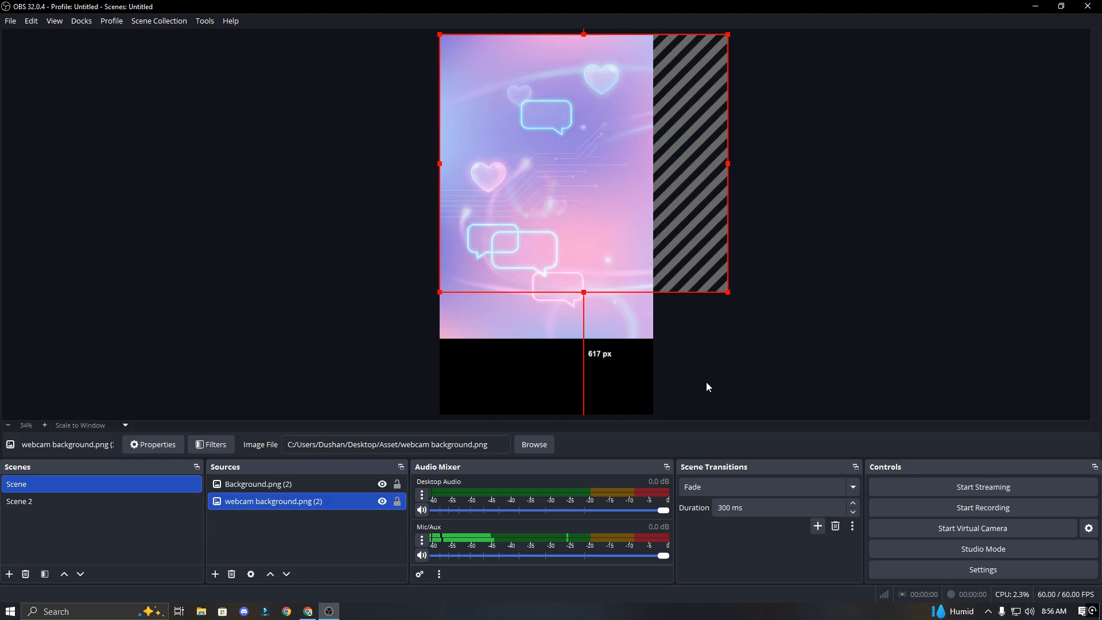
- Enlarge the Background.png image to fill the full height of the vertical canvas and lock it
left_click(594, 328)
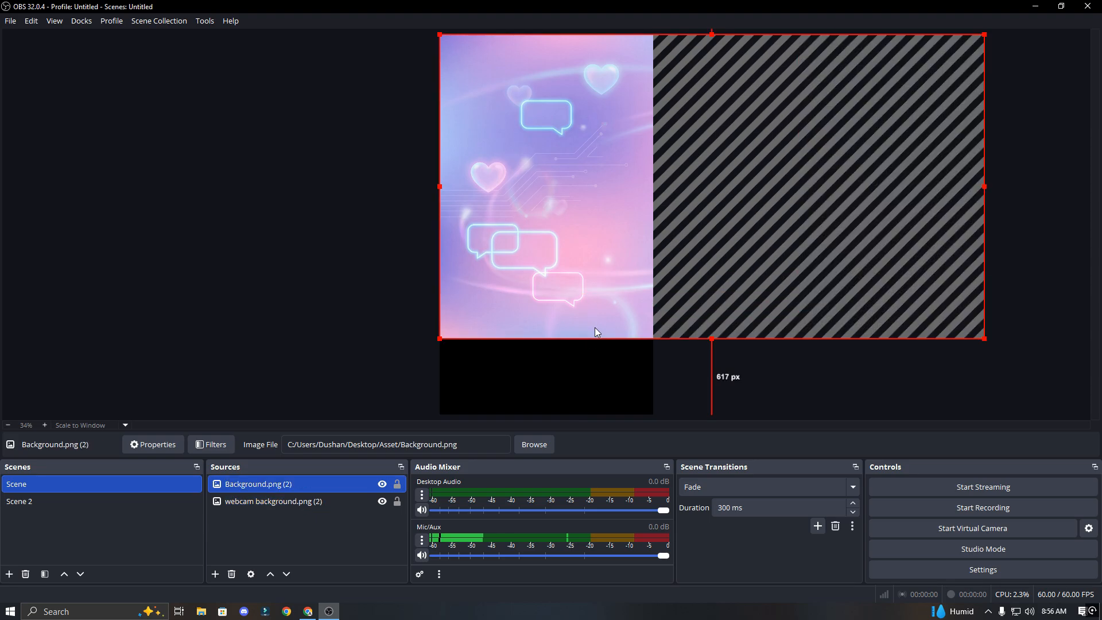
left_click_drag(711, 342, 712, 414)
left_click(336, 295)
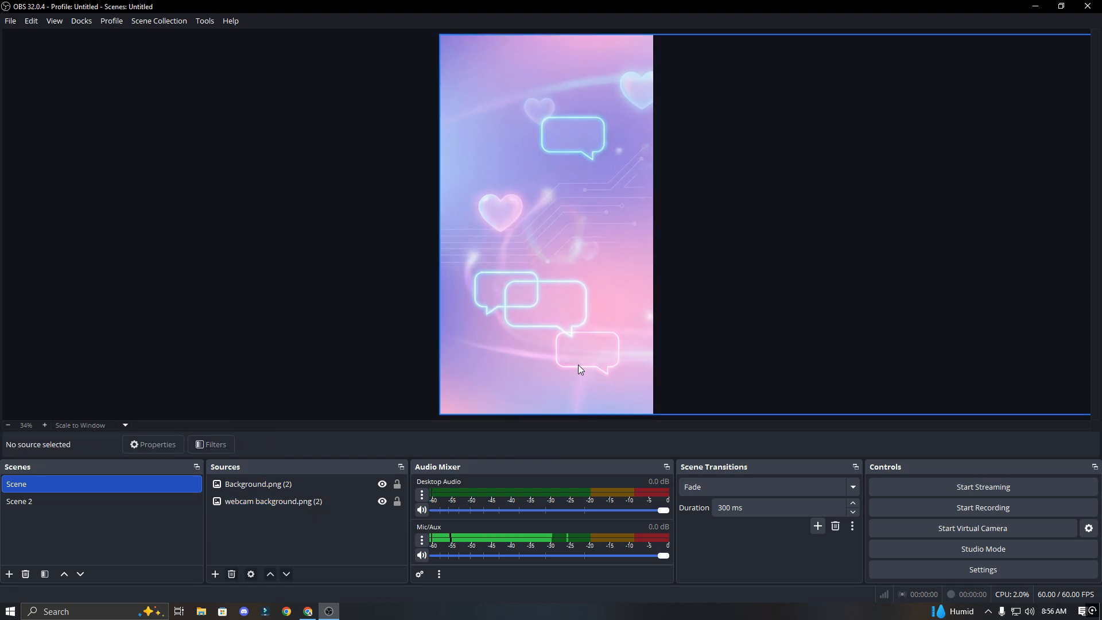
left_click(404, 481)
left_click(397, 485)
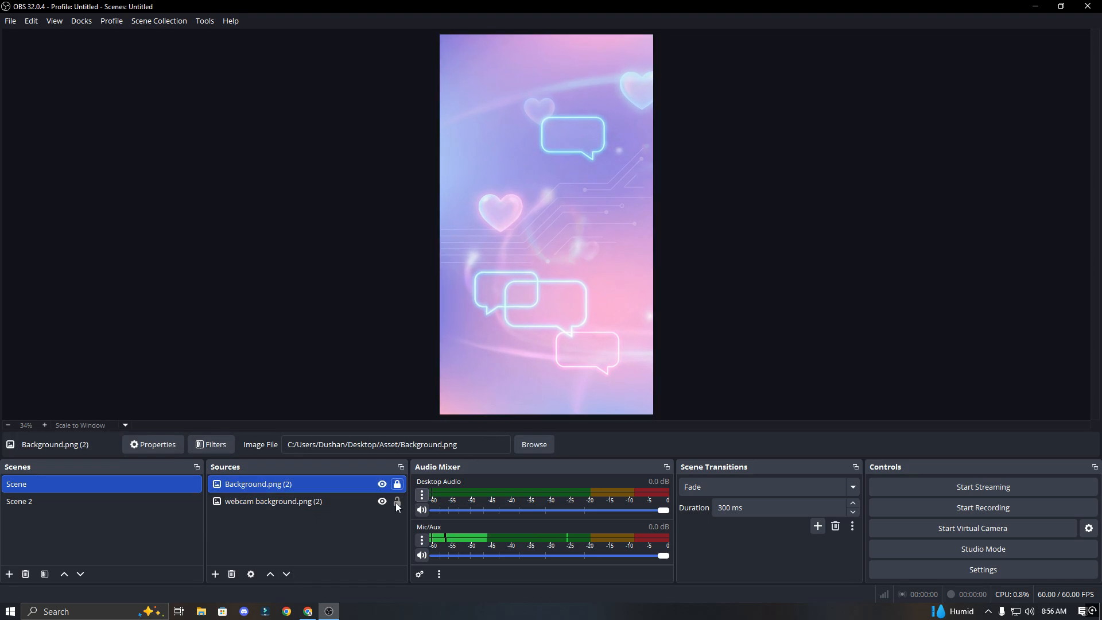
- Place the webcam background image above Background.png in the source order and fit its pink frame to the canvas width in the upper half
left_click(321, 500)
left_click_drag(312, 501, 312, 476)
left_click_drag(718, 51, 565, 61)
left_click(874, 240)
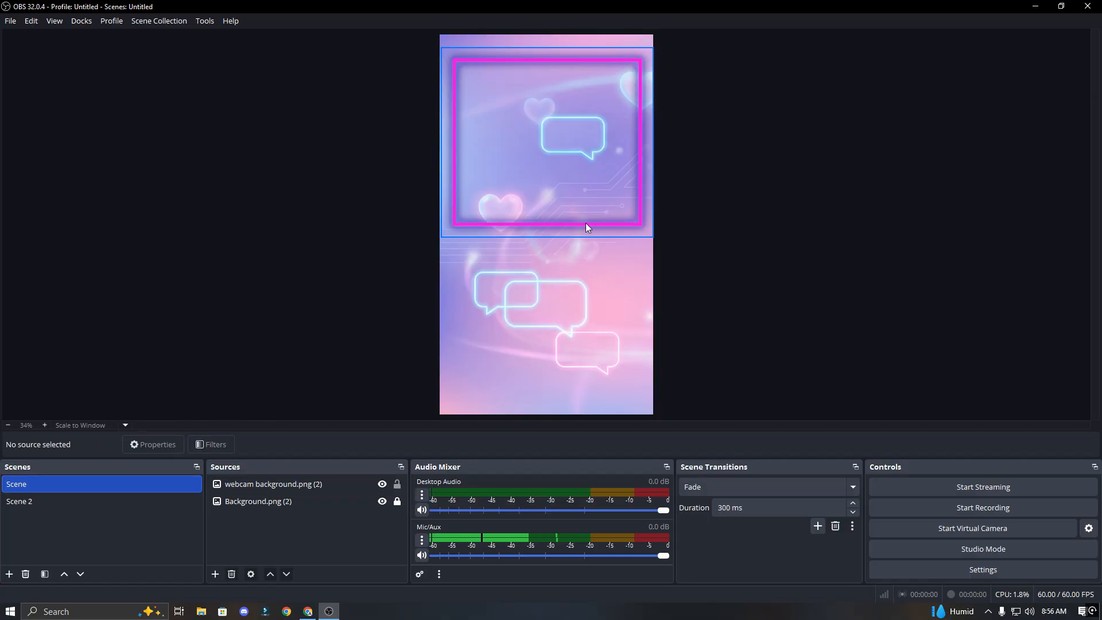
left_click(584, 225)
left_click(270, 560)
- Add a window capture source named Stranger1 that captures the Umingle video chat window in Chrome
left_click(215, 573)
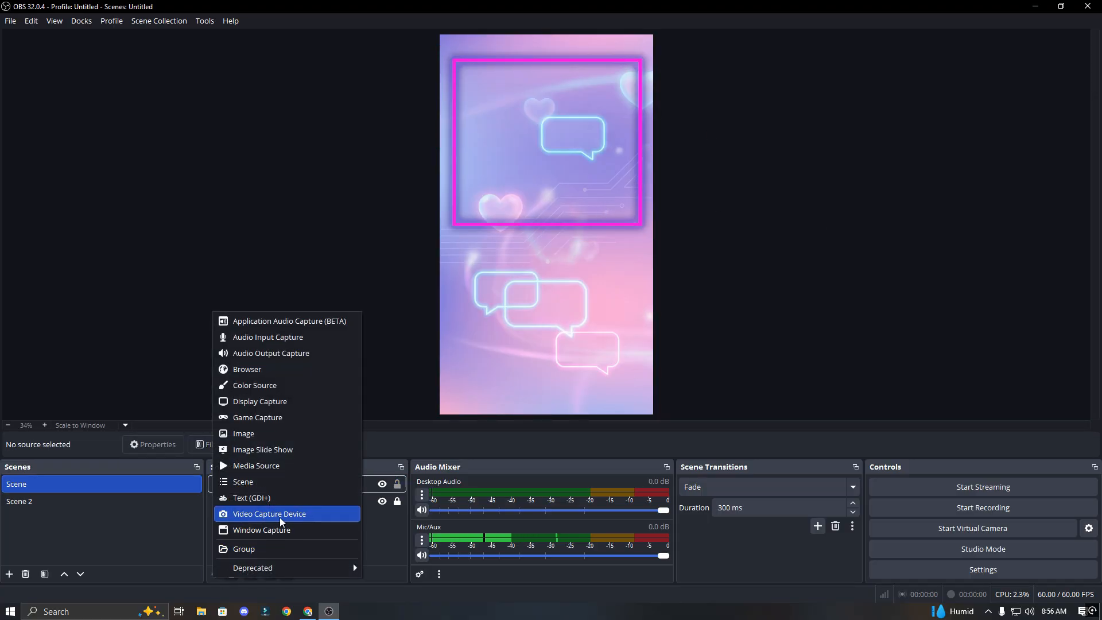
left_click(274, 531)
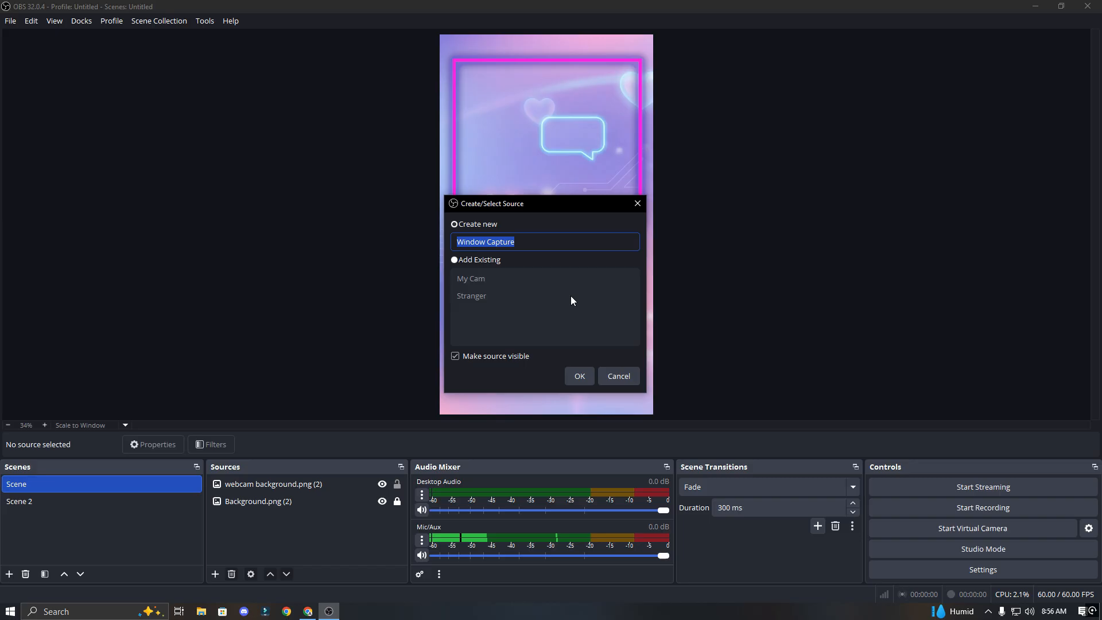
type("Stra")
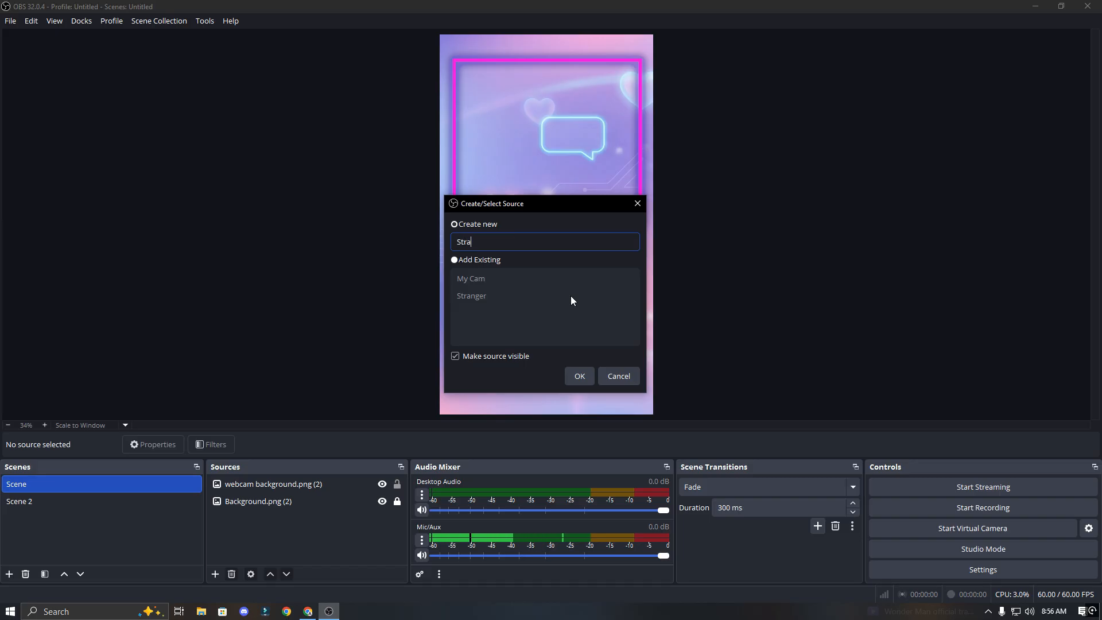
type("nger")
left_click(580, 375)
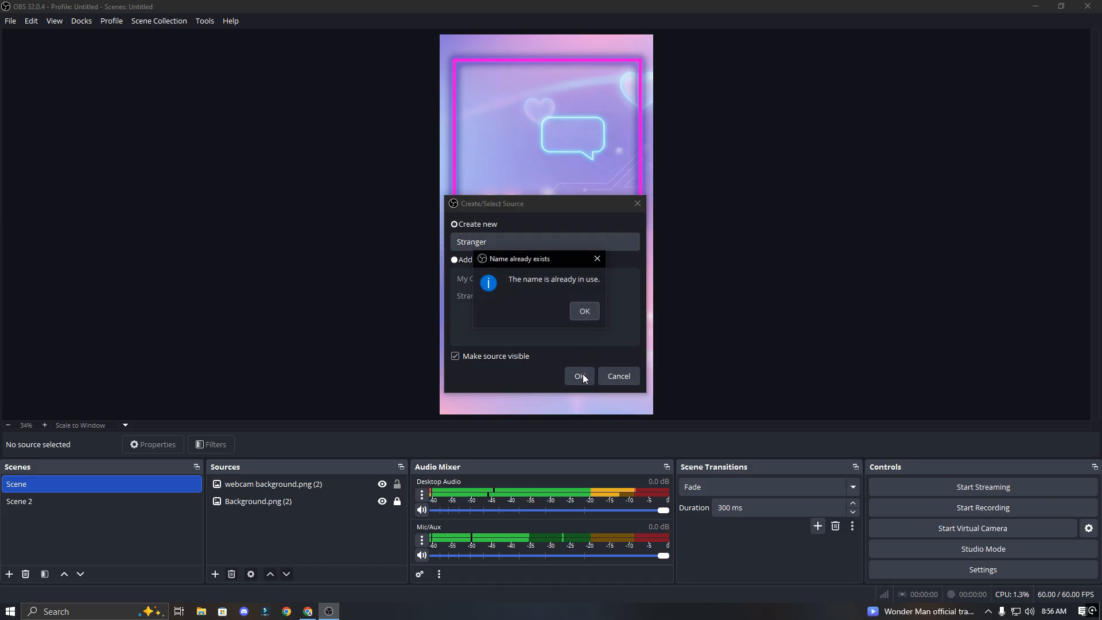
left_click(584, 311)
left_click(513, 245)
type("1")
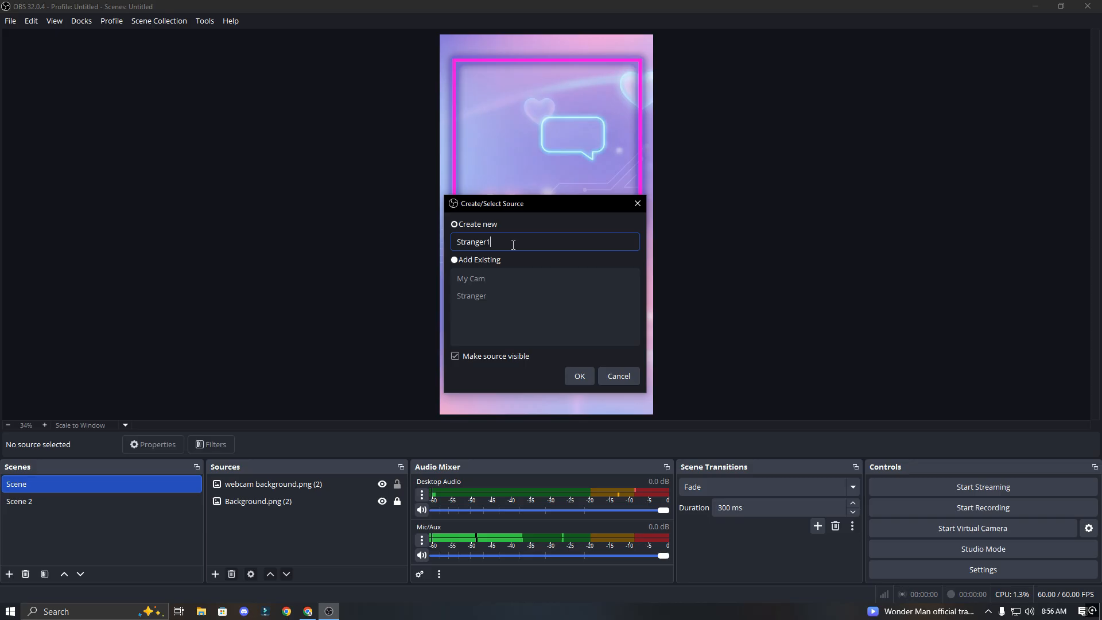
left_click(579, 376)
left_click(545, 308)
left_click(534, 344)
key("Return")
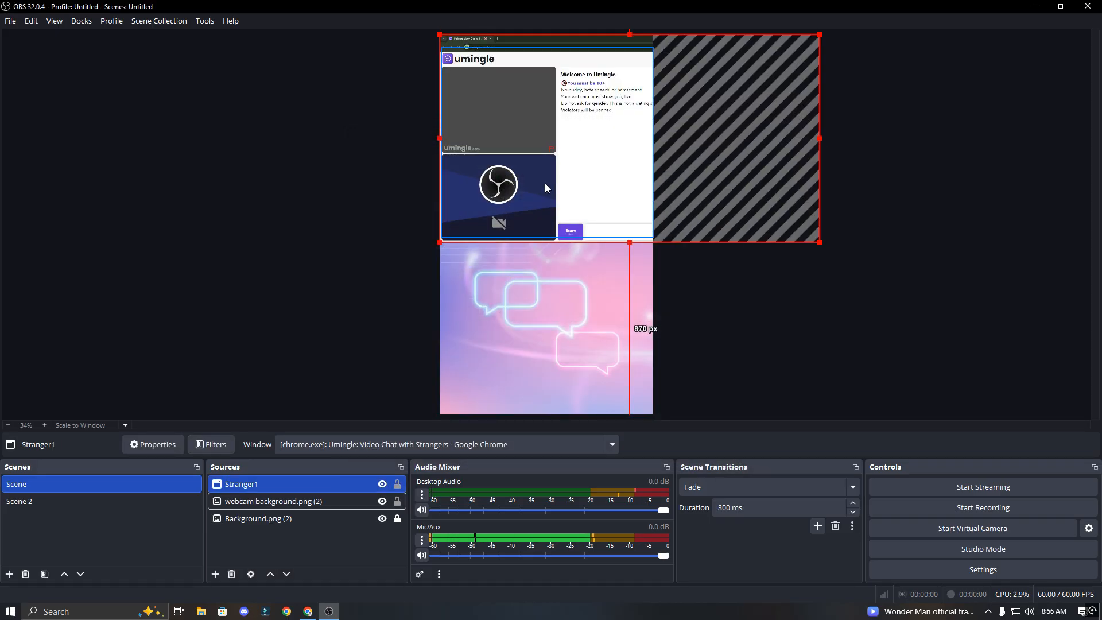
- Crop the Stranger1 capture to only the stranger's video area of the Umingle page
mouse_move(441, 140)
left_mouse_down()
mouse_move(447, 147)
mouse_move(441, 138)
left_mouse_up()
key("ctrl+z")
left_click_drag(819, 138, 555, 160)
left_click_drag(500, 242, 500, 152)
left_click_drag(499, 34, 501, 62)
- Move the cropped Stranger1 capture into the pink frame and enlarge it, centred horizontally on the canvas
left_click_drag(522, 138, 544, 167)
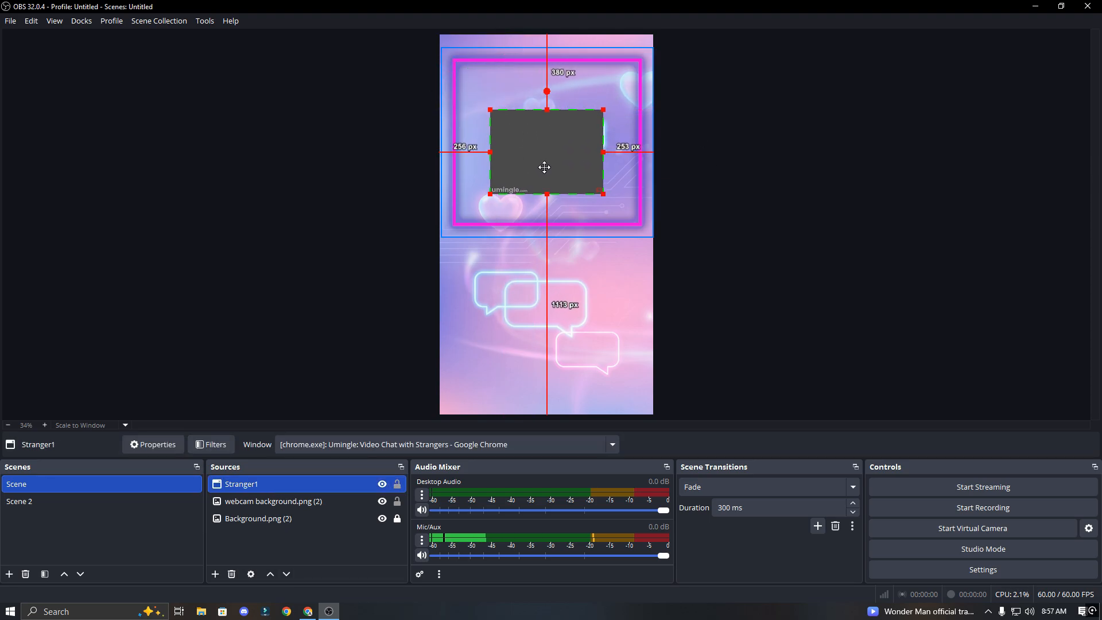
left_click_drag(549, 108, 565, 74)
left_click_drag(563, 128, 539, 124)
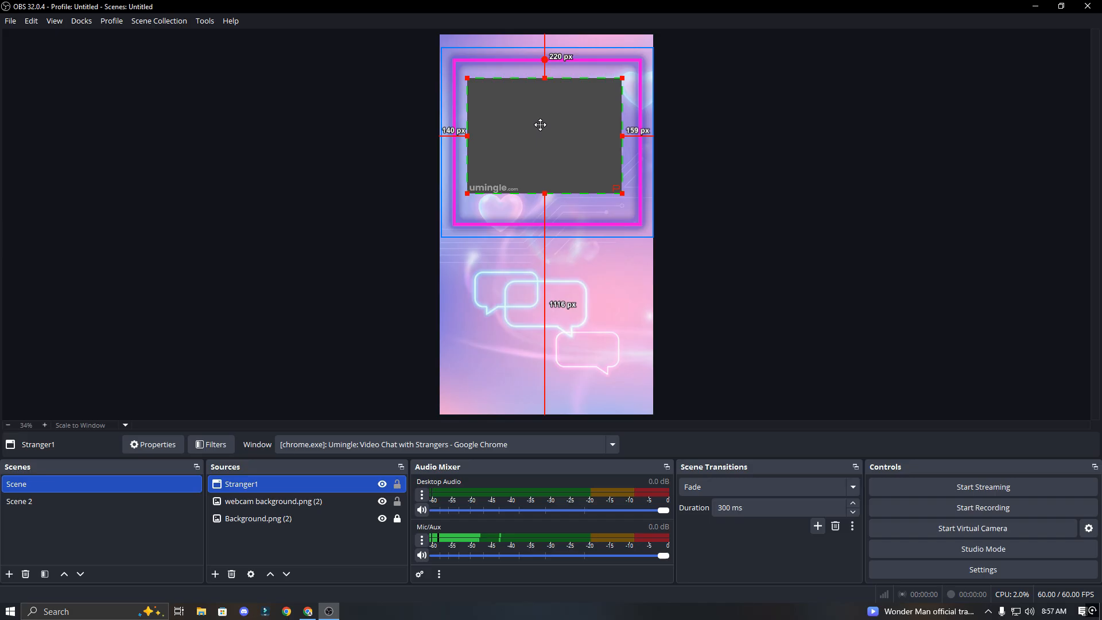
left_click_drag(545, 193, 550, 182)
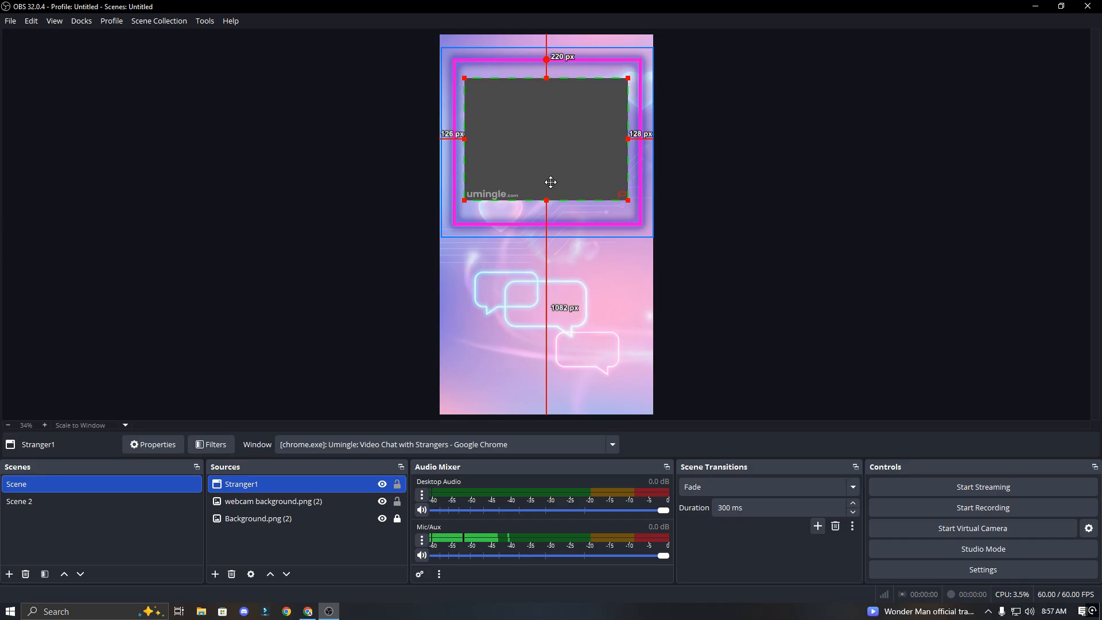
left_click(807, 191)
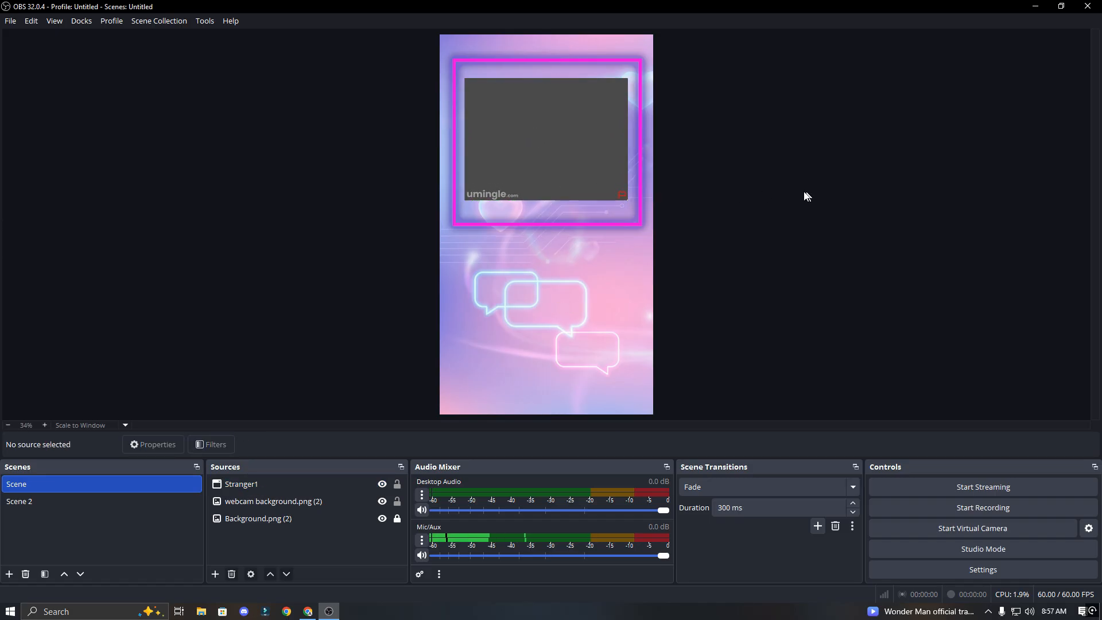
- Select the webcam background frame and move it above Stranger1 in the source order
left_click(557, 225)
left_click(548, 239)
left_click(548, 227)
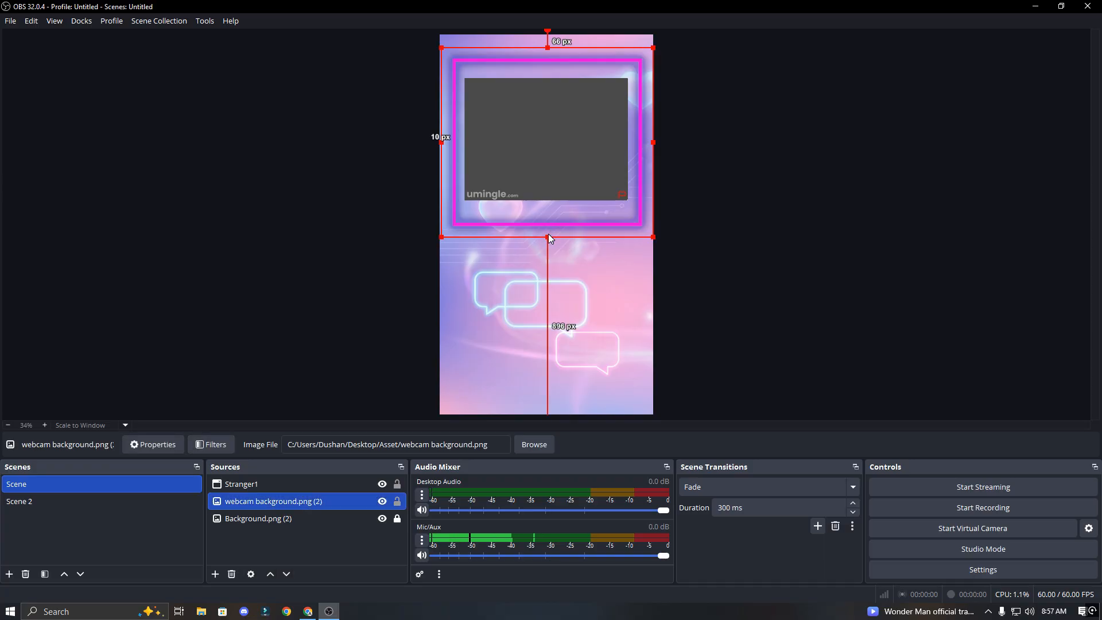
left_click_drag(285, 503, 285, 483)
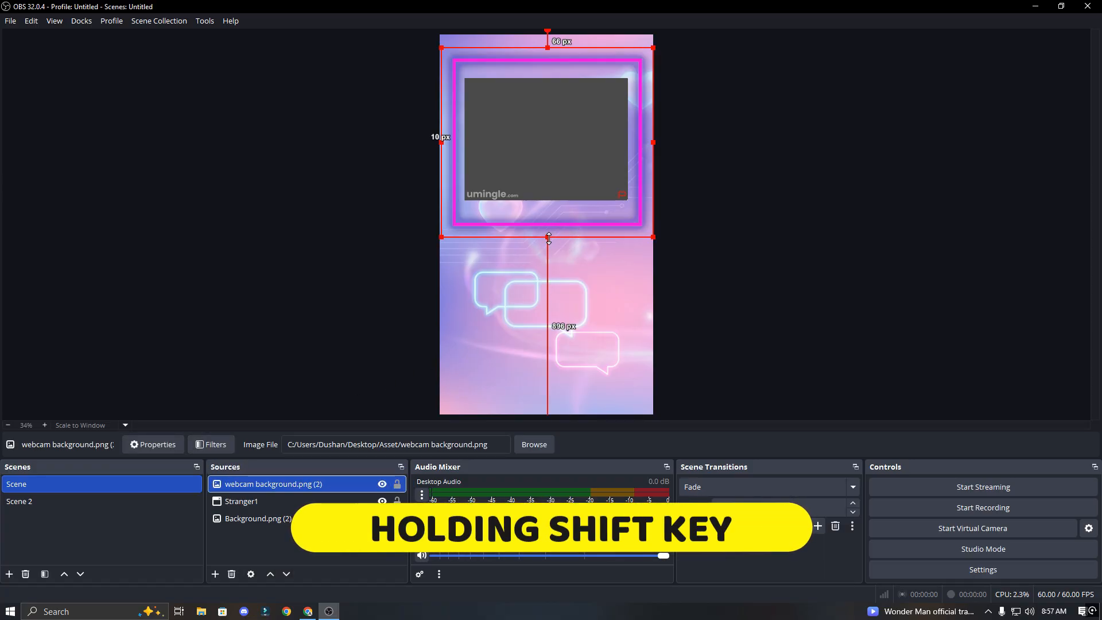
- Resize the pink frame freely on all four sides so it fits tightly around the stranger video
left_click_drag(550, 236, 552, 211)
left_click_drag(548, 48, 547, 68)
left_click_drag(649, 139, 641, 139)
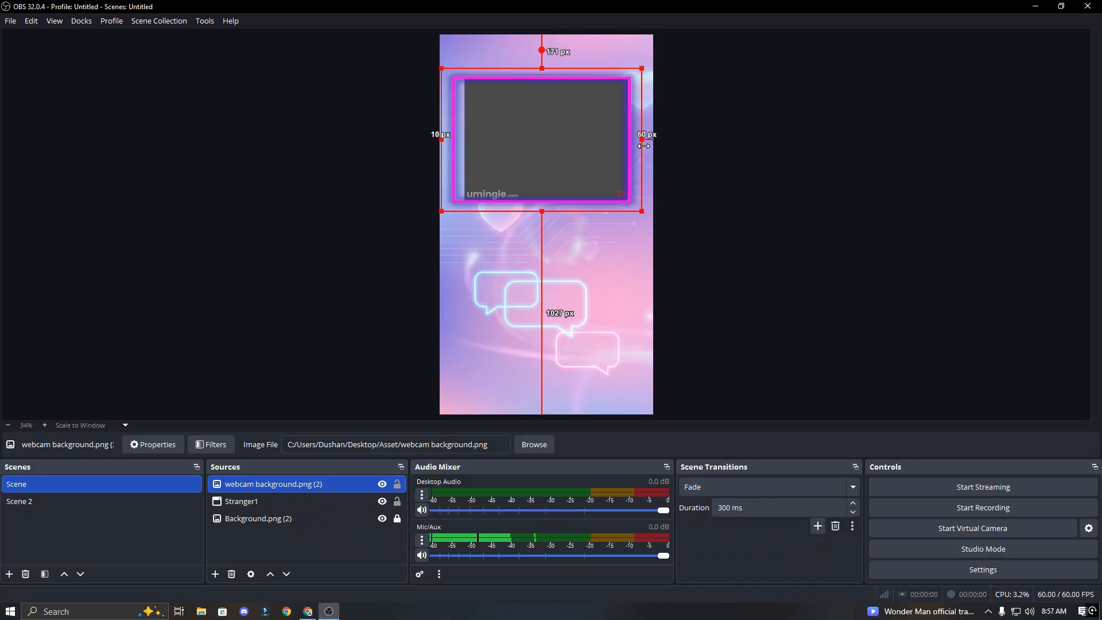
left_click_drag(439, 139, 454, 144)
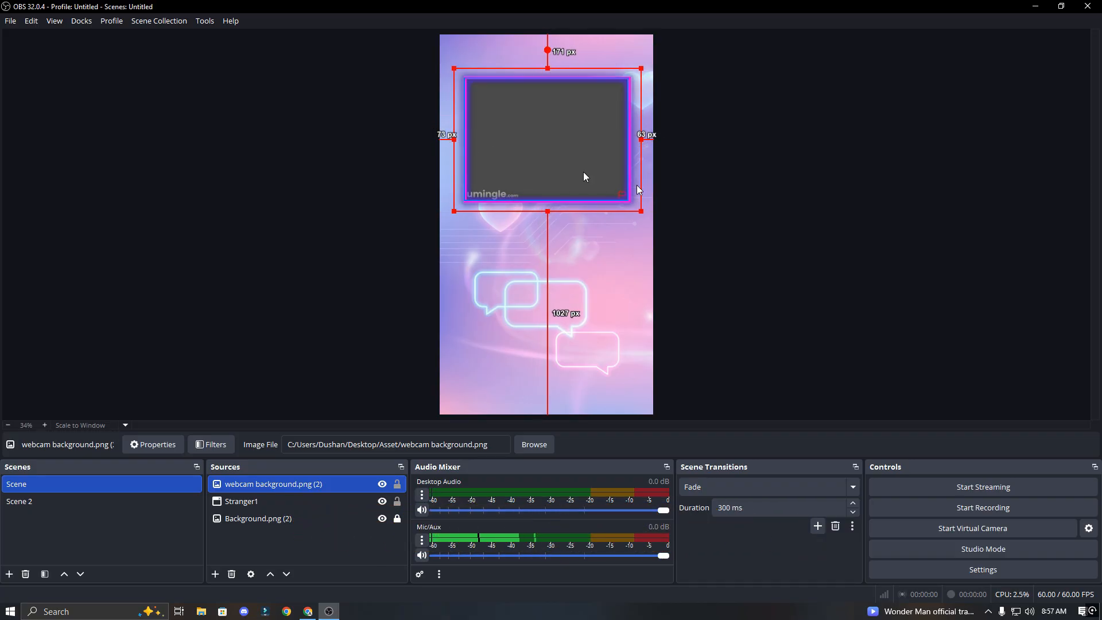
left_click(805, 203)
- Copy the webcam background frame source and paste it as a duplicate in the scene
left_click(287, 486)
right_click(287, 487)
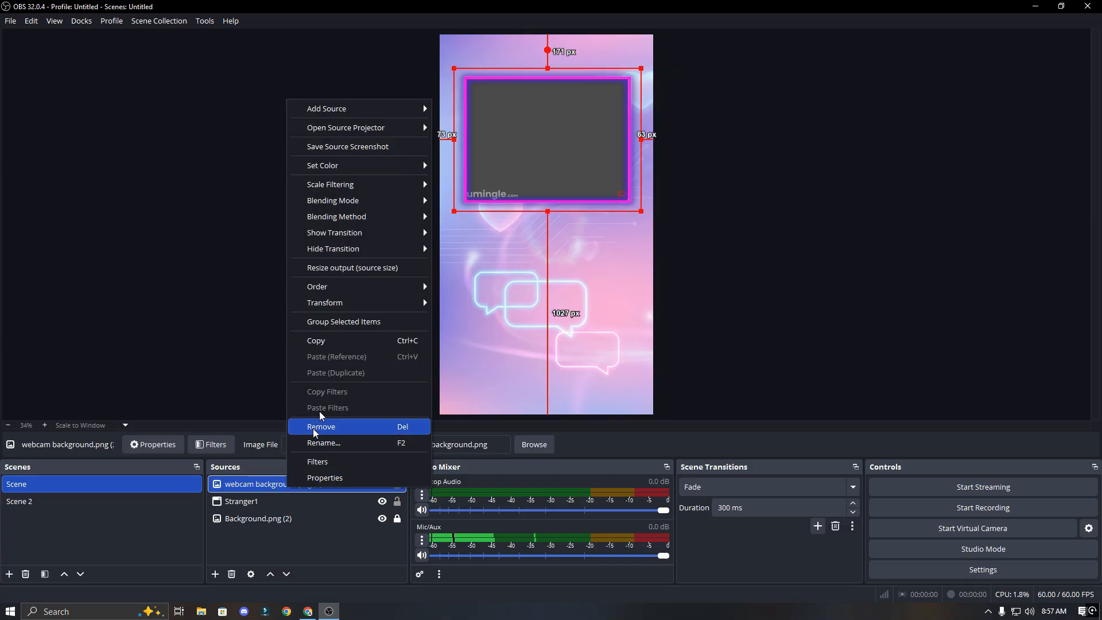
key("Escape")
left_click(280, 548)
right_click(280, 549)
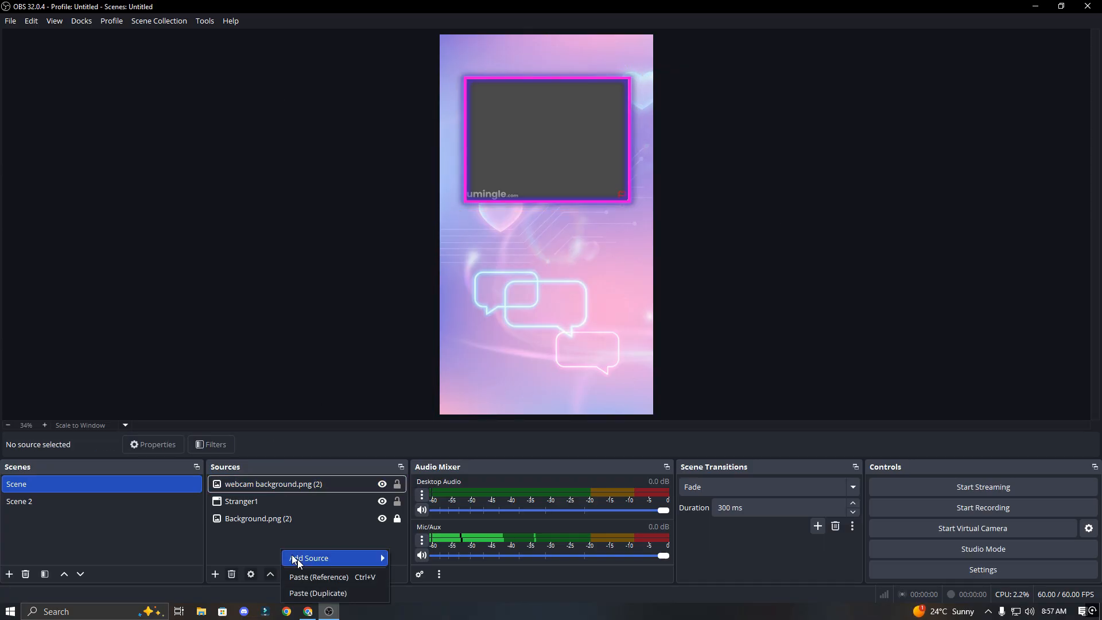
left_click(318, 593)
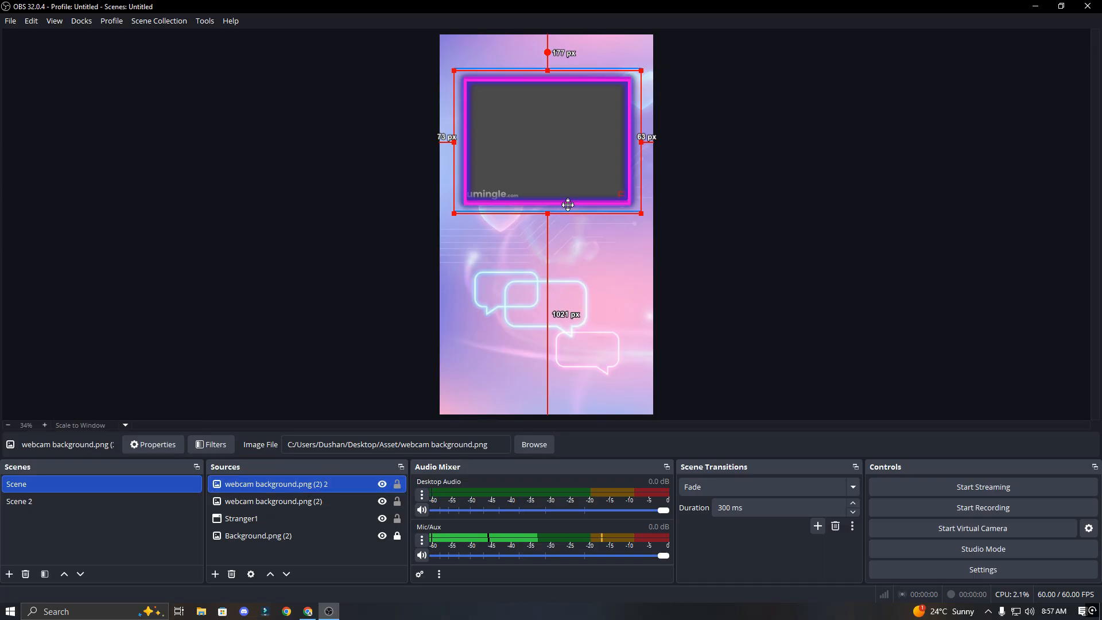
- Move the duplicated pink frame straight down into the lower half of the canvas, below the stranger video
left_click_drag(567, 205, 566, 366)
left_click(742, 301)
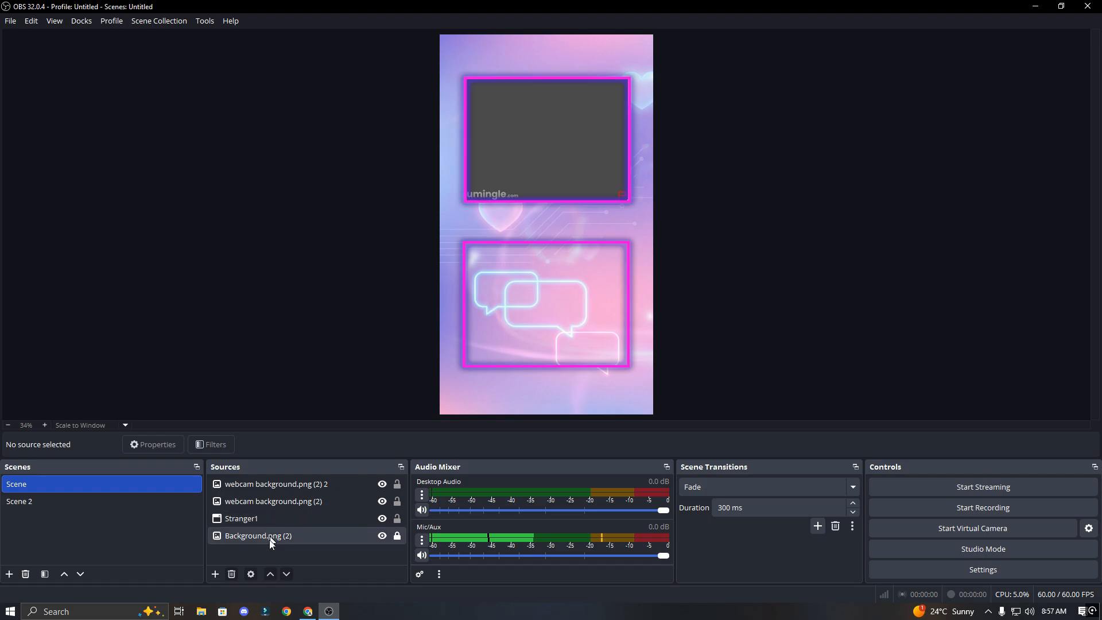
- Add a window capture source named "my camm" that captures the Umingle: Video Chat with Strangers Chrome window
left_click(215, 574)
left_click(255, 531)
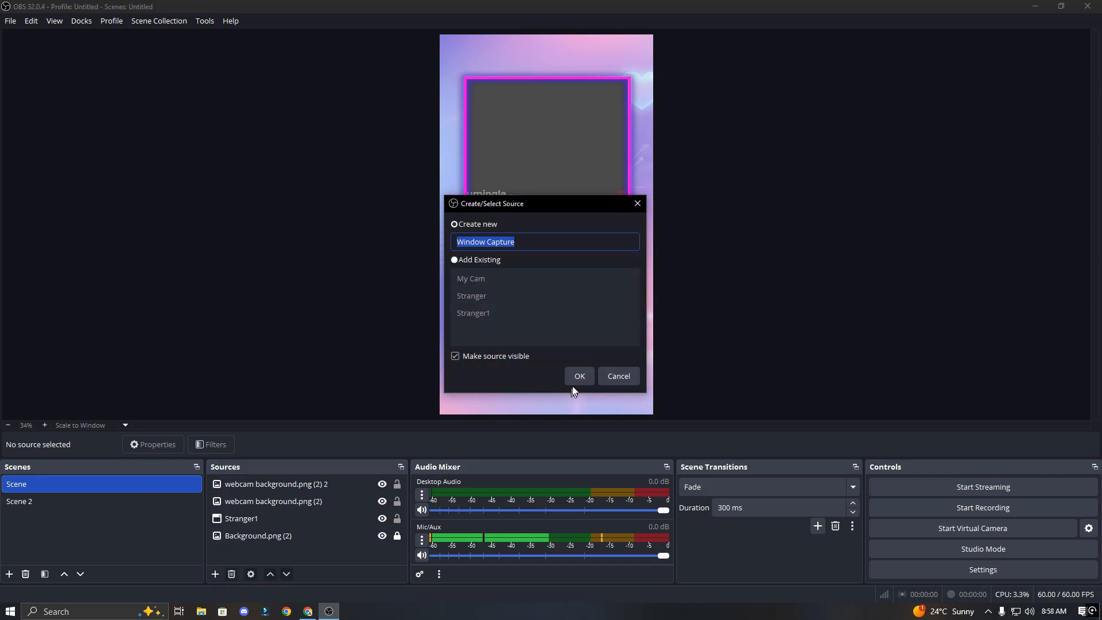
type("my camm")
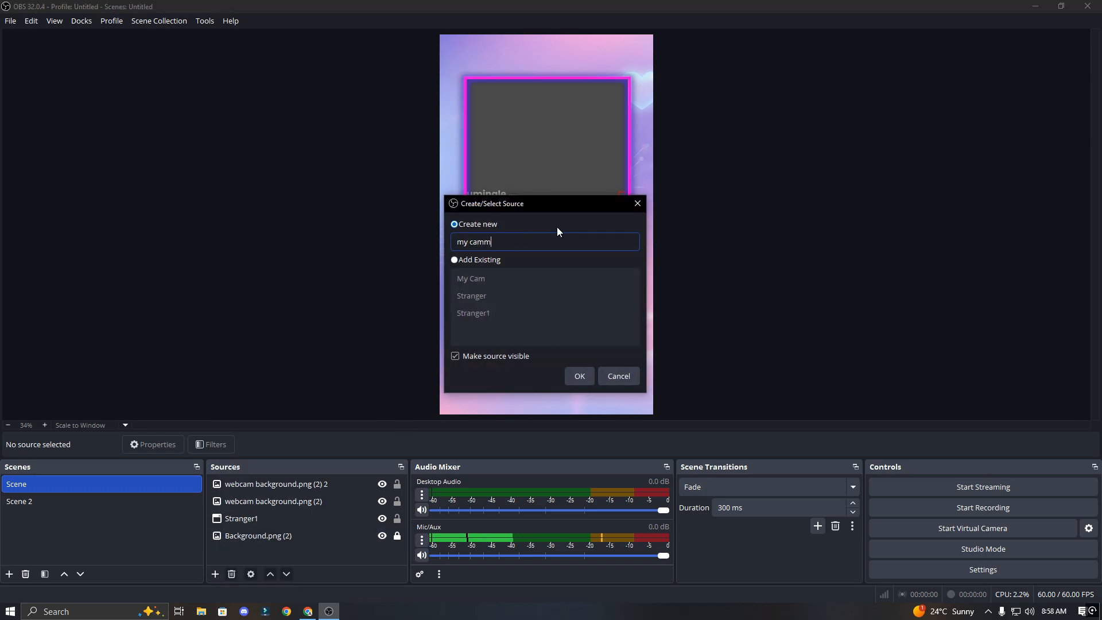
left_click(578, 376)
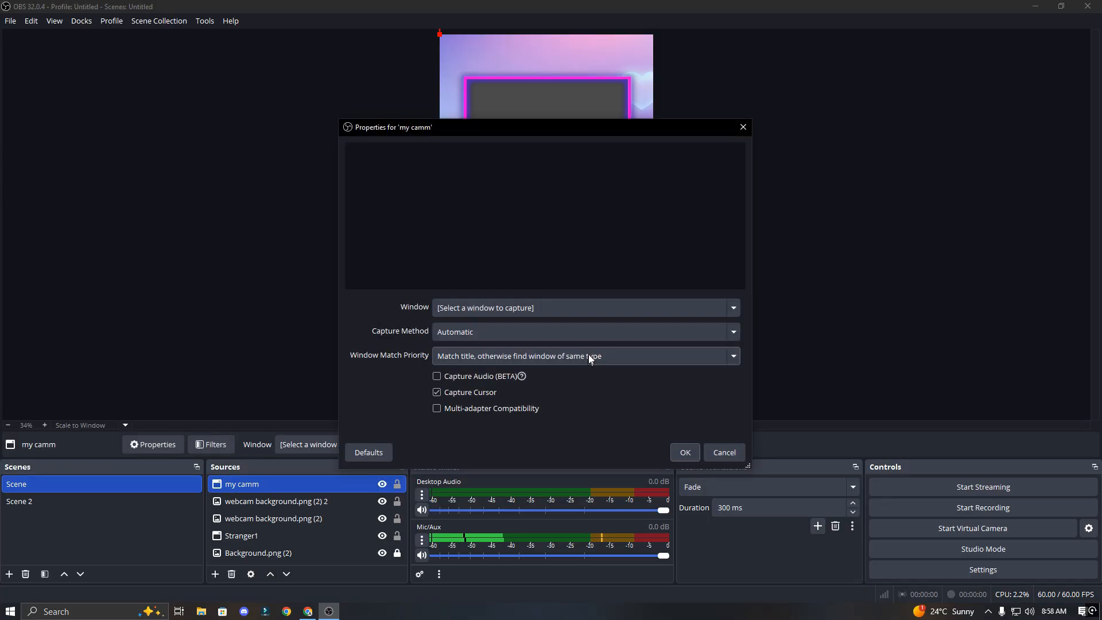
left_click(537, 310)
left_click(508, 344)
left_click(684, 452)
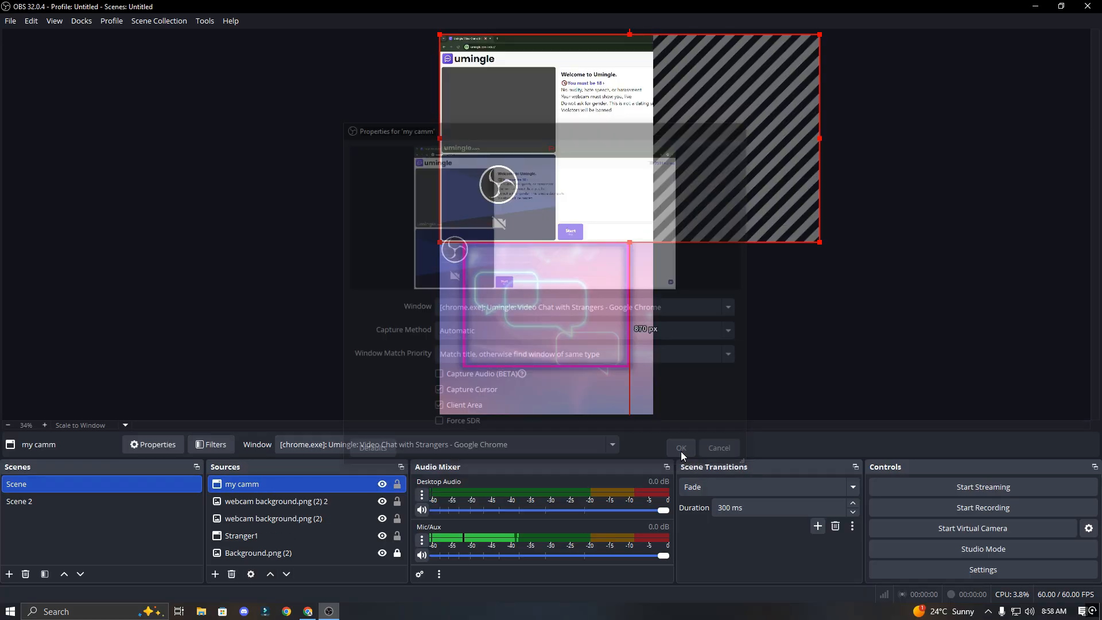
- Crop the my camm capture on its left, upper and right edges so only the own-camera video is left
left_click_drag(439, 140, 443, 138)
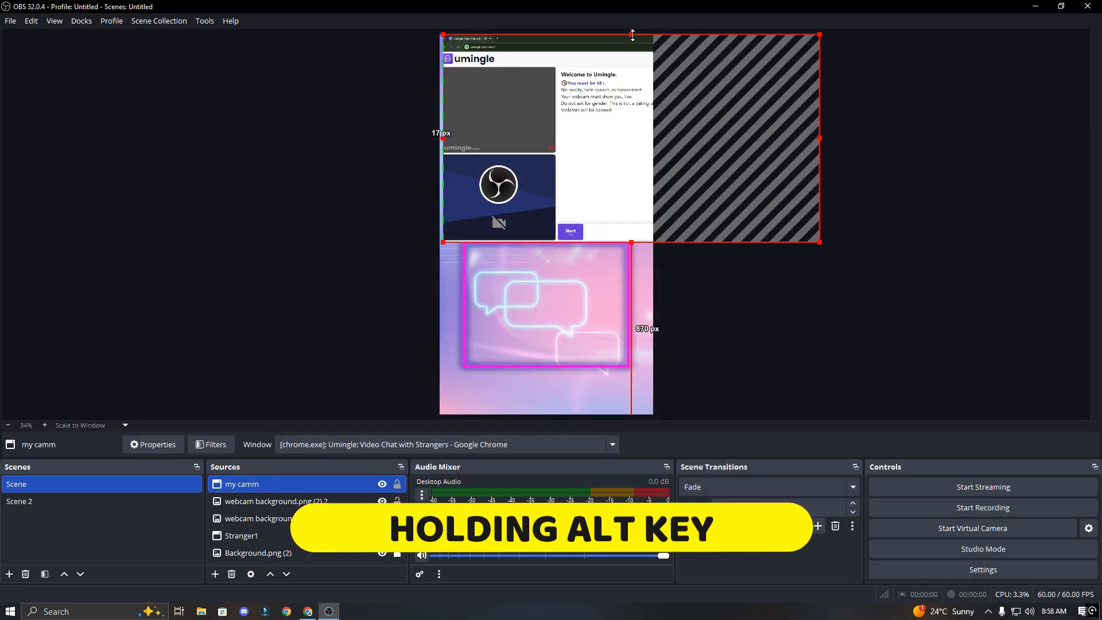
left_click_drag(630, 34, 618, 148)
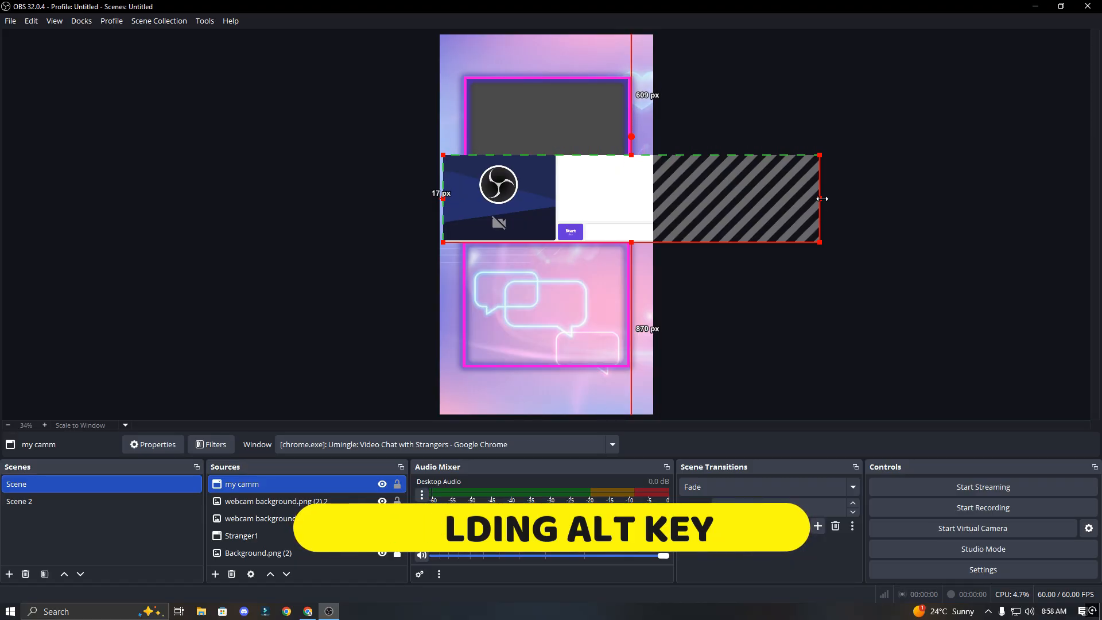
left_click_drag(819, 195, 555, 240)
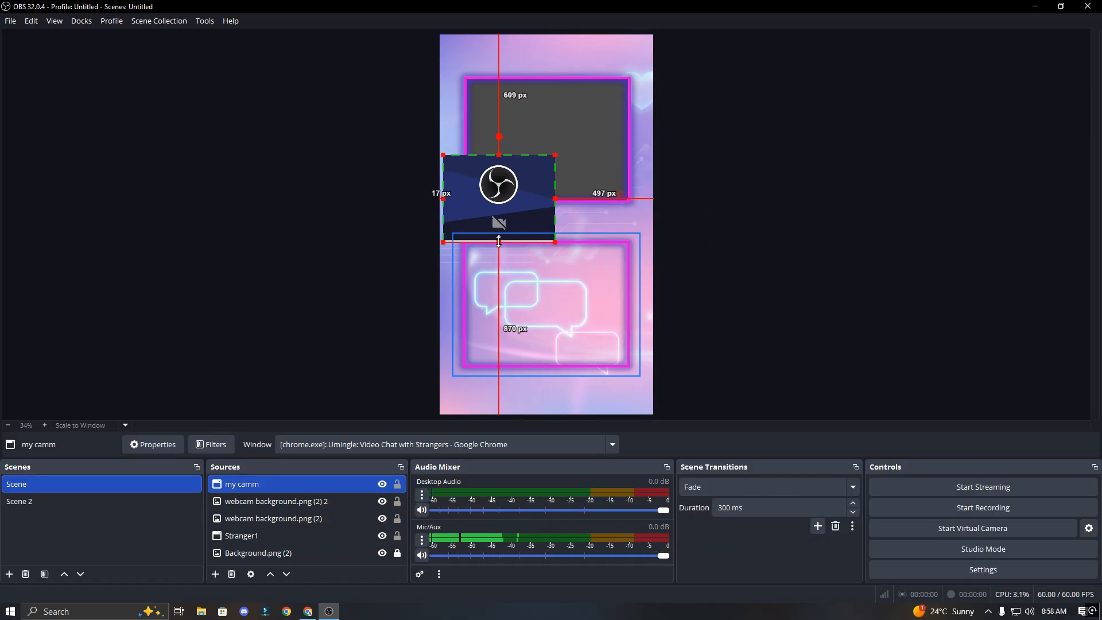
- Move the cropped my camm capture into the lower pink frame and enlarge it, centred horizontally
left_click_drag(504, 205, 550, 328)
mouse_move(543, 269)
left_mouse_down()
mouse_move(543, 250)
mouse_move(557, 278)
left_mouse_up()
left_click(399, 359)
- Place the lower pink frame above my camm in the source order and resize all four sides to fit the own-camera video
left_click_drag(304, 502, 305, 482)
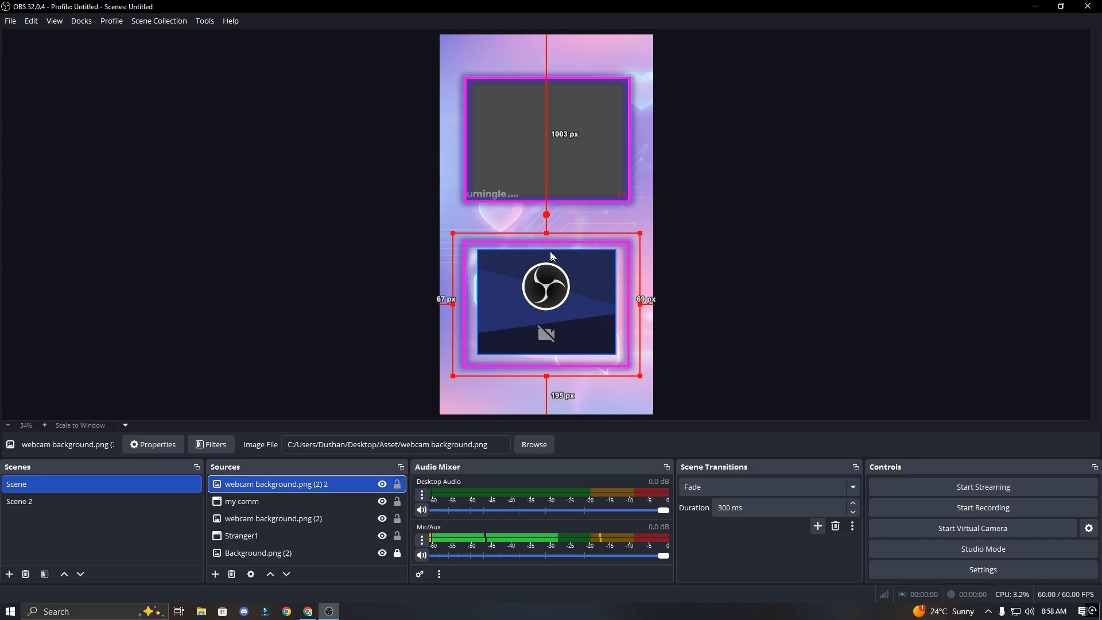
left_click_drag(546, 233, 547, 241)
left_click_drag(549, 383, 552, 367)
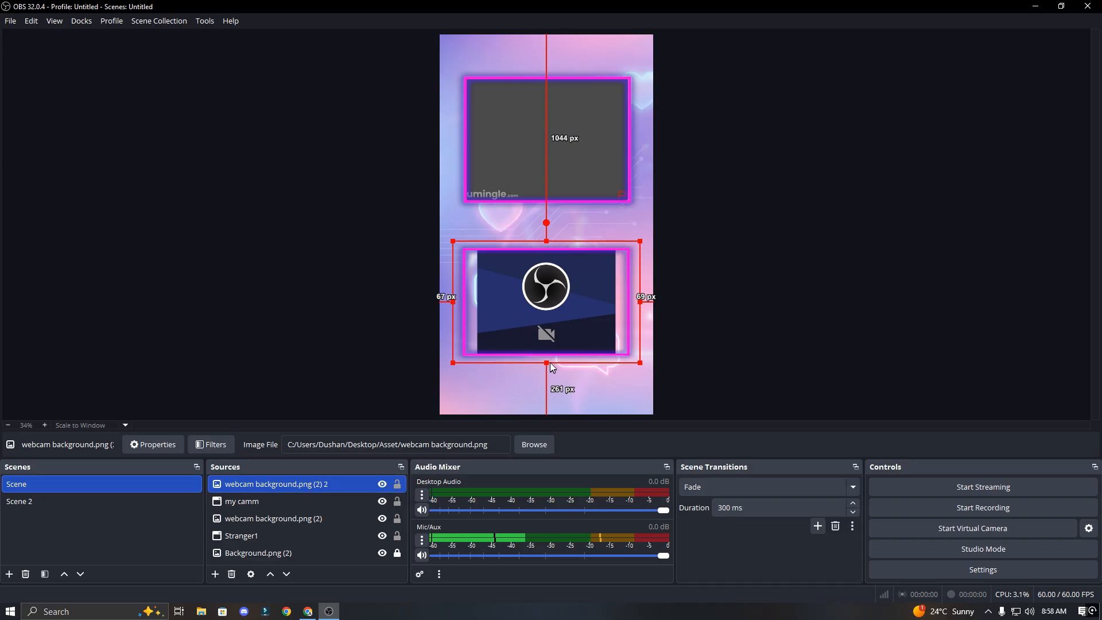
left_click_drag(641, 300, 626, 301)
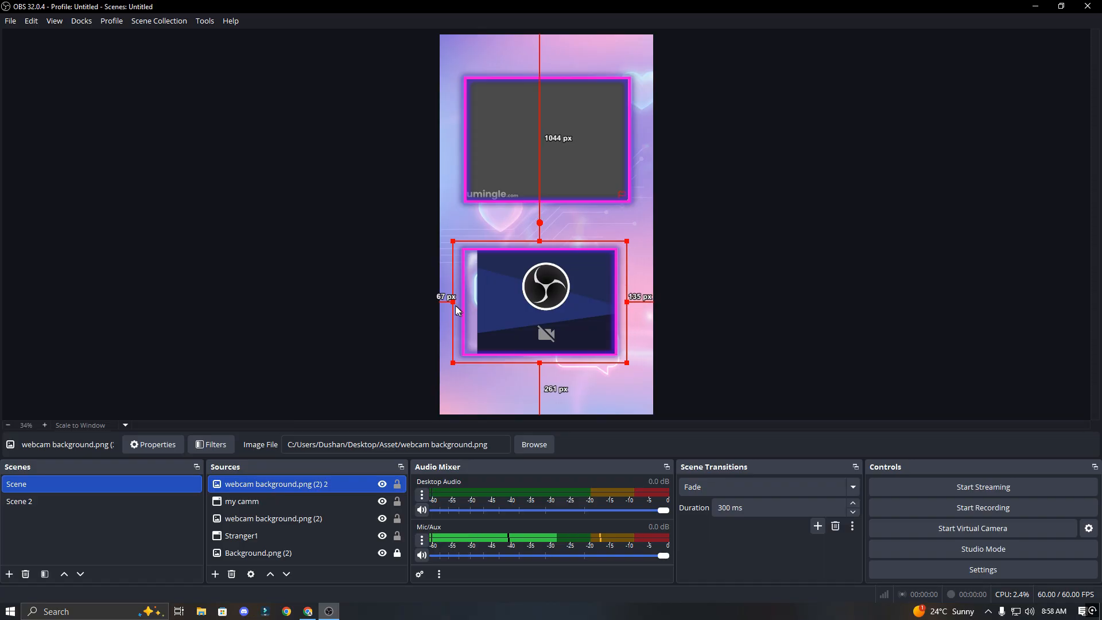
left_click_drag(453, 310, 467, 309)
left_click(815, 305)
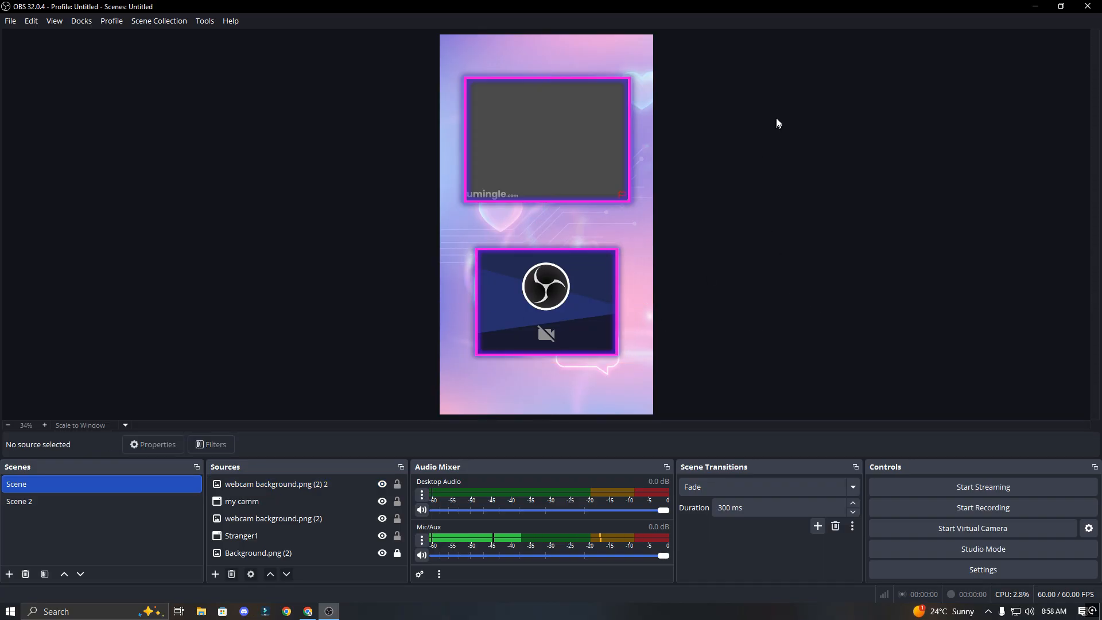
- Select both videos with their pink frames and move them together slightly upward on the canvas
left_click_drag(778, 129, 483, 374)
left_click_drag(552, 272, 552, 260)
left_click(763, 256)
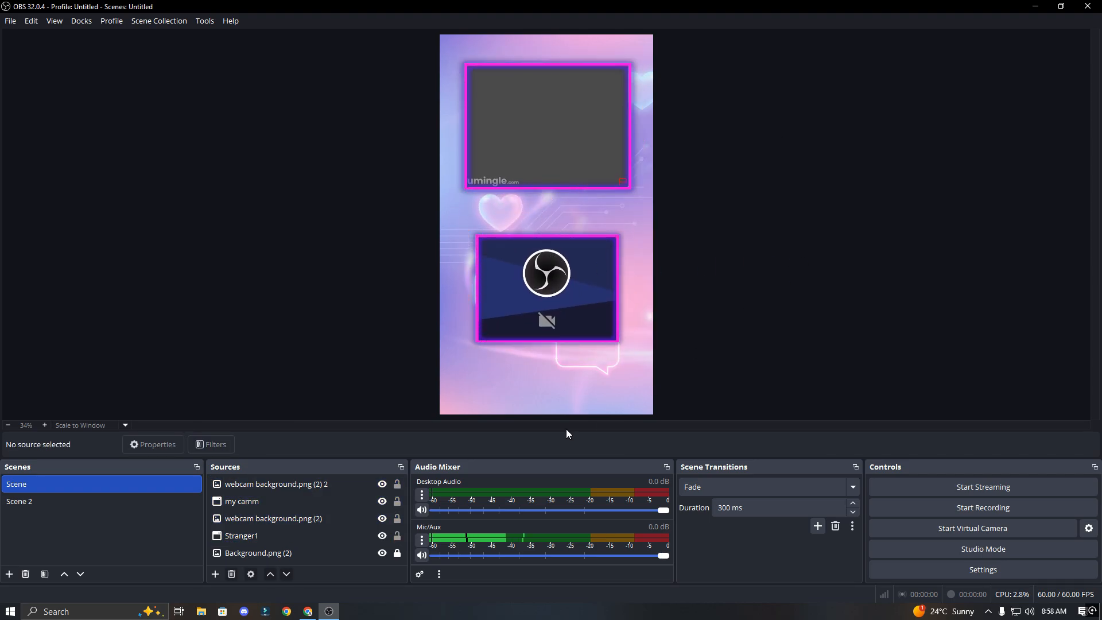
- Add a text source named "Title 22" with the text "Follow My TikTok"
left_click(215, 575)
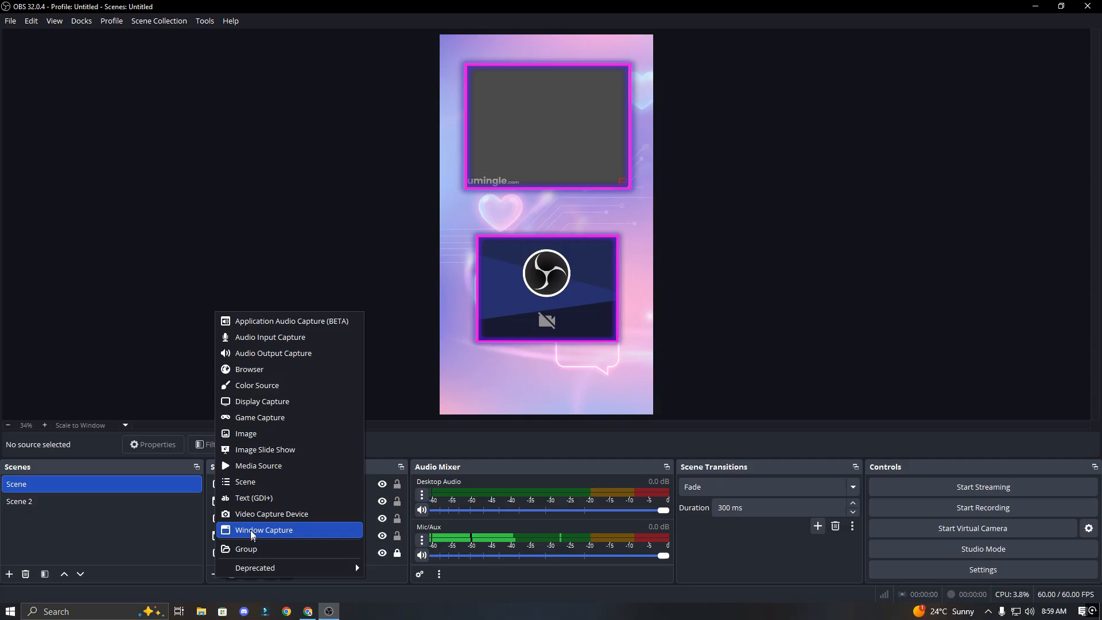
left_click(250, 529)
type("Titl")
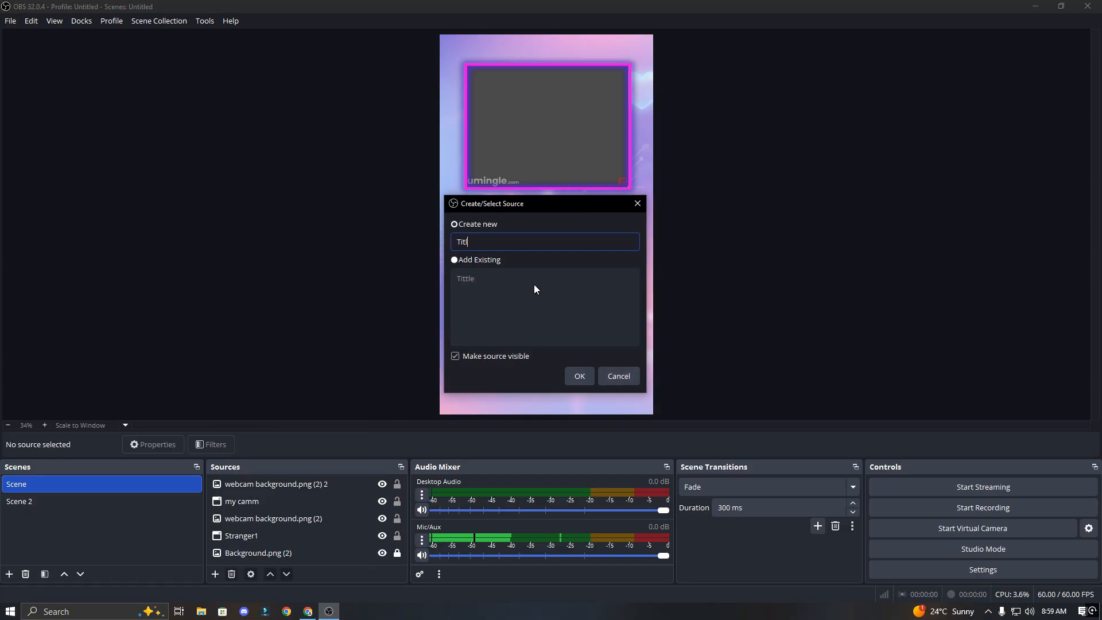
type("e 22")
key("Return")
type("F")
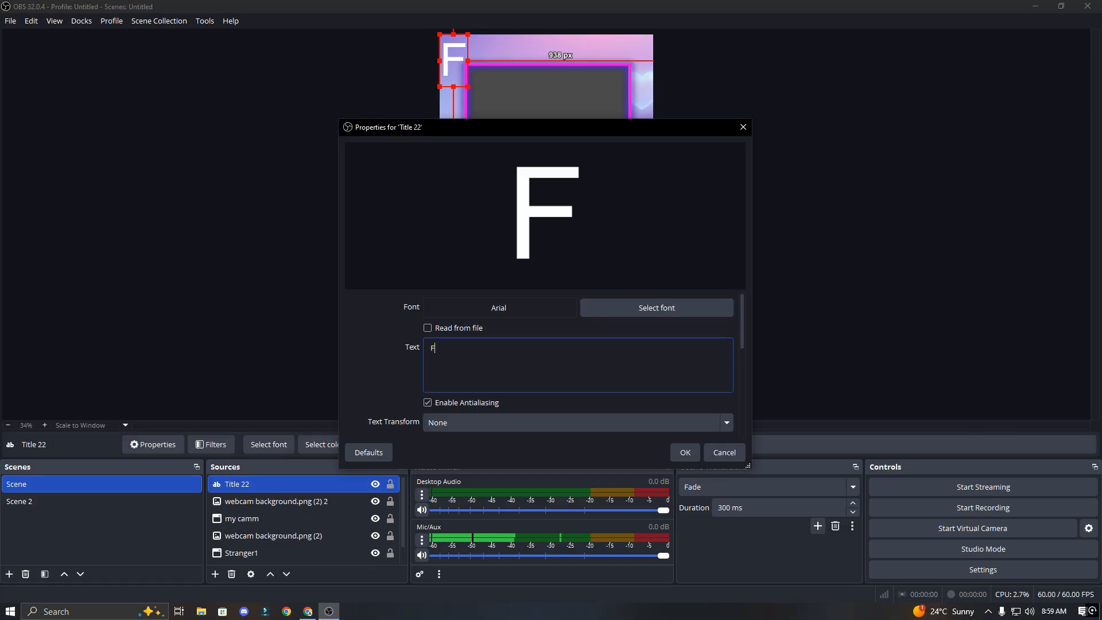
type("ollow My Ti")
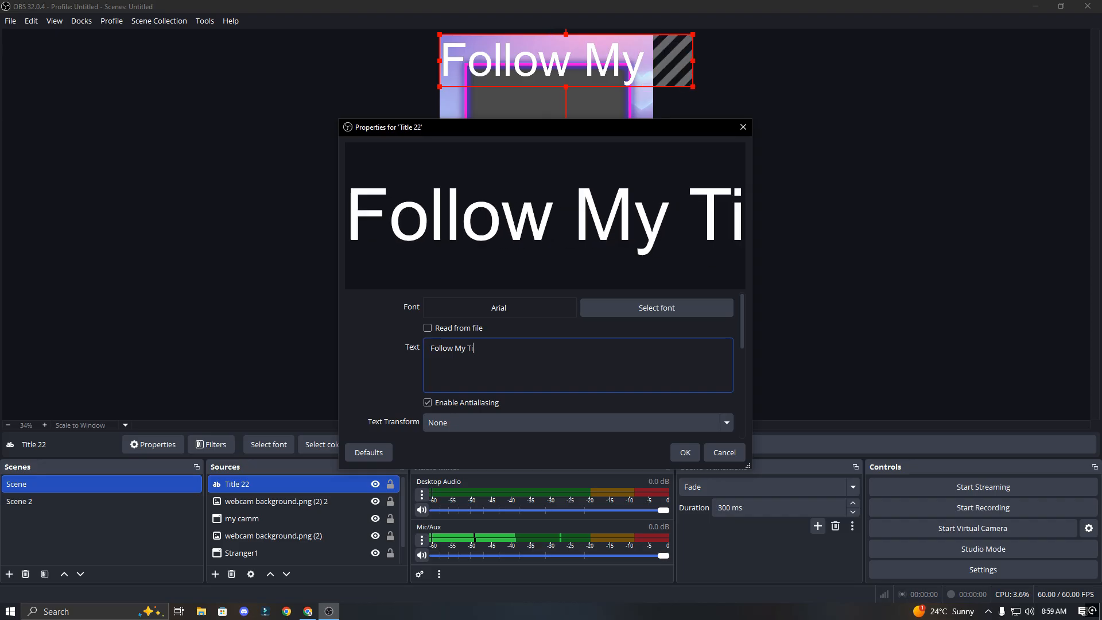
type("kTok")
left_click(696, 459)
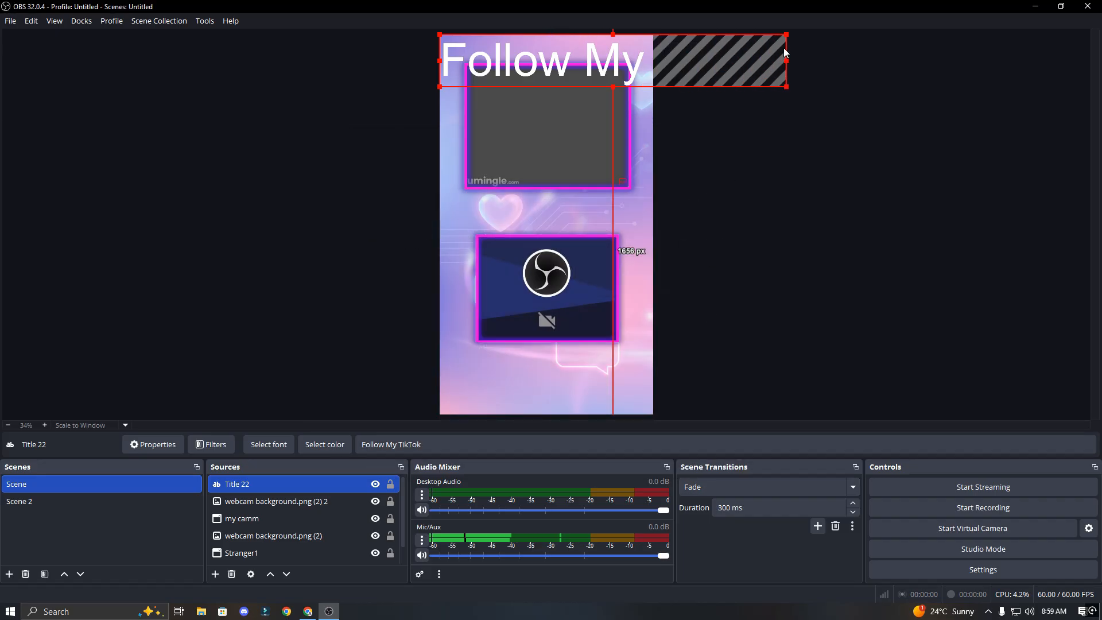
- Shrink the Follow My TikTok title and place it roughly centred below the own-camera frame, about 114 px above the canvas's lower edge
left_click_drag(786, 35, 609, 99)
left_click_drag(668, 75, 656, 76)
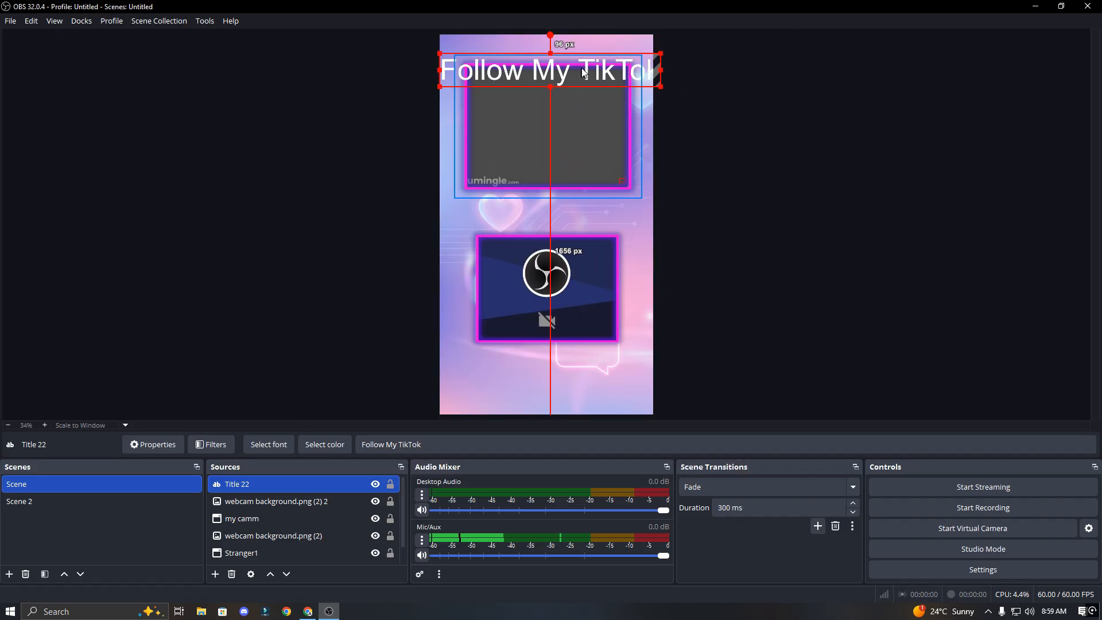
left_click_drag(581, 62, 572, 342)
left_click_drag(652, 343, 541, 384)
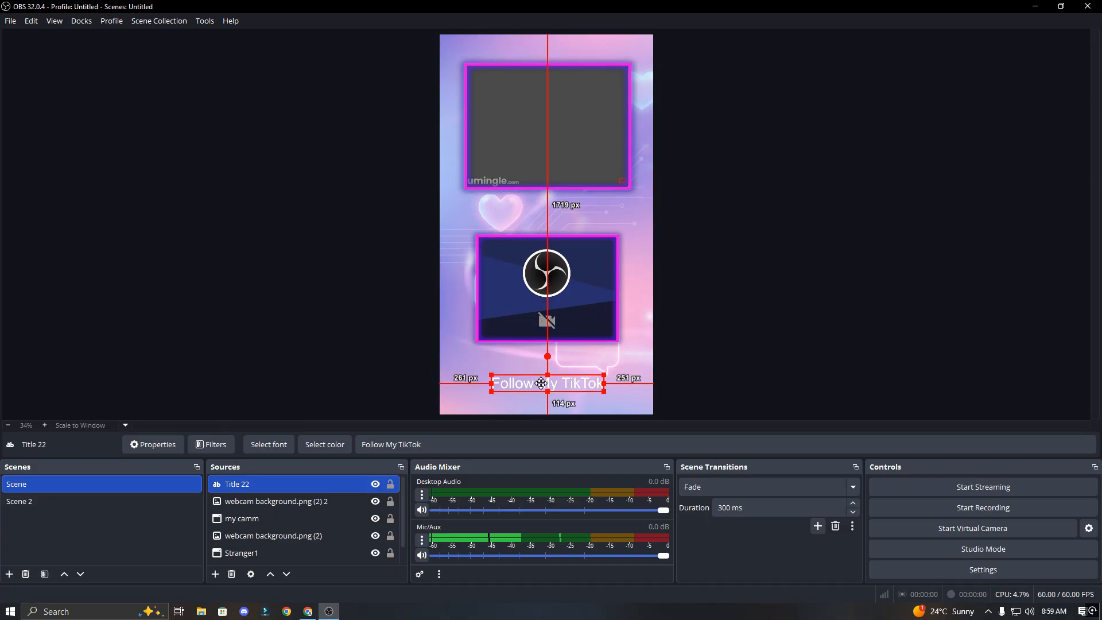
left_click(834, 311)
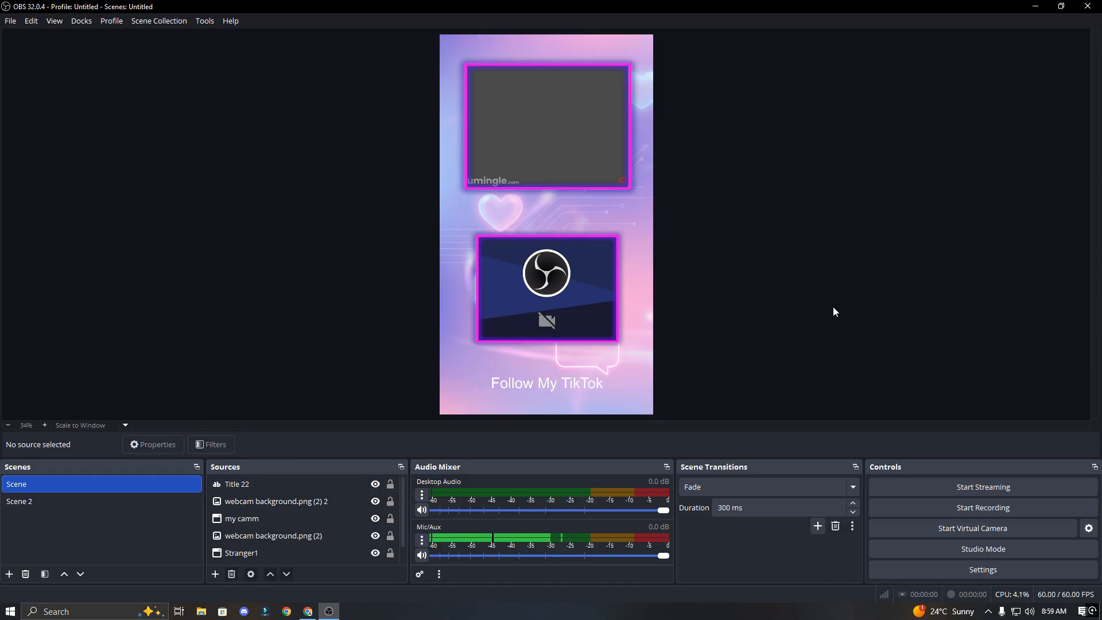
- Select both videos with their pink frames and nudge them slightly left to centre them on the canvas
left_click_drag(748, 97, 508, 304)
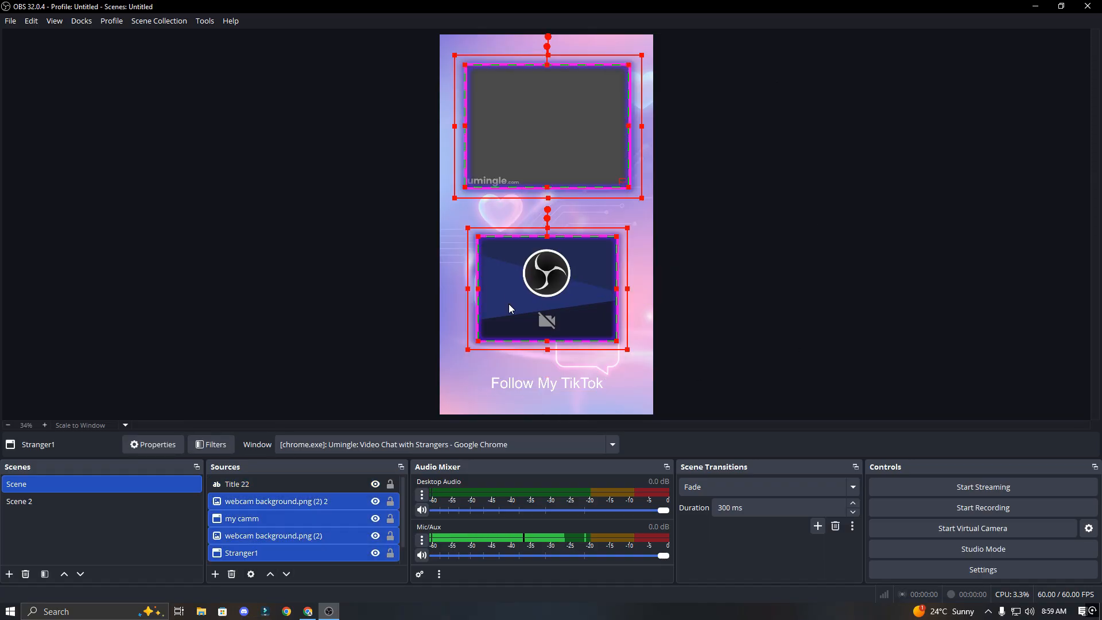
key("Left")
key("Left")
key("Left")
key("Left")
key("Left")
key("Left")
key("Left")
key("Left")
key("Left")
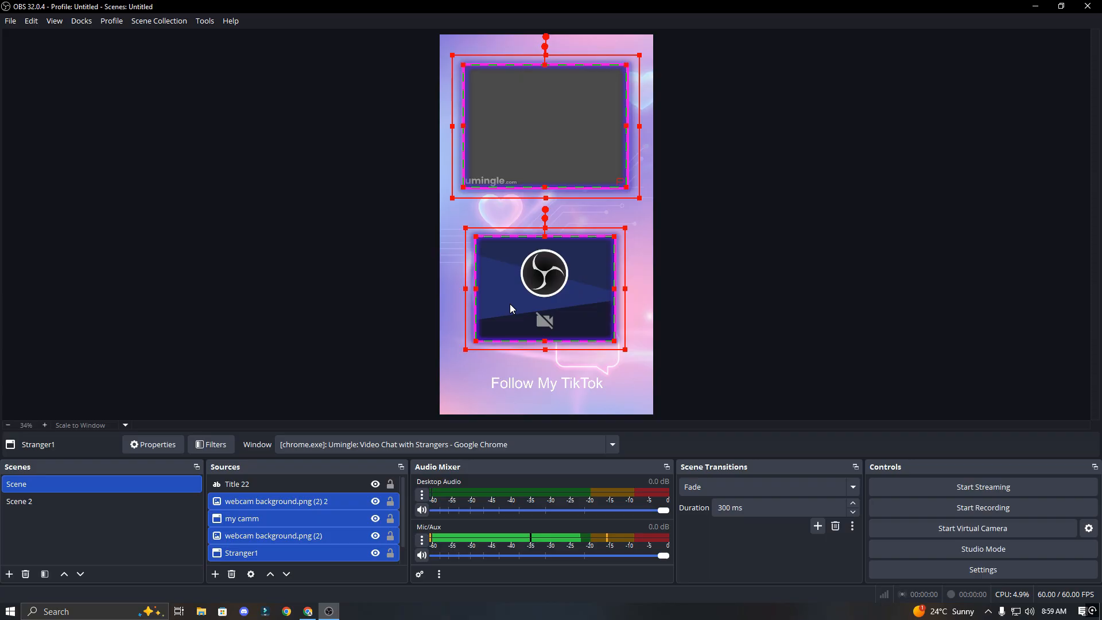
left_click(839, 263)
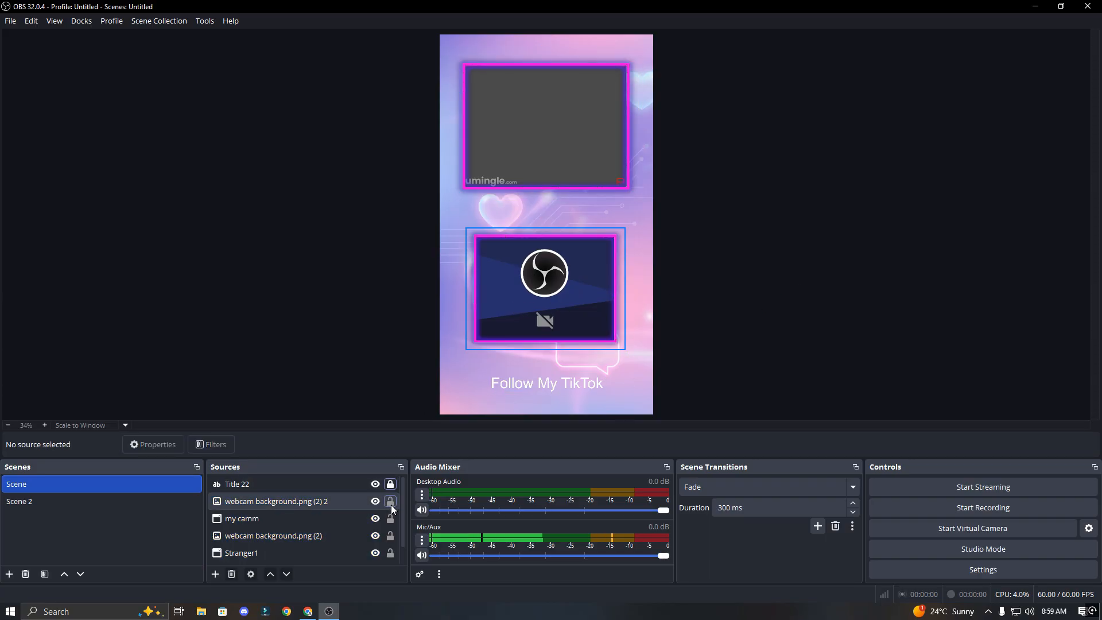
- Lock Title 22, both webcam background frames, my camm and Stranger1, and check that every source is locked
left_click(390, 557)
left_click(390, 552)
scroll(359, 522, "down", 1)
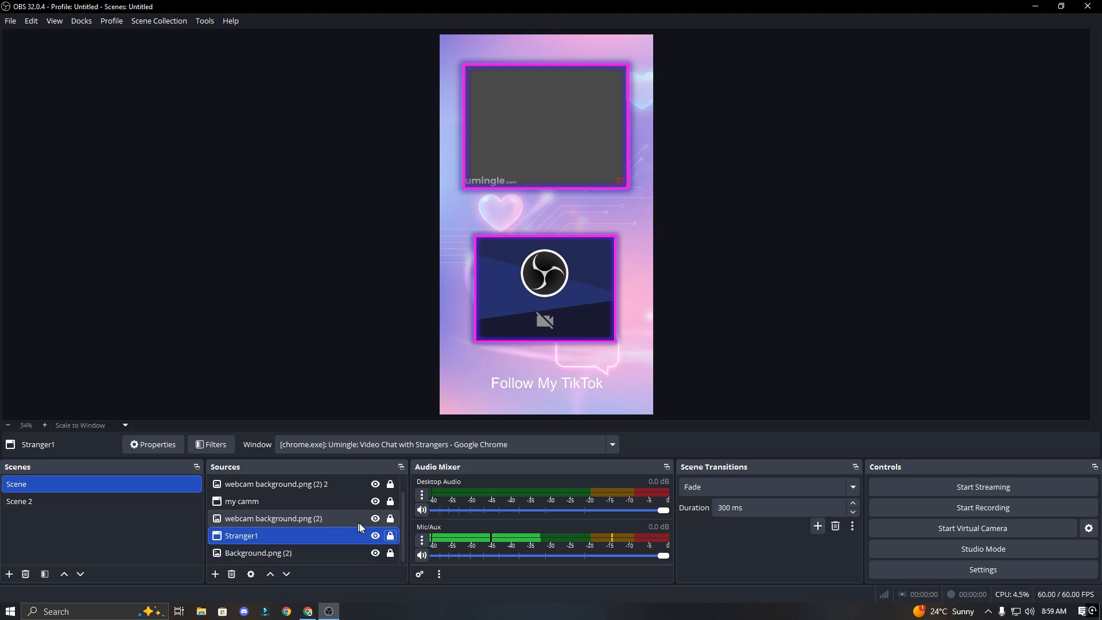
scroll(359, 522, "up", 1)
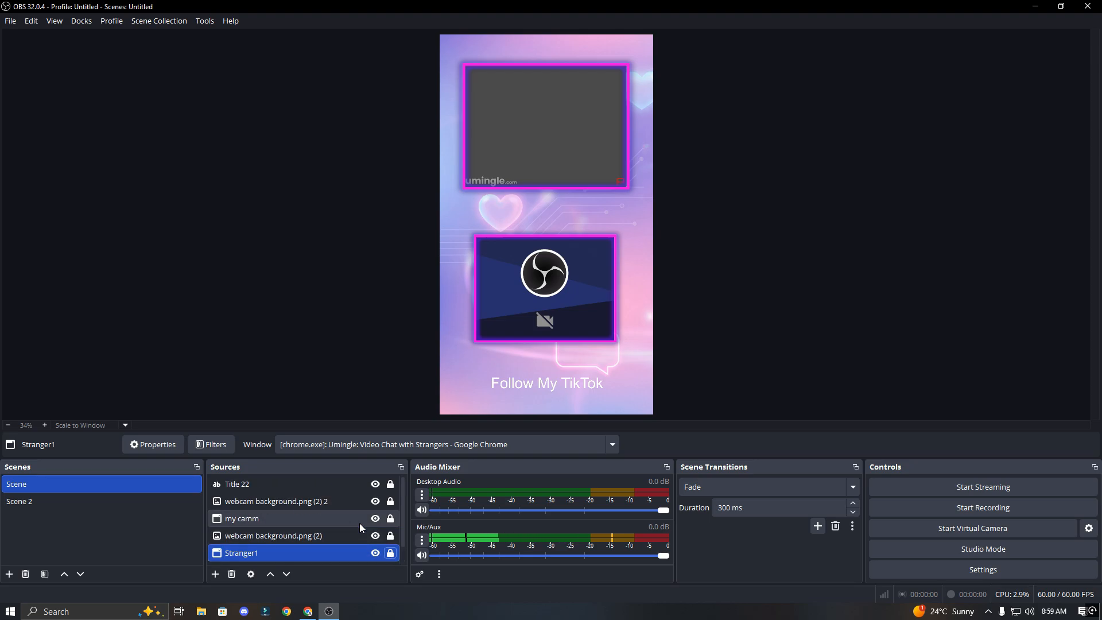
left_click(788, 298)
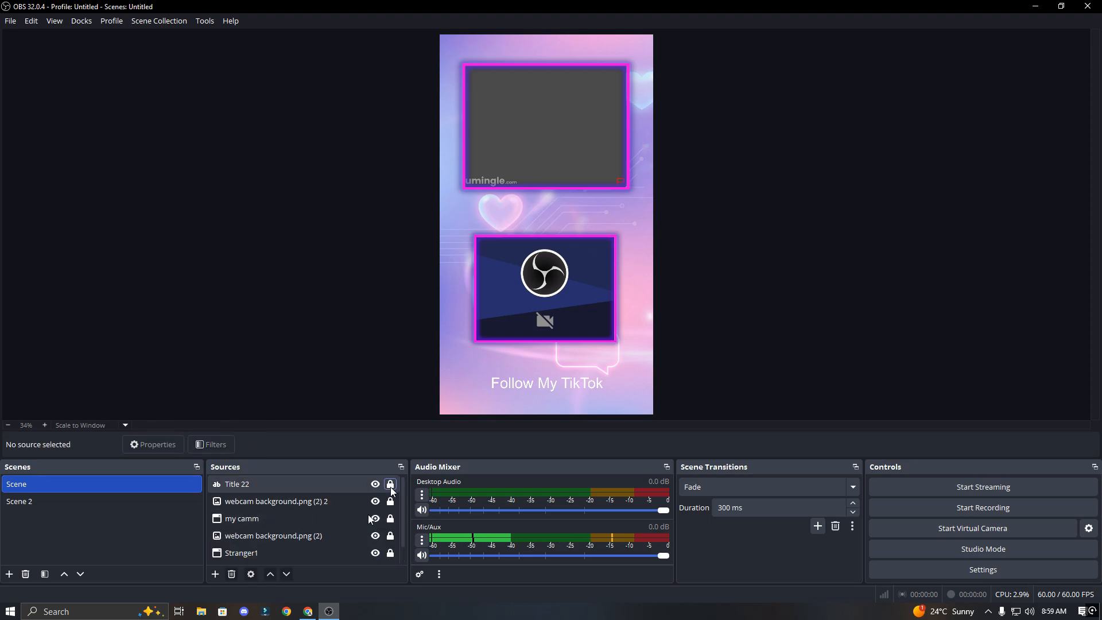
- Minimize the Umingle Chrome window, check the captures in OBS, restore the window and return to OBS
left_click(308, 611)
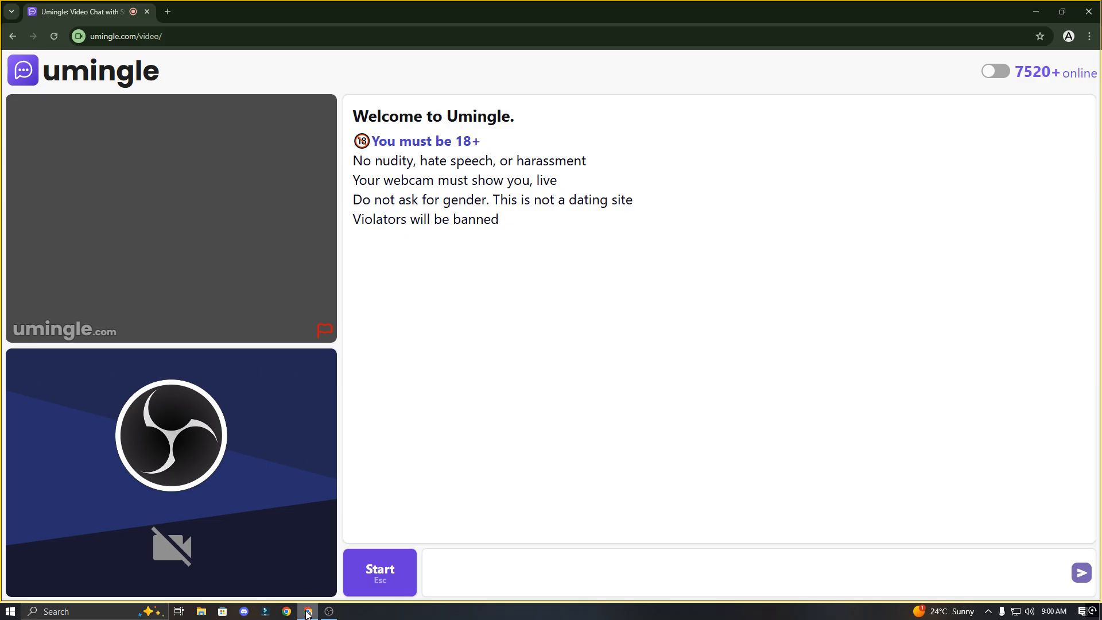
left_click(1037, 12)
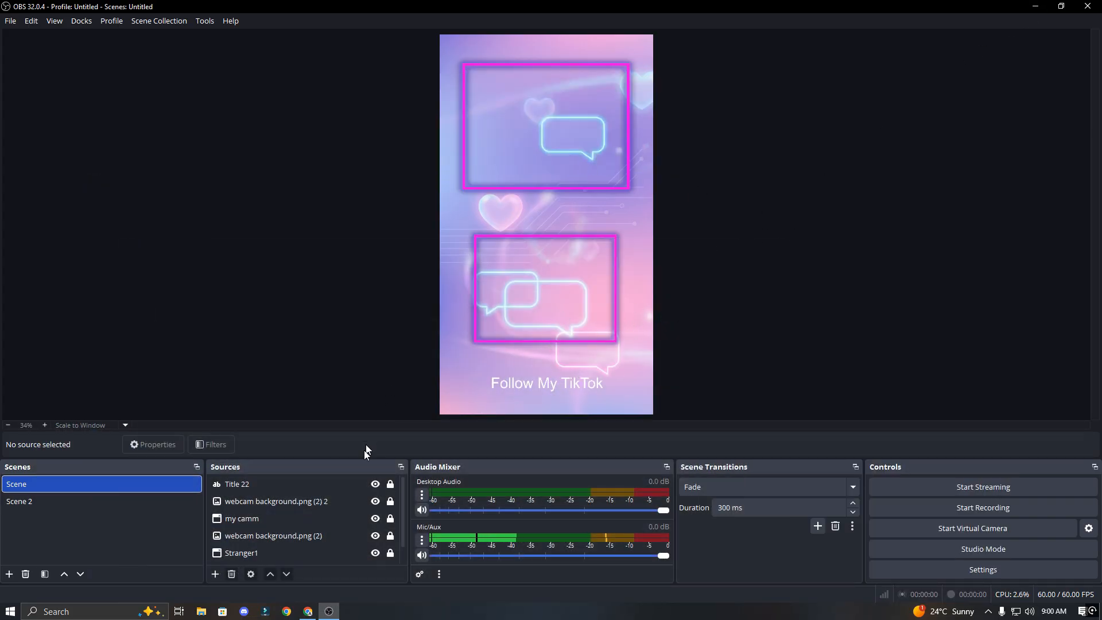
left_click(308, 611)
left_click(329, 611)
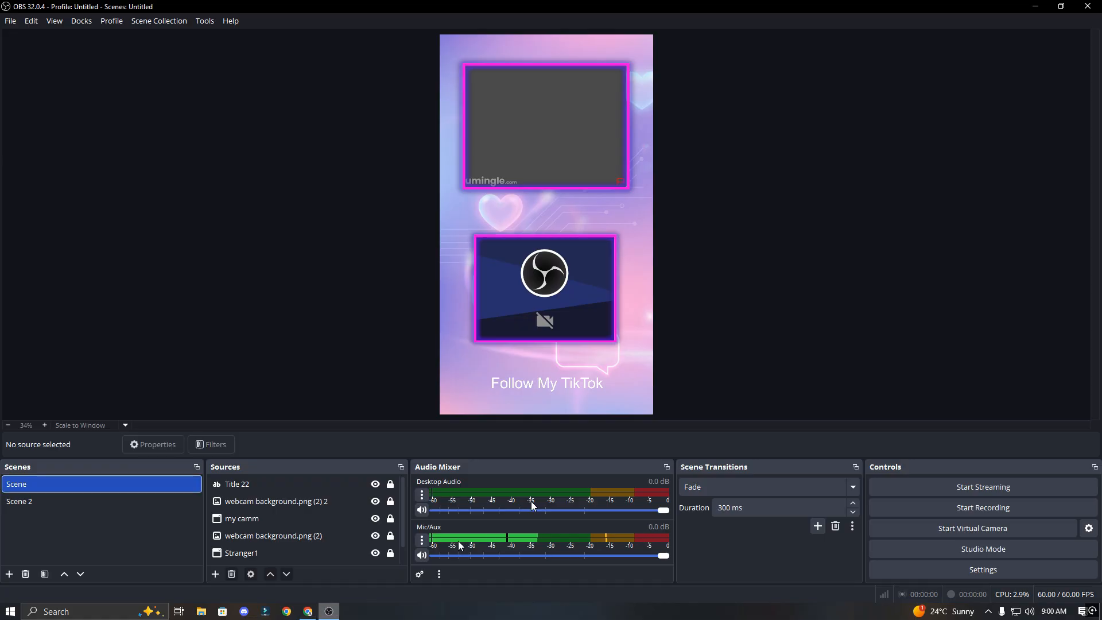
- Set the streaming service to Custom in the stream settings and apply the change
left_click(990, 570)
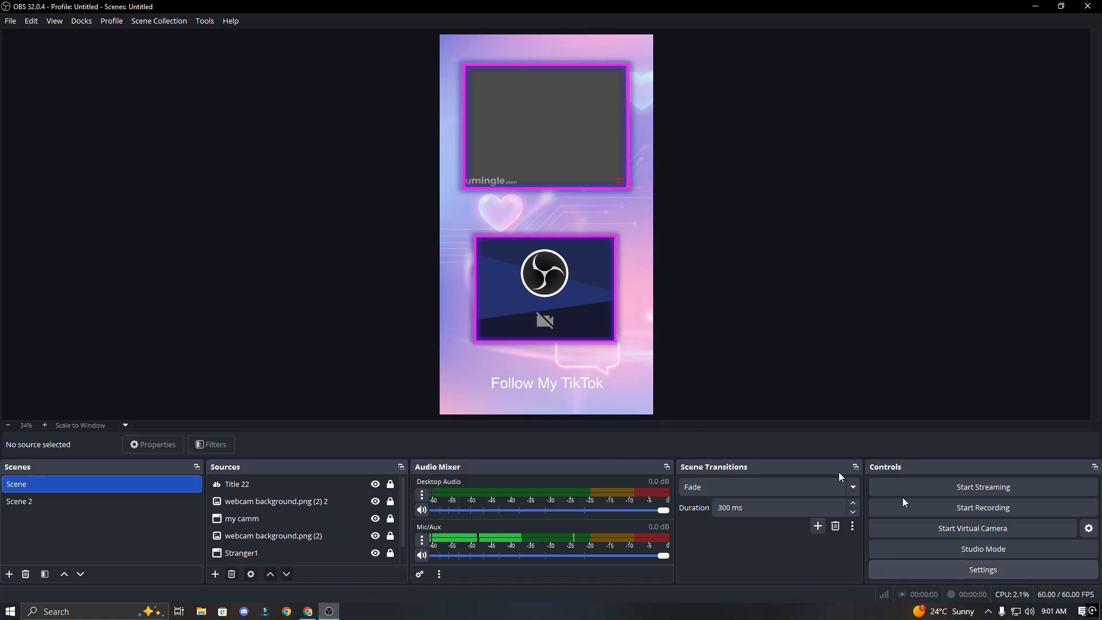
left_click(308, 149)
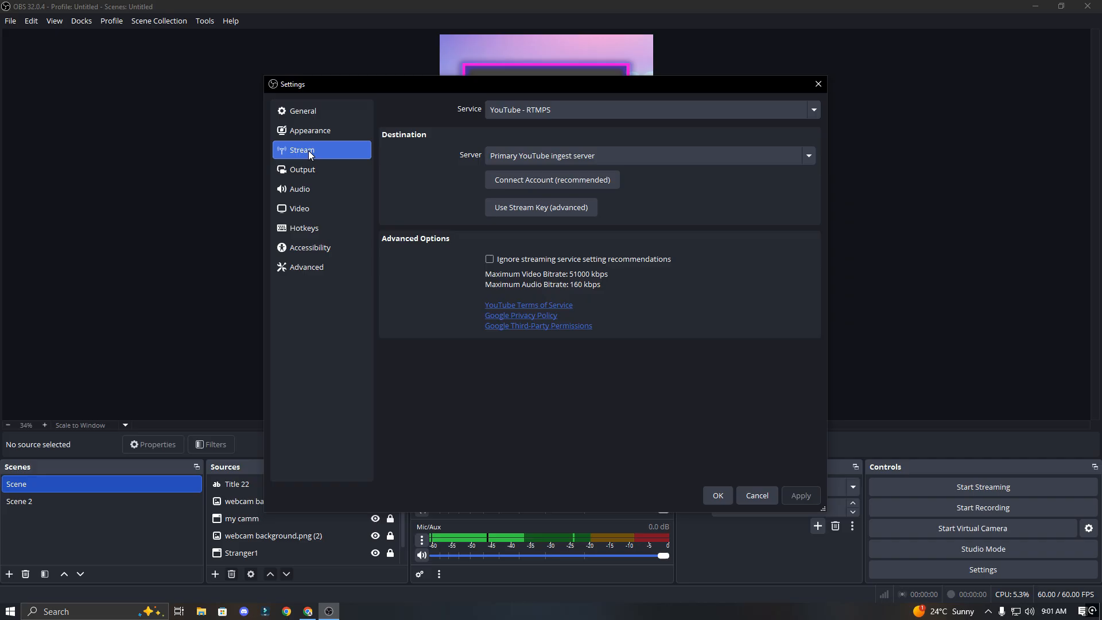
left_click(531, 112)
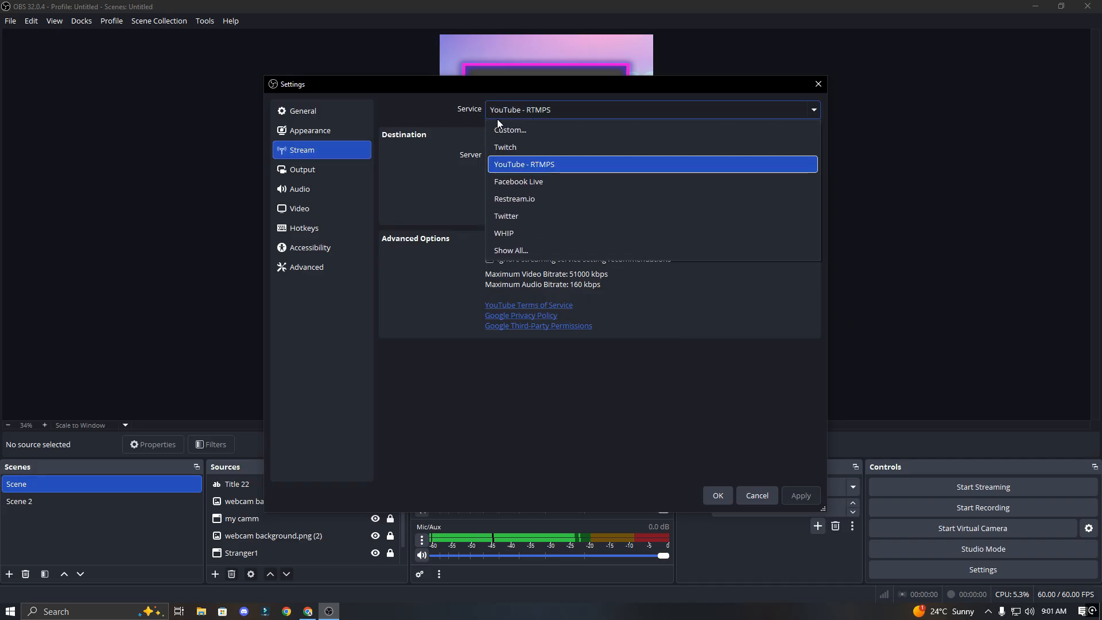
left_click(511, 130)
left_click(681, 164)
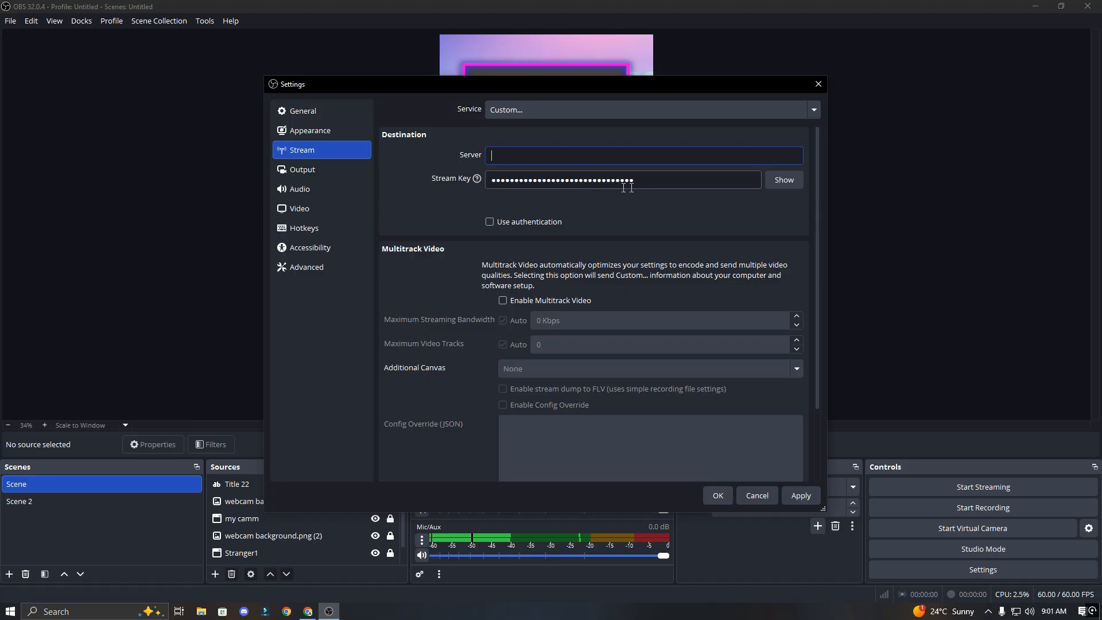
left_click(803, 497)
left_click(719, 495)
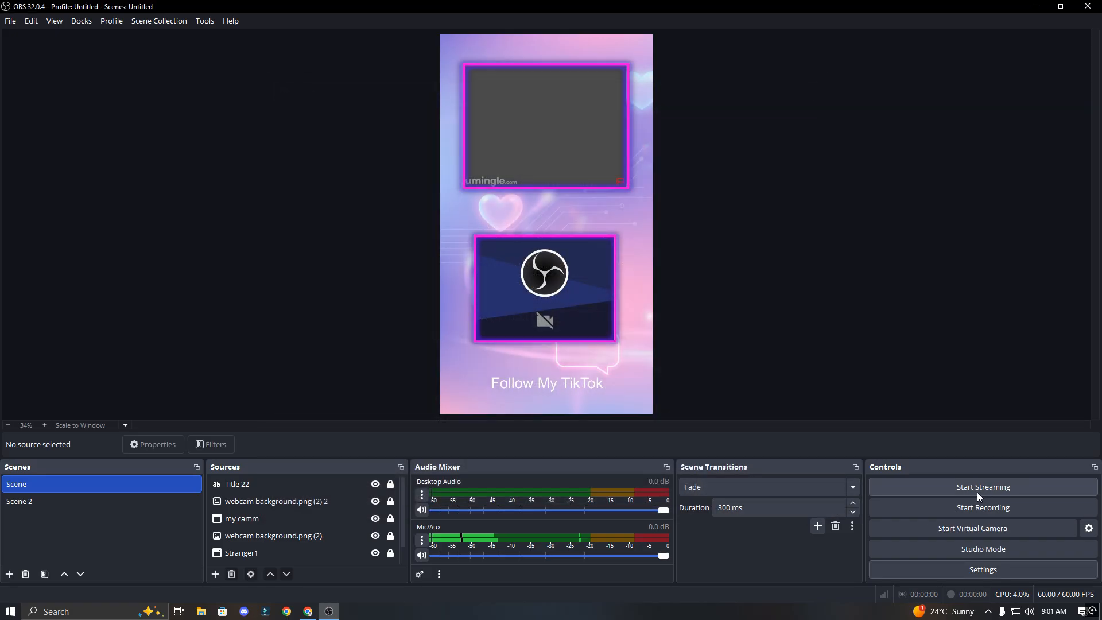
- Switch to Chrome, start an Umingle video chat and return to OBS to check the stranger capture
left_click(308, 611)
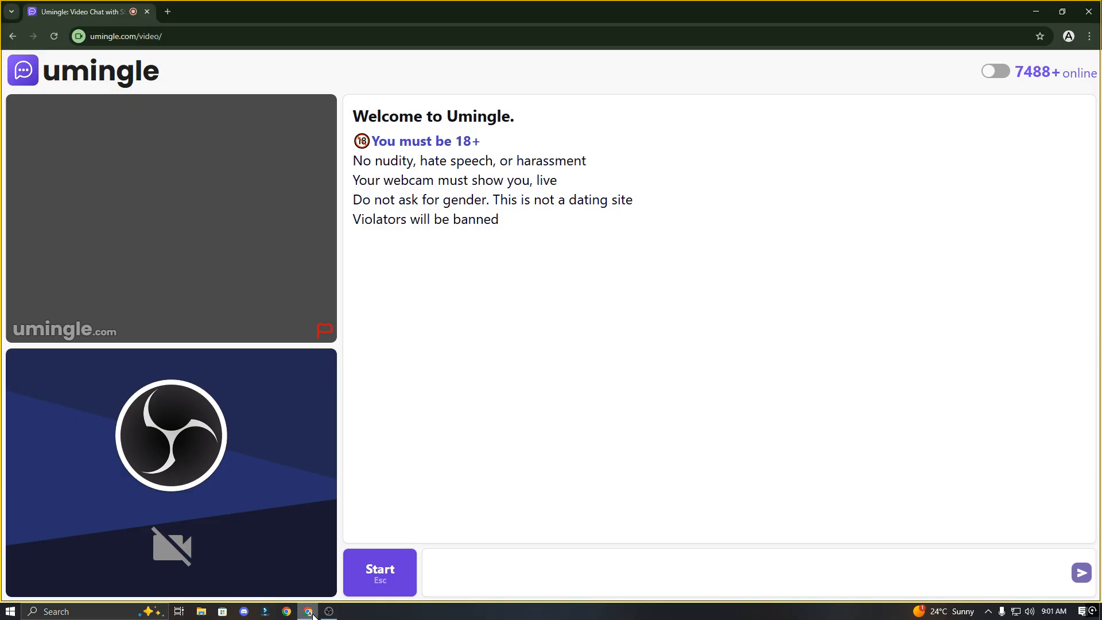
left_click(370, 580)
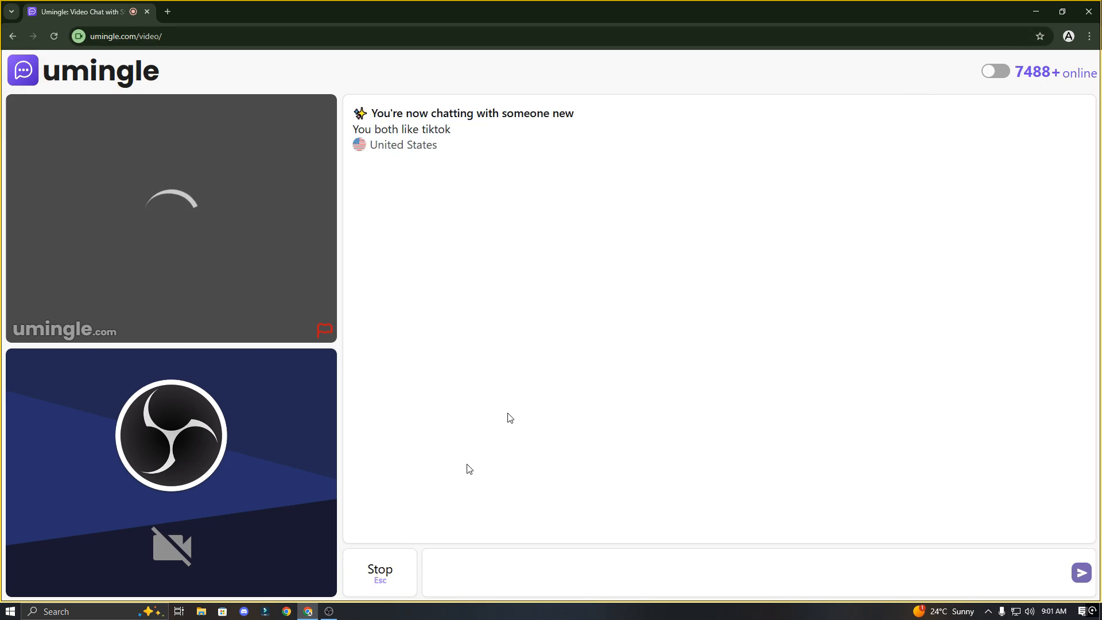
left_click(329, 611)
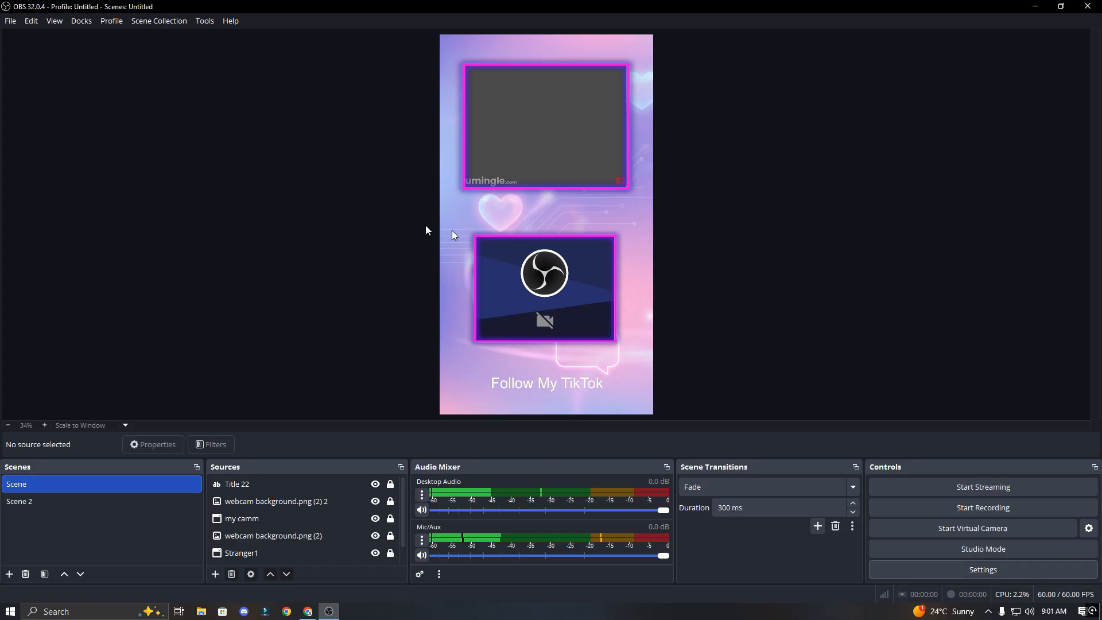